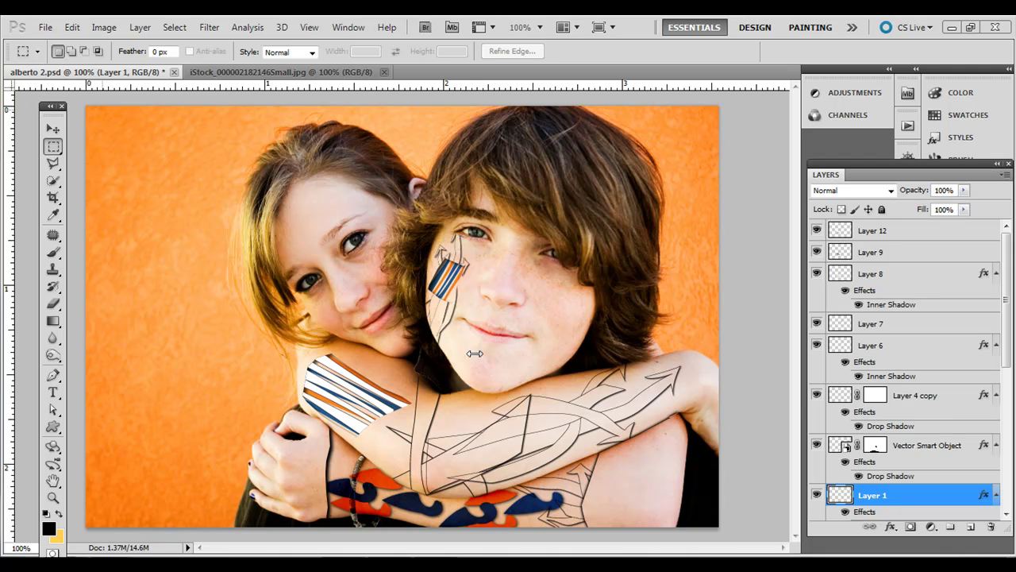
- Toggle the visibility of Layer 3, Layer 3 copy, Layer 5 and Layer 4 to examine their tattoo artwork and blend modes
left_click(1009, 500)
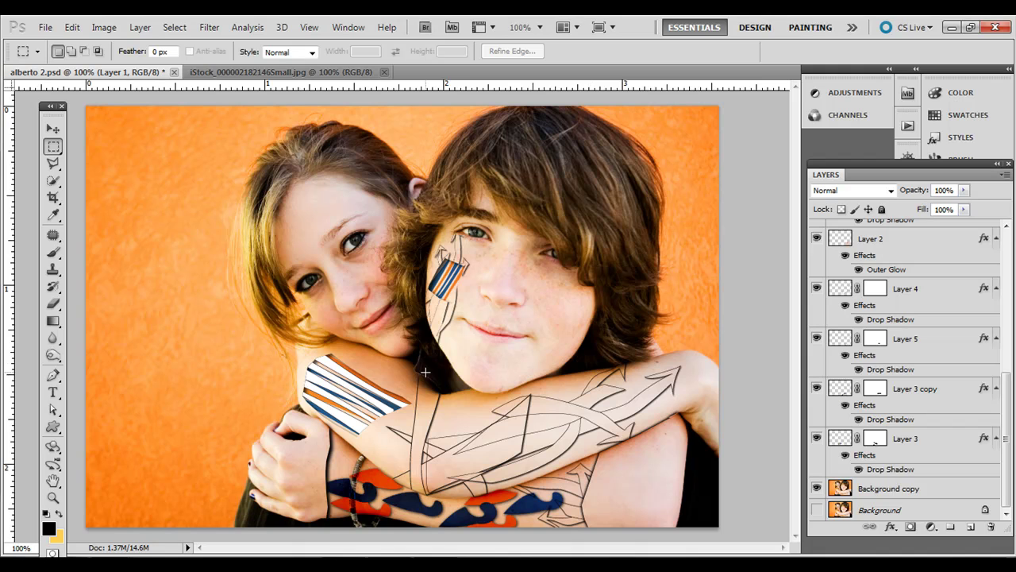
left_click(816, 438)
left_click(839, 440)
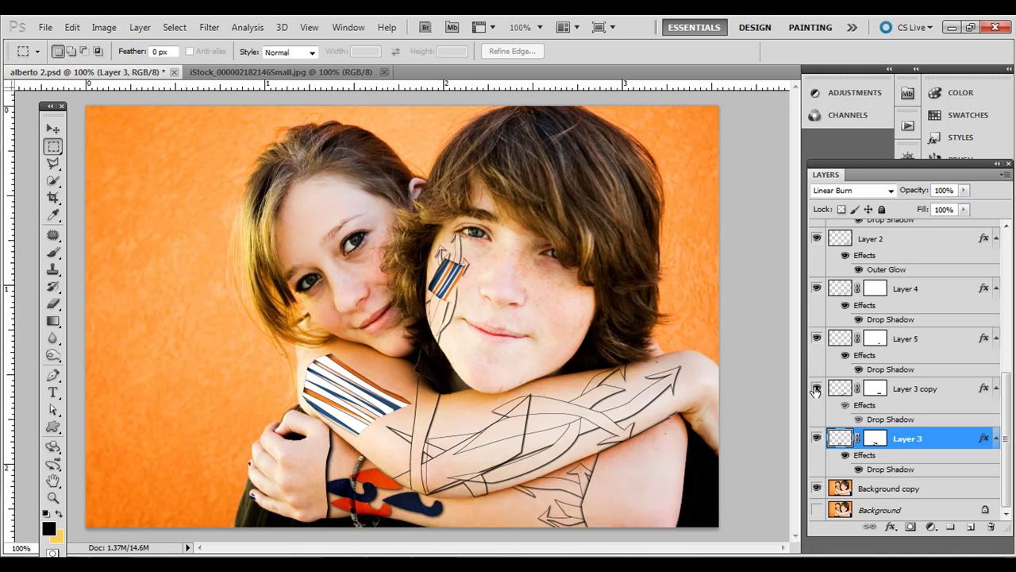
left_click(843, 343)
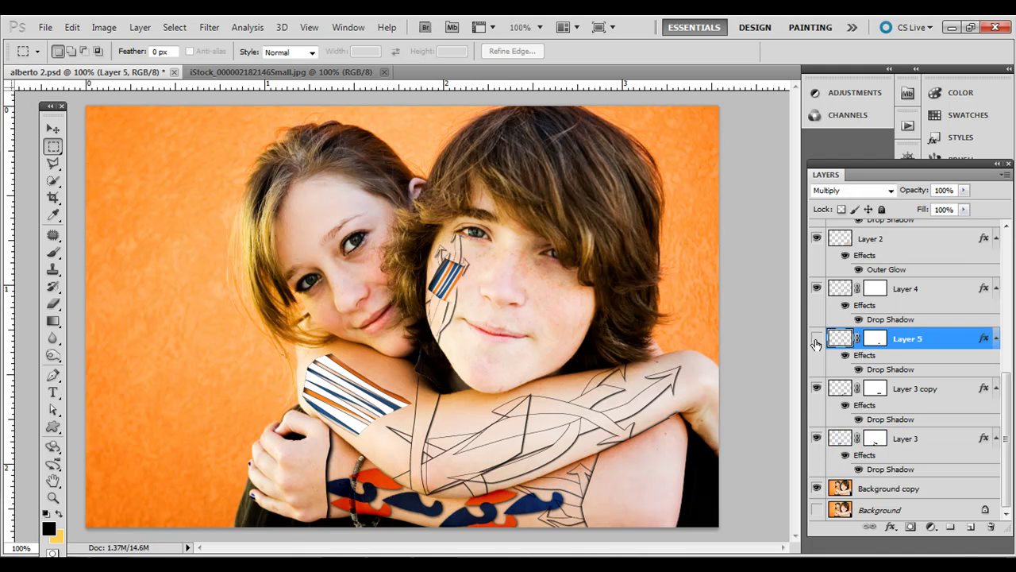
left_click(817, 340)
left_click(817, 342)
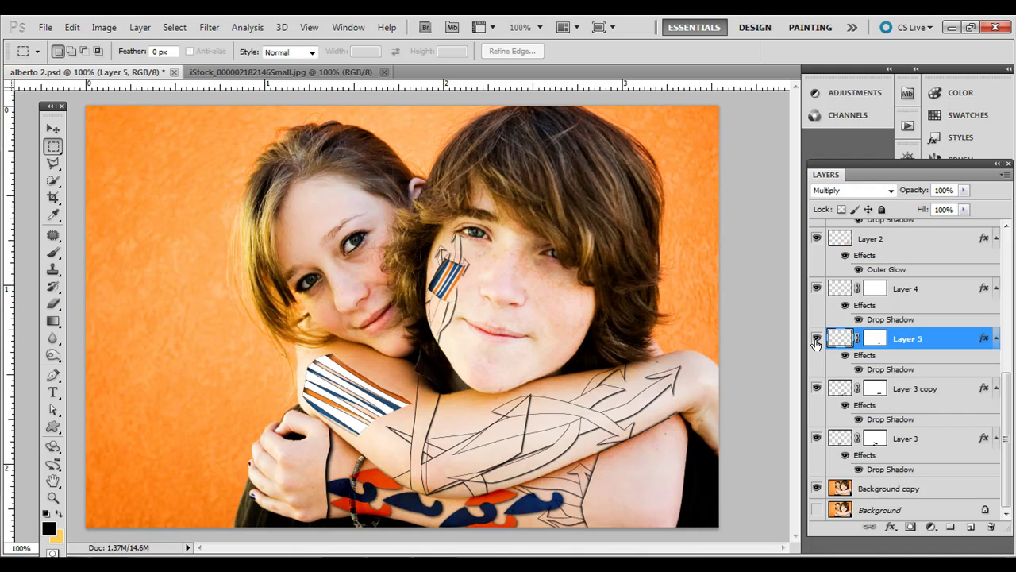
left_click(817, 289)
left_click(817, 289)
left_click(842, 289)
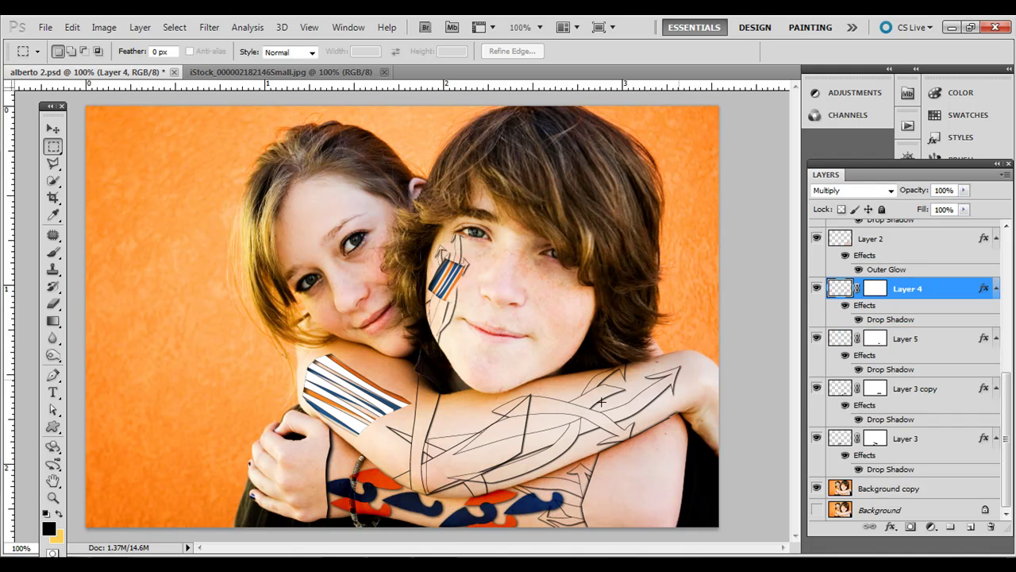
- Hide and reshow Layer 2 and Layer 1, selecting each to examine the artwork it contributes to the tattoos
left_click(817, 238)
left_click(817, 238)
left_click(833, 239)
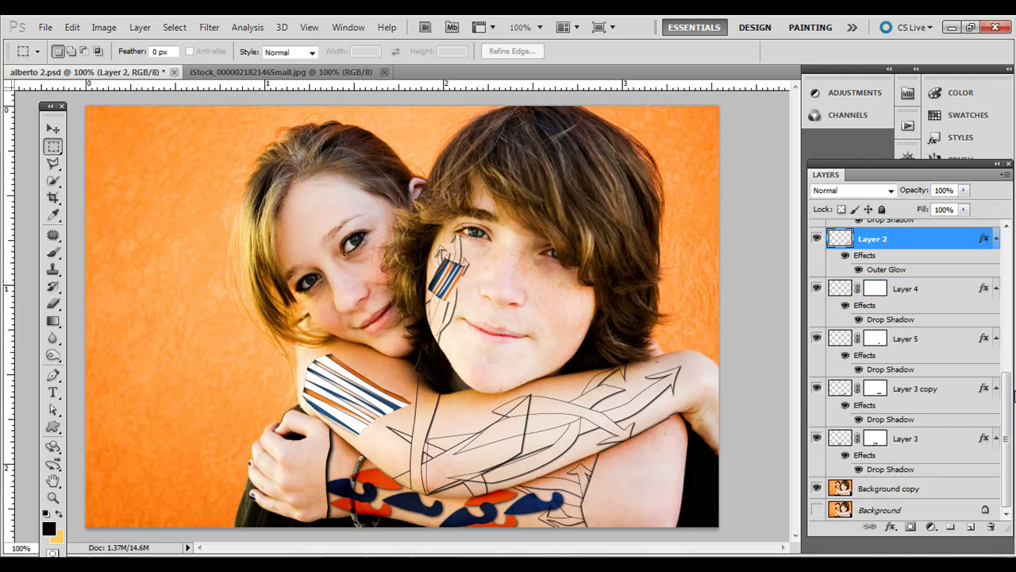
left_click_drag(1008, 397, 1007, 294)
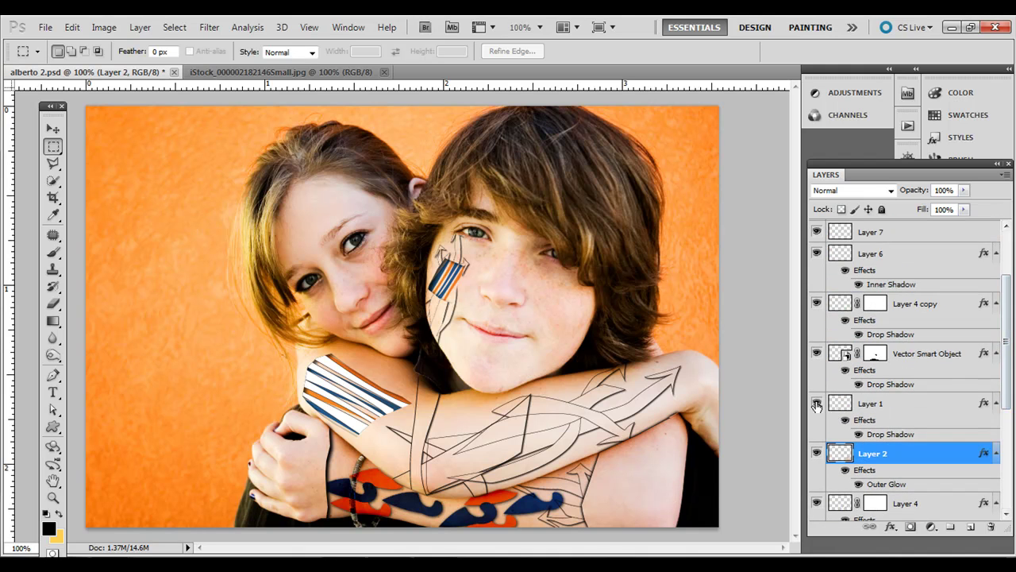
left_click(818, 403)
left_click(817, 404)
left_click(817, 405)
left_click(840, 405)
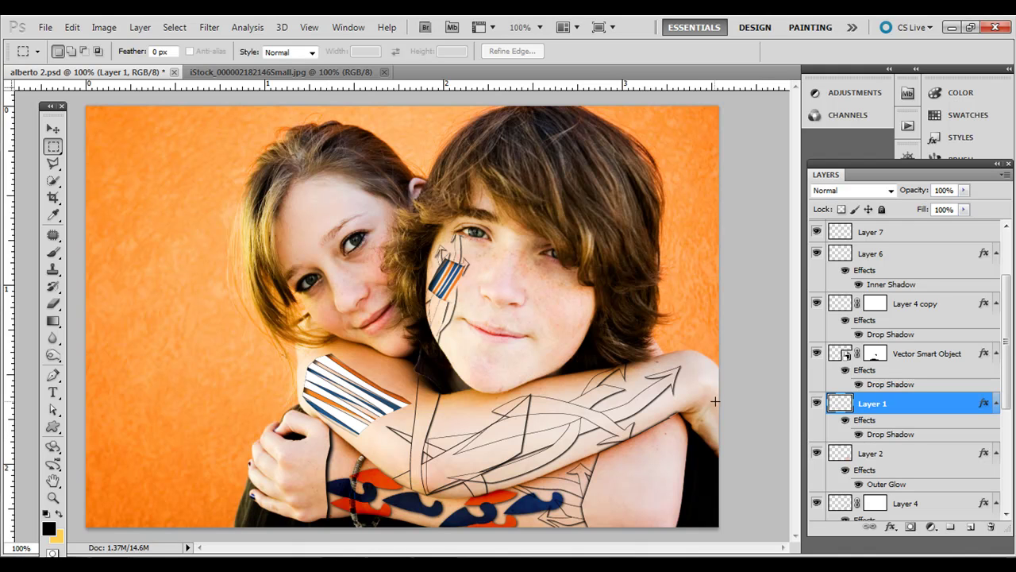
- Examine the Vector Smart Object and Layer 4 copy by toggling their visibility, and select Layer 6
left_click(838, 354)
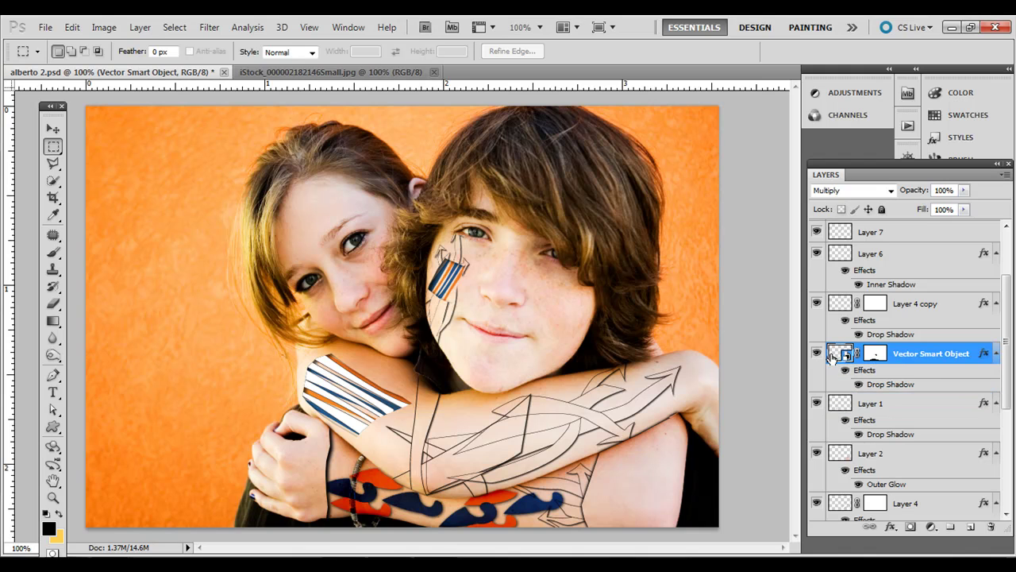
left_click(819, 354)
left_click(818, 355)
left_click(817, 354)
left_click(817, 354)
left_click(835, 305)
left_click(818, 306)
left_click(818, 306)
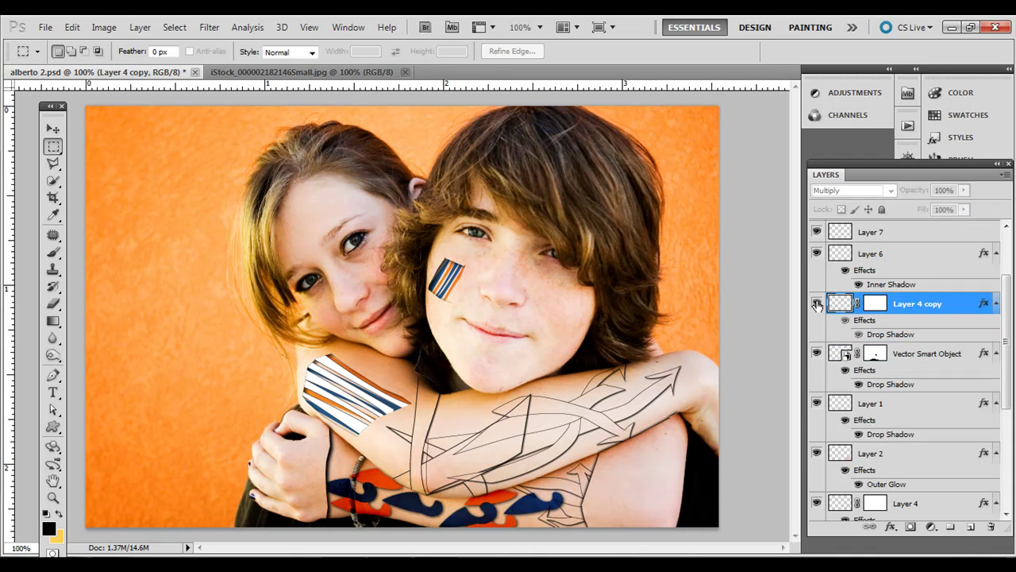
left_click(840, 259)
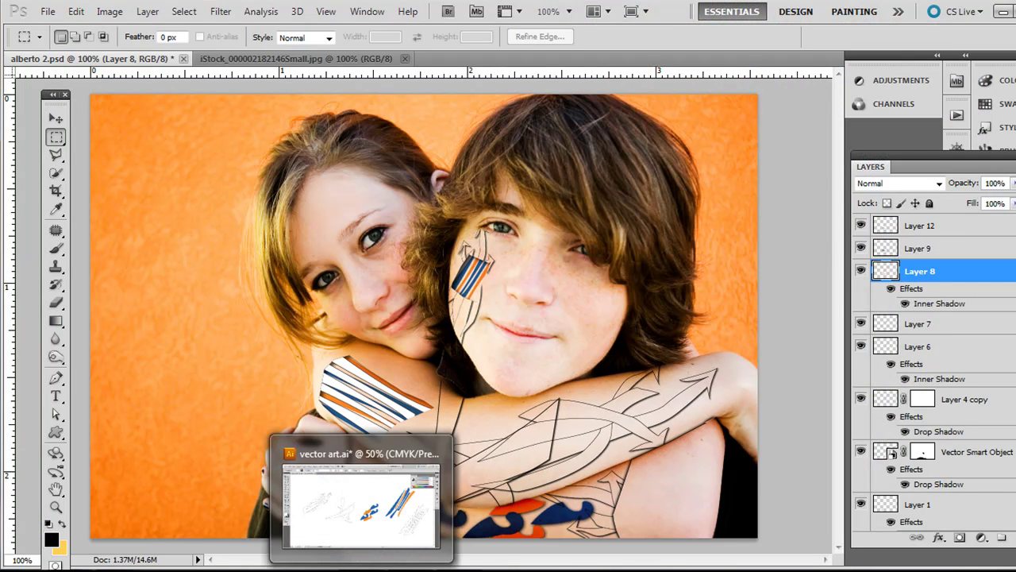
left_click(290, 59)
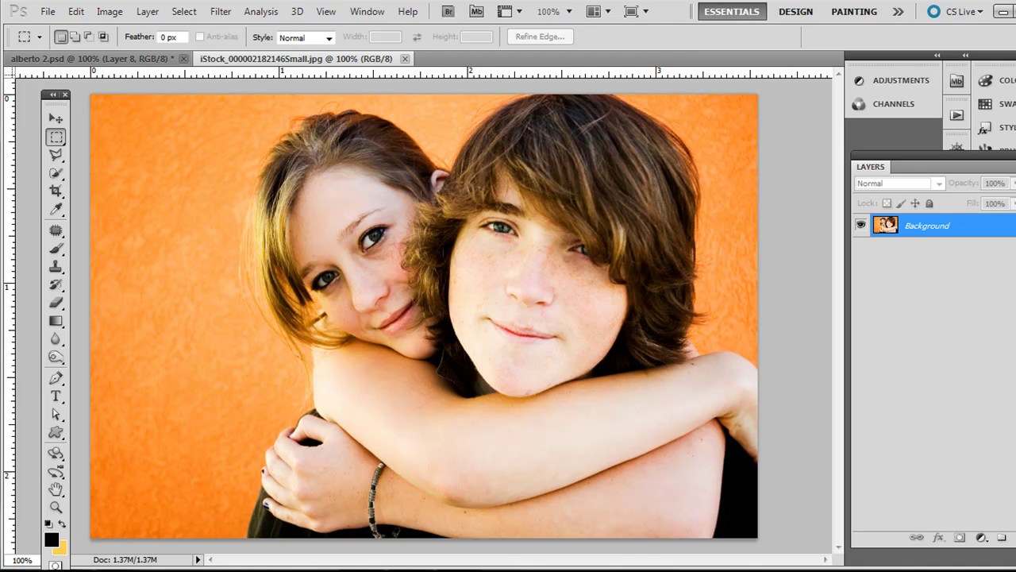
key("alt+Tab")
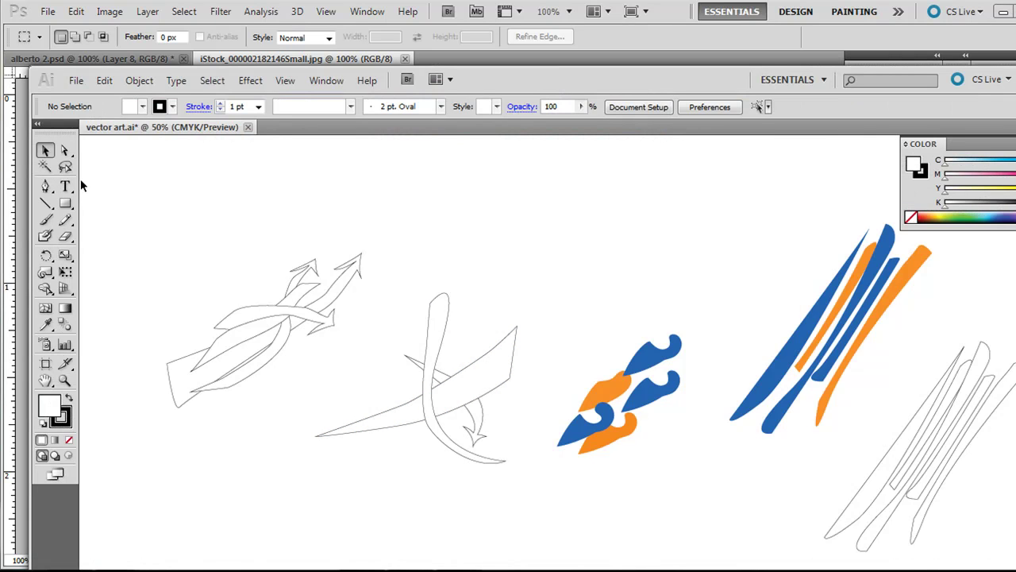
left_click(46, 152)
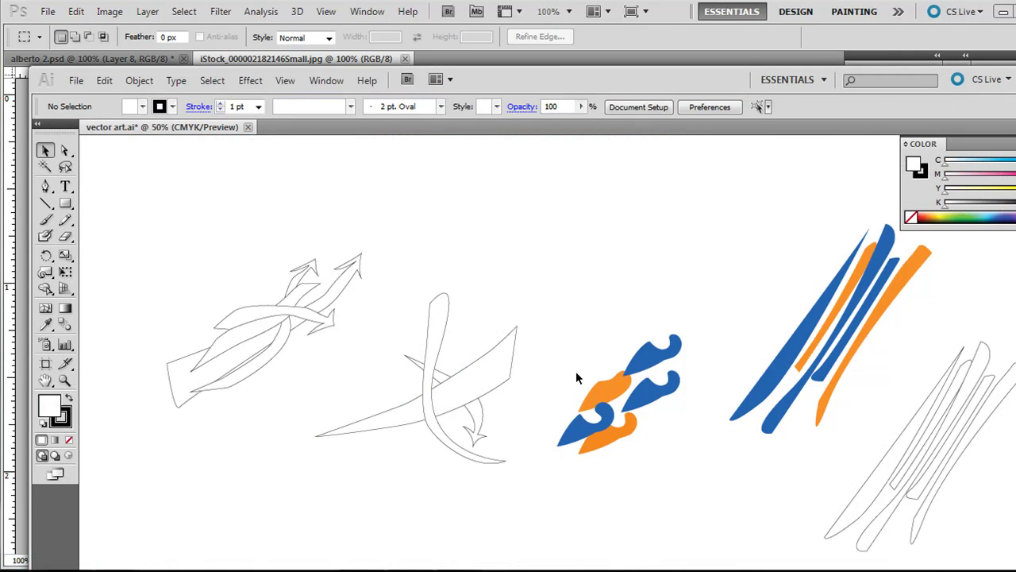
left_click(316, 328)
mouse_move(317, 328)
left_mouse_down()
mouse_move(356, 278)
mouse_move(340, 289)
mouse_move(325, 281)
left_mouse_up()
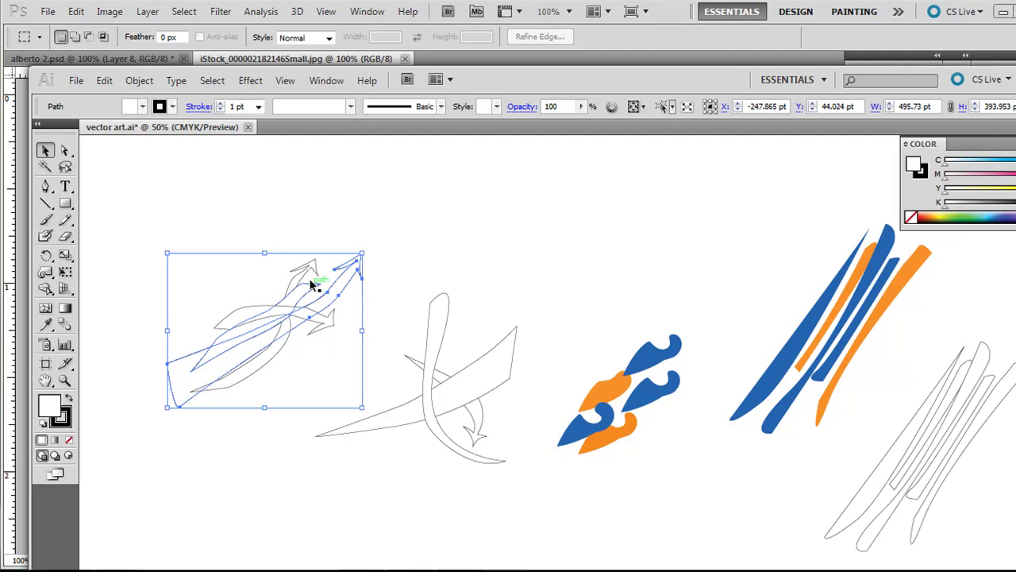
left_click(362, 192)
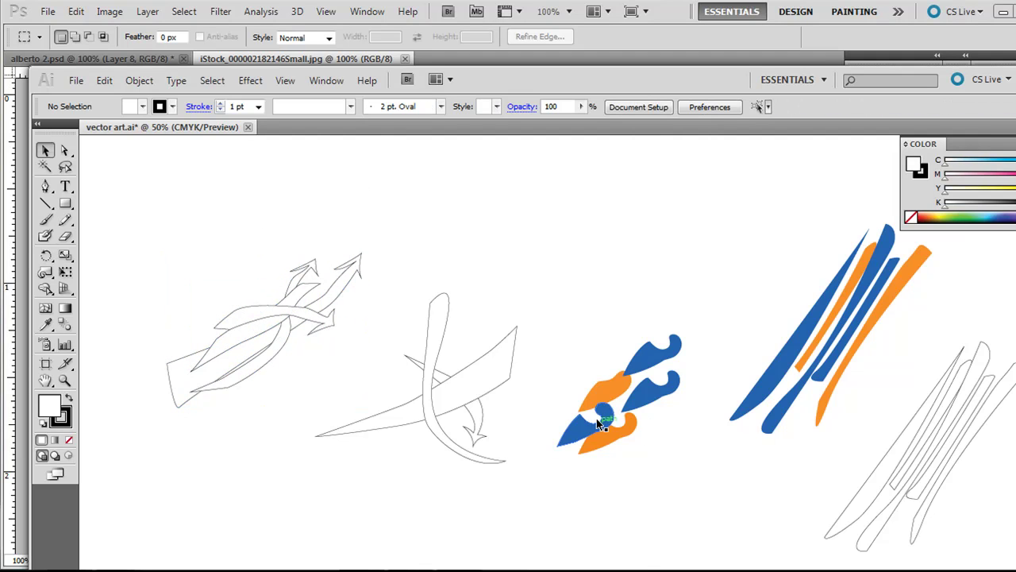
- With the Pen tool, draw the curved upper edge of an arrow shaft in the empty area below the outlined arrows
left_click(45, 380)
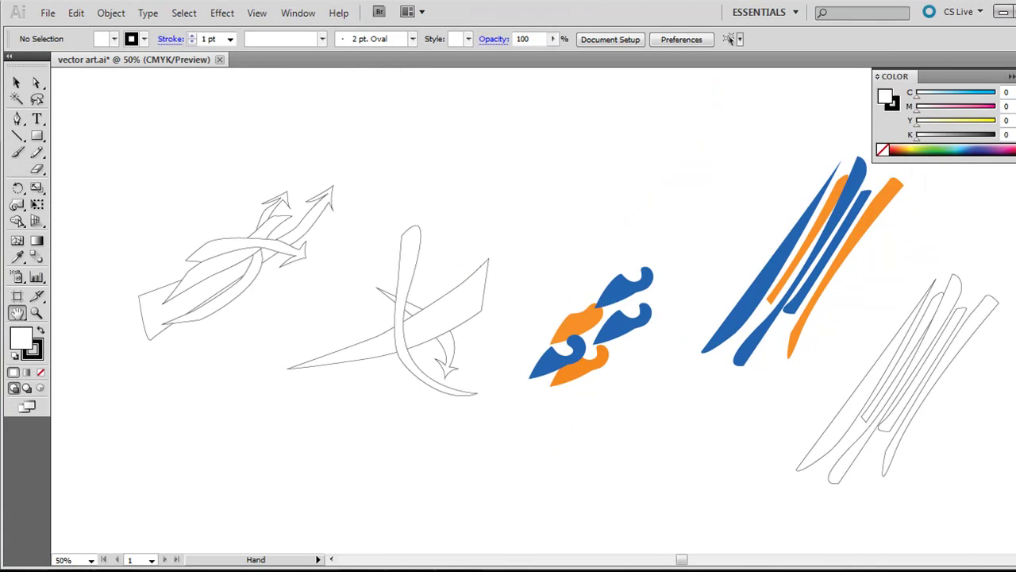
left_click_drag(407, 469, 502, 364)
left_click(17, 119)
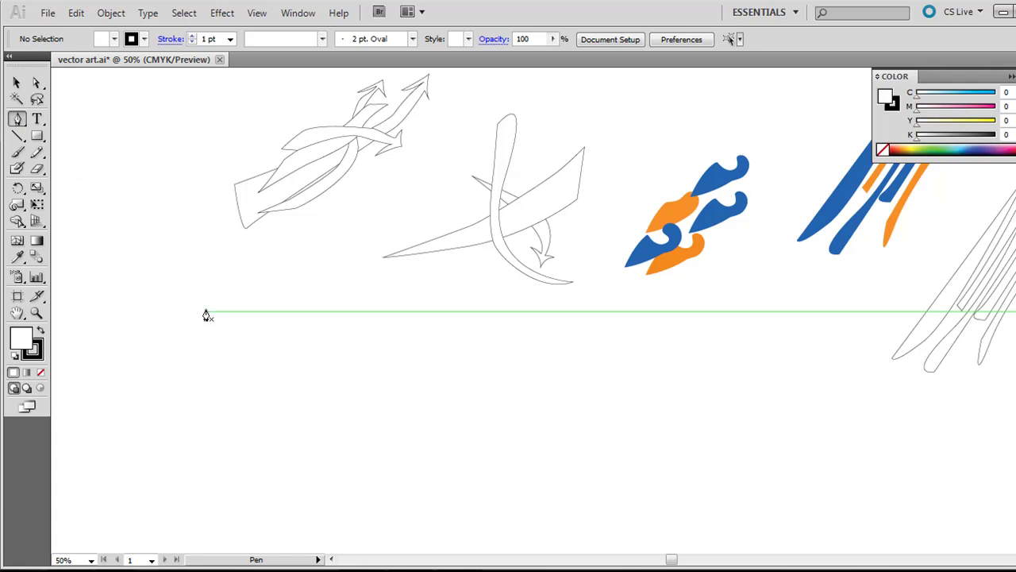
left_click(184, 383)
left_click_drag(332, 295, 339, 253)
left_click(332, 297)
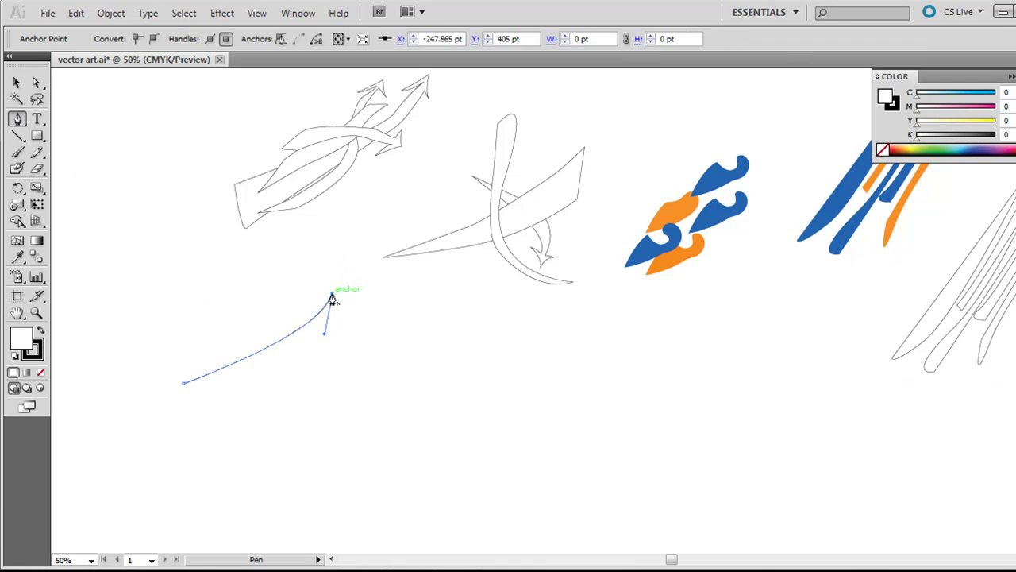
- Draw the curved arrowhead and the shaft's lower edge, closing the path at its starting point
mouse_move(293, 305)
left_mouse_down()
mouse_move(302, 293)
mouse_move(281, 314)
left_mouse_up()
left_click(293, 303)
left_click_drag(354, 267, 370, 267)
left_click(354, 268)
left_click_drag(354, 320, 342, 334)
left_click(353, 320)
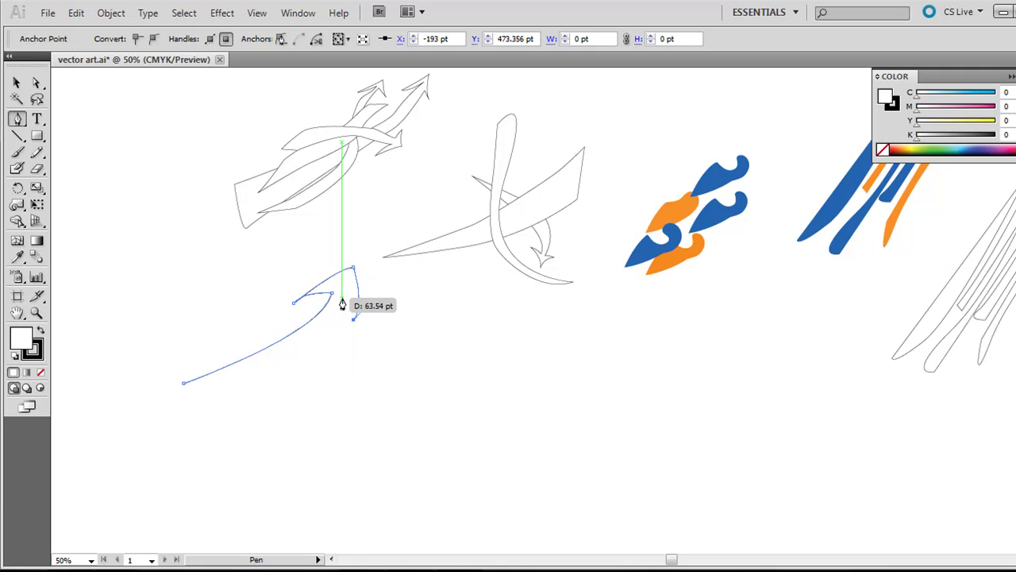
left_click(341, 300)
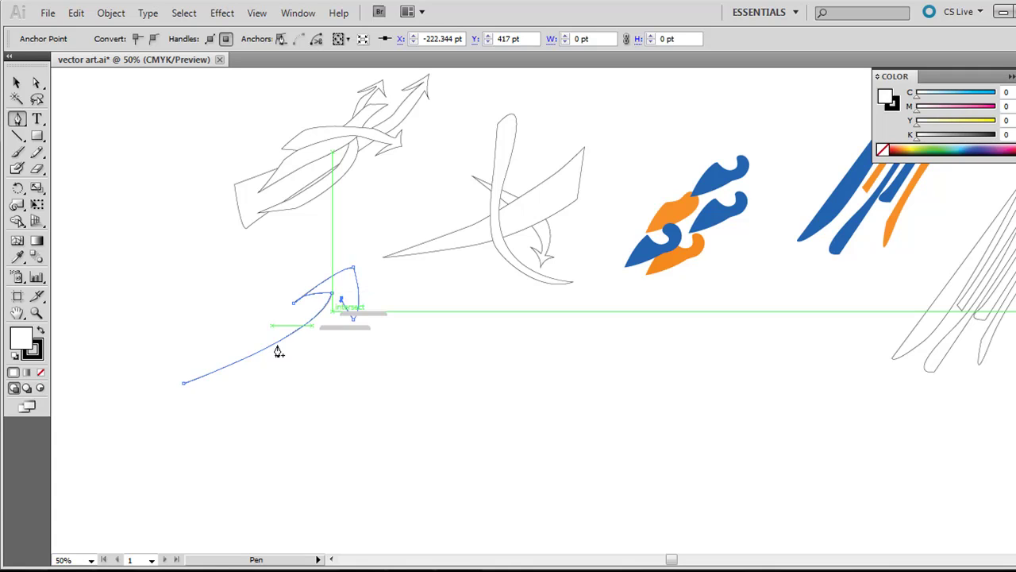
left_click_drag(181, 385, 91, 366)
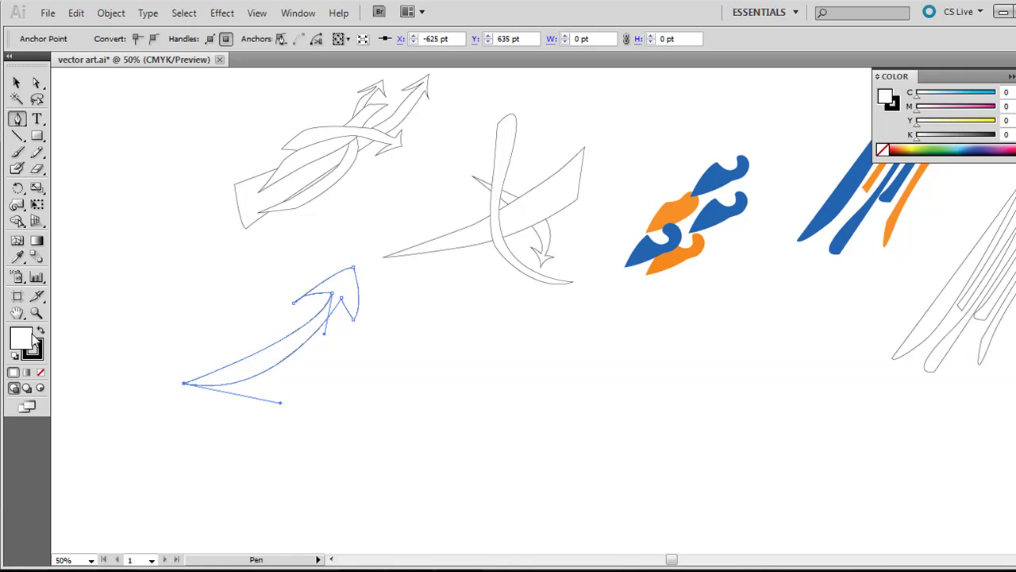
- Fill the new arrow shape with blue from the color spectrum
left_click(16, 83)
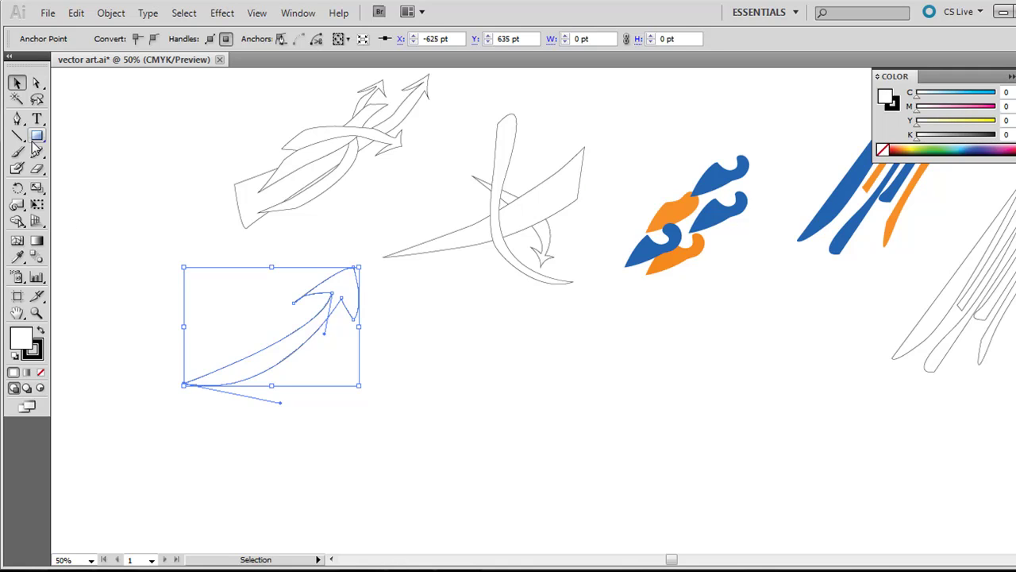
left_click(17, 118)
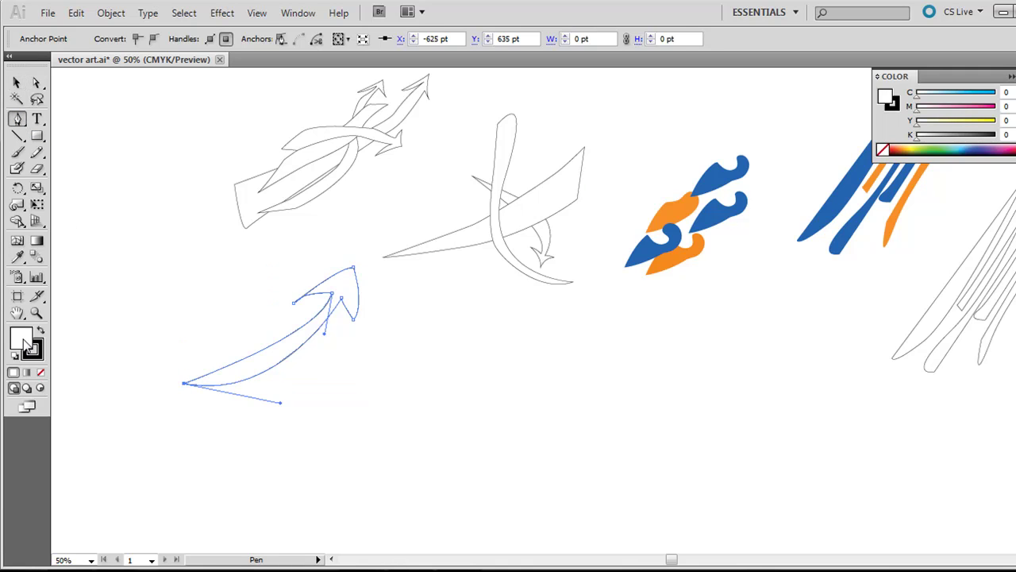
left_click(983, 147)
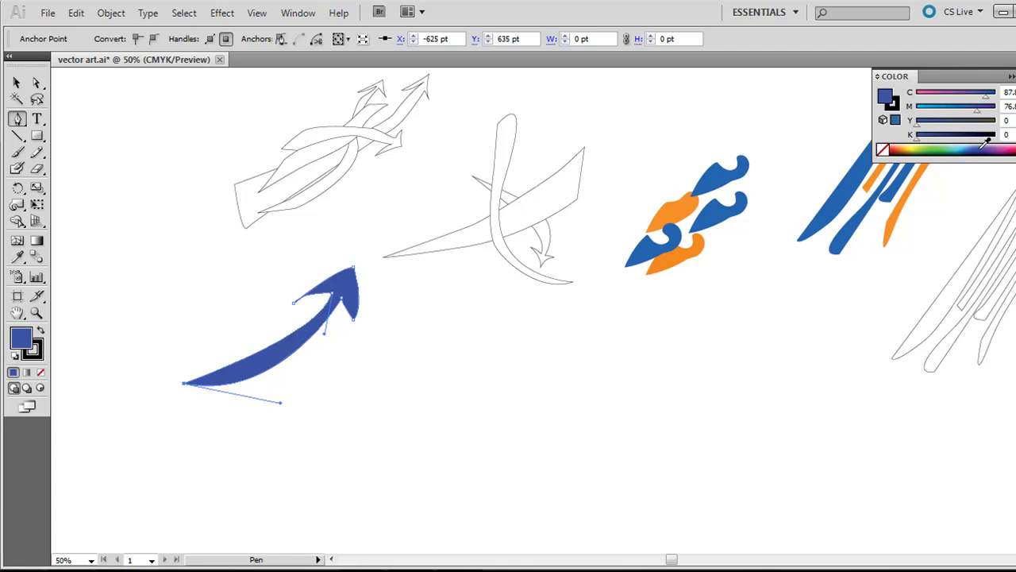
- Draw a closed, curved blue leaf shape about 267 by 131 pt beside the arrow with the Pen tool
left_click(473, 389)
left_click_drag(565, 354, 583, 327)
left_click_drag(472, 389, 347, 350)
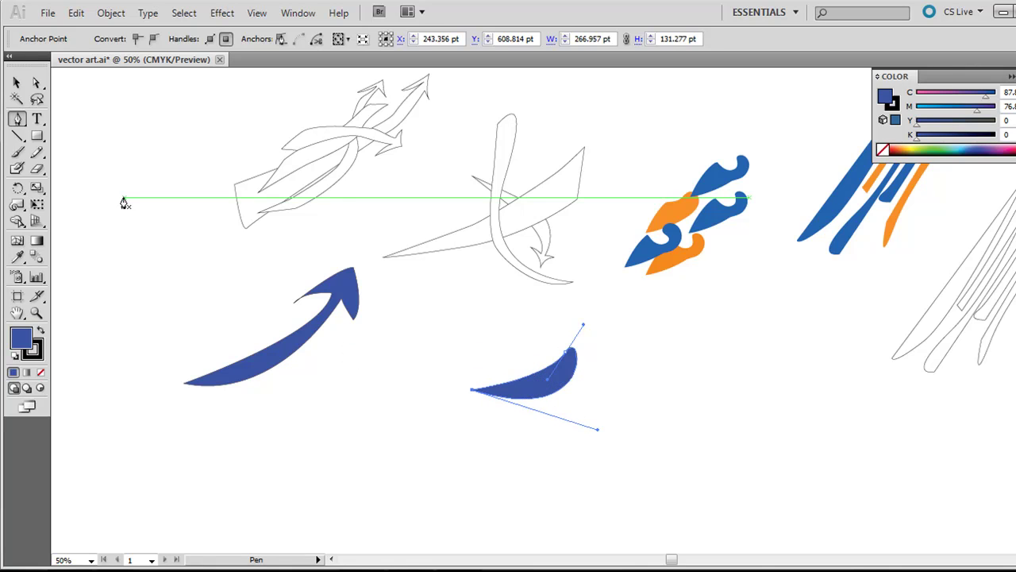
- Review the Twirl tool's options and twirl the upper tip of the blue leaf shape into a curl
left_click(17, 204)
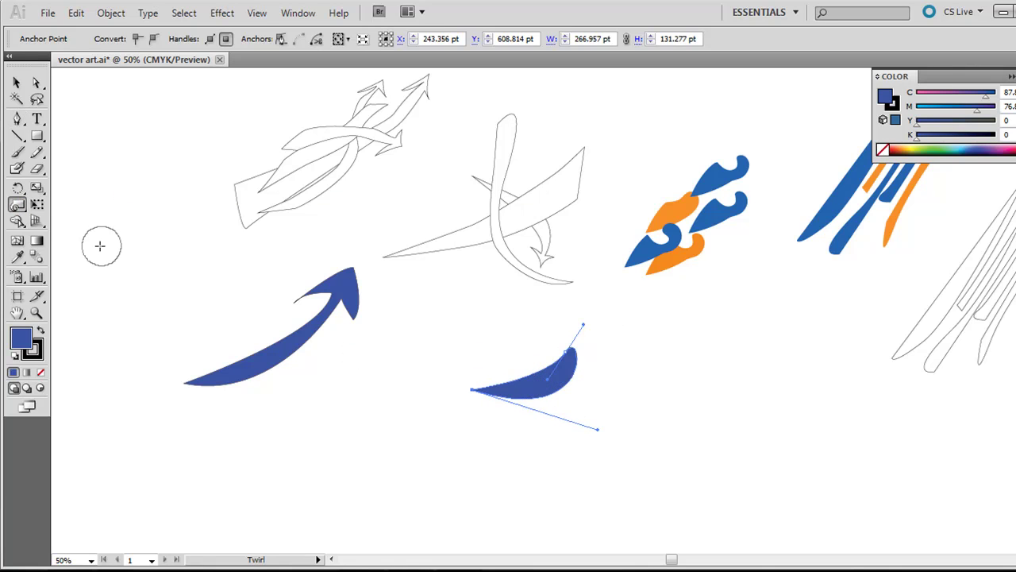
left_click(17, 207)
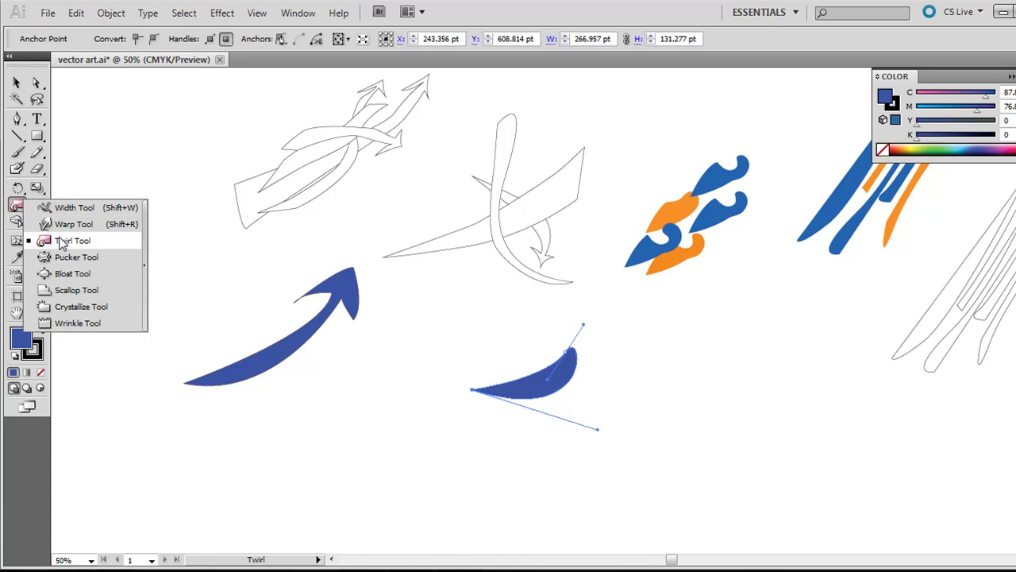
left_click(61, 242)
mouse_move(23, 213)
left_mouse_down()
mouse_move(63, 242)
mouse_move(18, 209)
left_mouse_up()
double_click(18, 206)
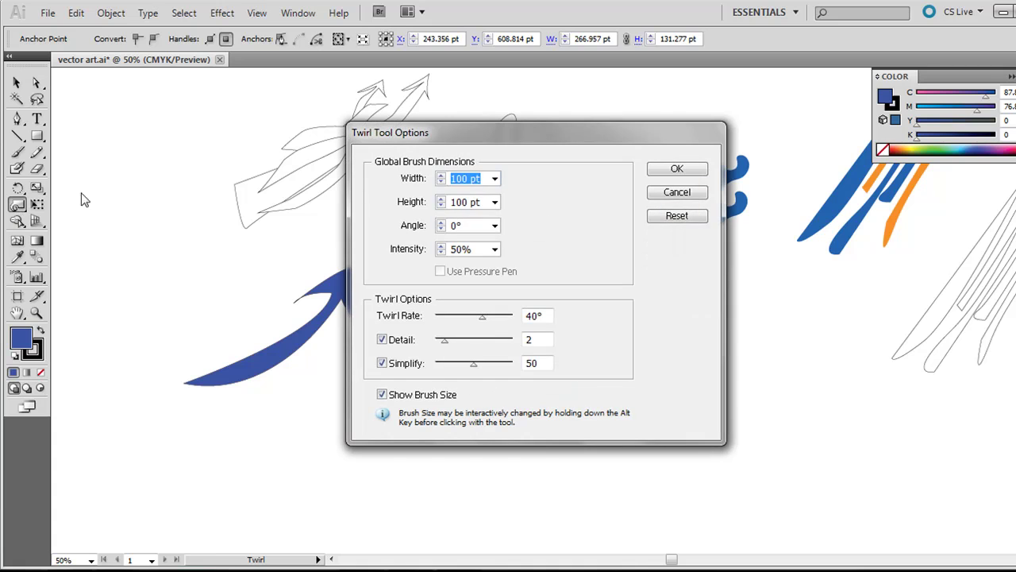
left_click(678, 193)
left_click_drag(572, 347, 570, 347)
left_click(17, 84)
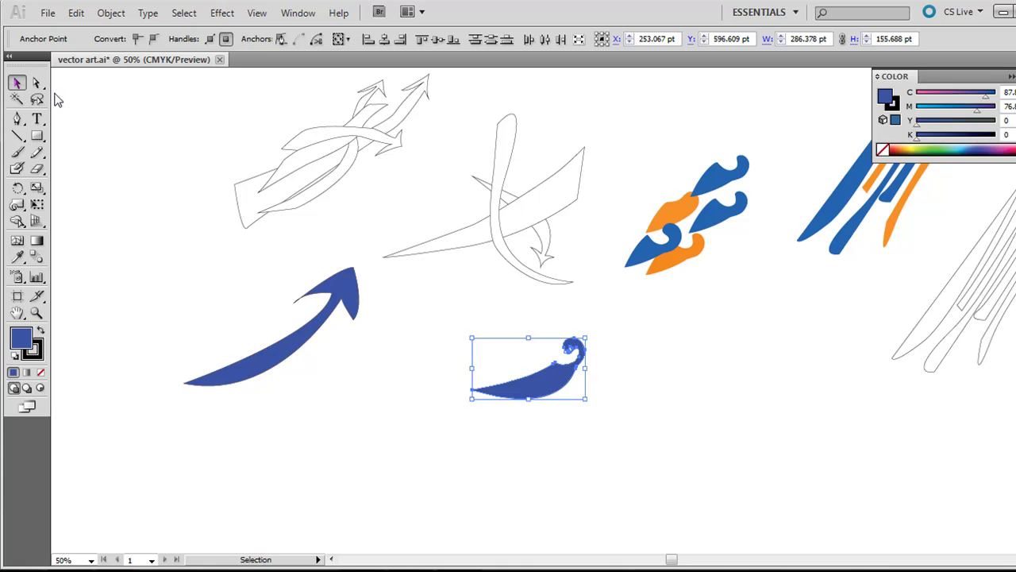
left_click(633, 314)
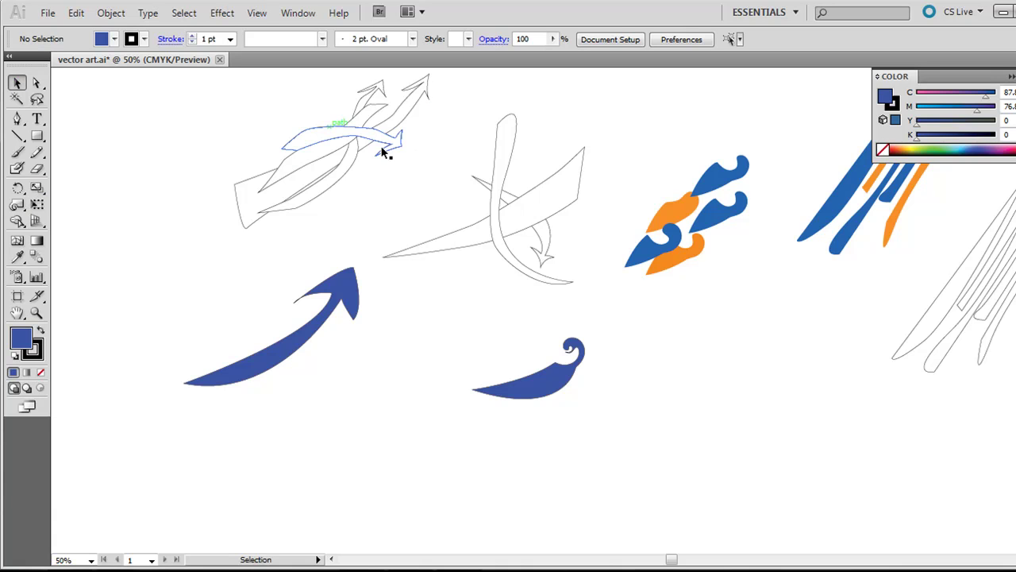
- Draw a long, narrow, slanted blade shape with the Pen tool in the empty area beside the outlined strips, and deselect it
left_click(18, 313)
left_click_drag(803, 352, 340, 437)
key("p")
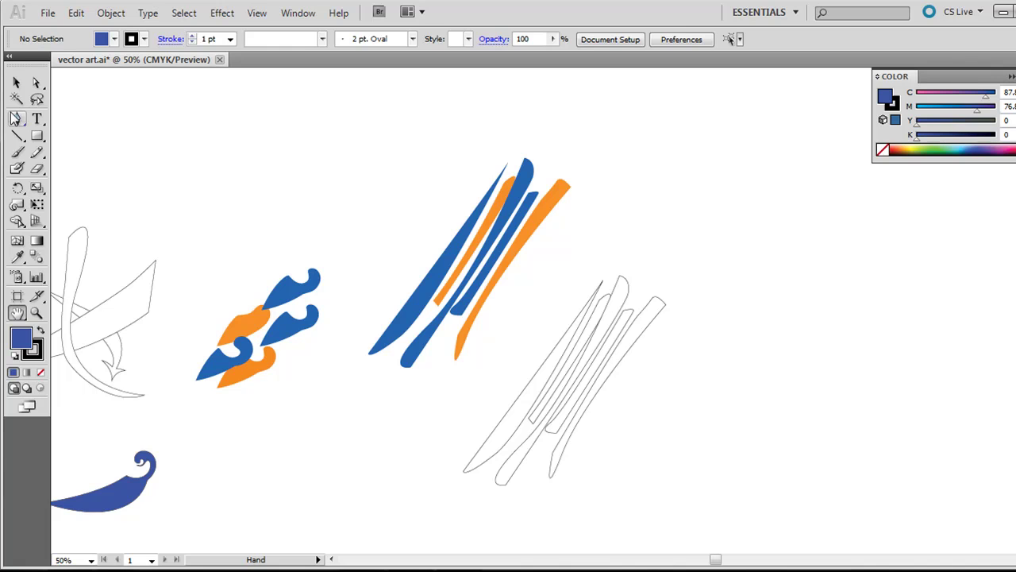
left_click(822, 253)
left_click(711, 443)
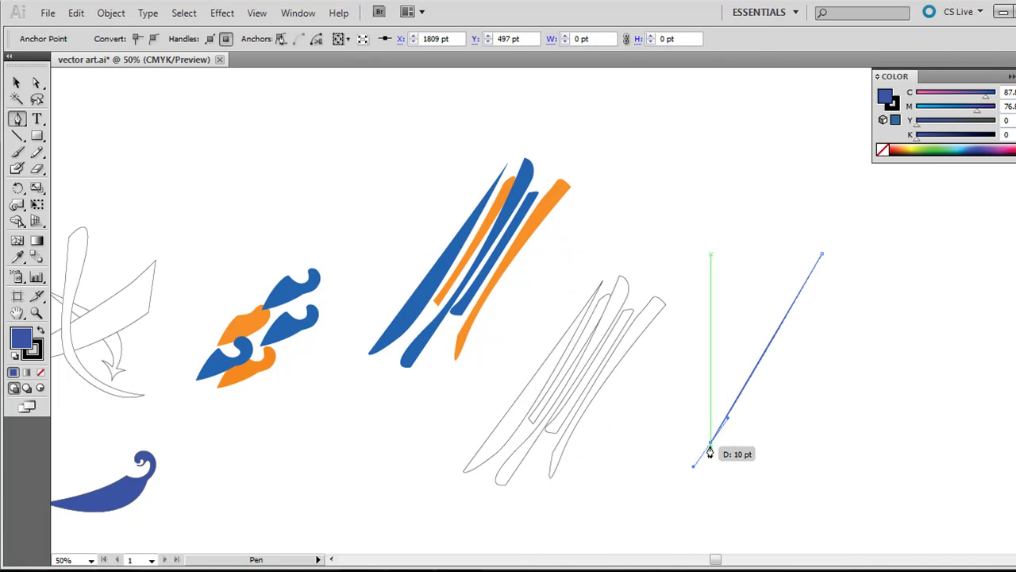
left_click(721, 450)
left_click_drag(844, 248, 828, 266)
key("v")
left_click(627, 182)
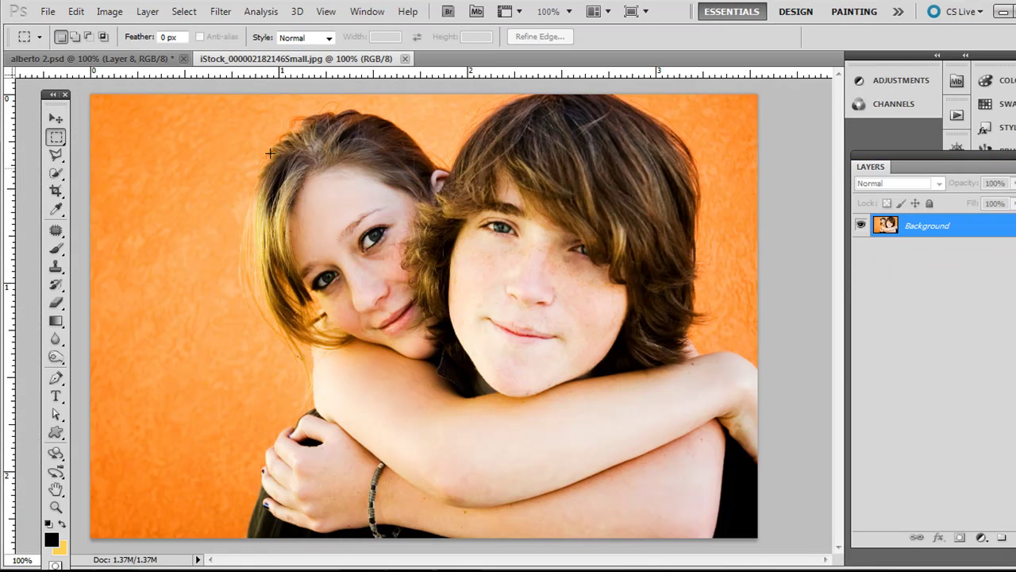
- Return to the alberto 2.psd document in Photoshop
left_click(141, 60)
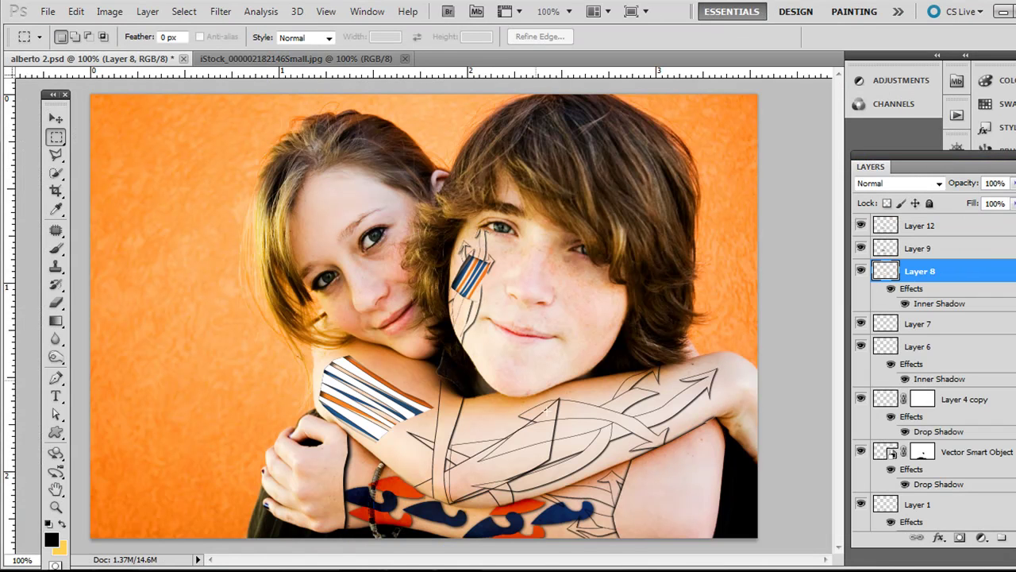
- Bring up the iStock photo in Photoshop, and in Illustrator copy the outlined crossing blade shapes beside the orange and blue leaves
left_click(350, 59)
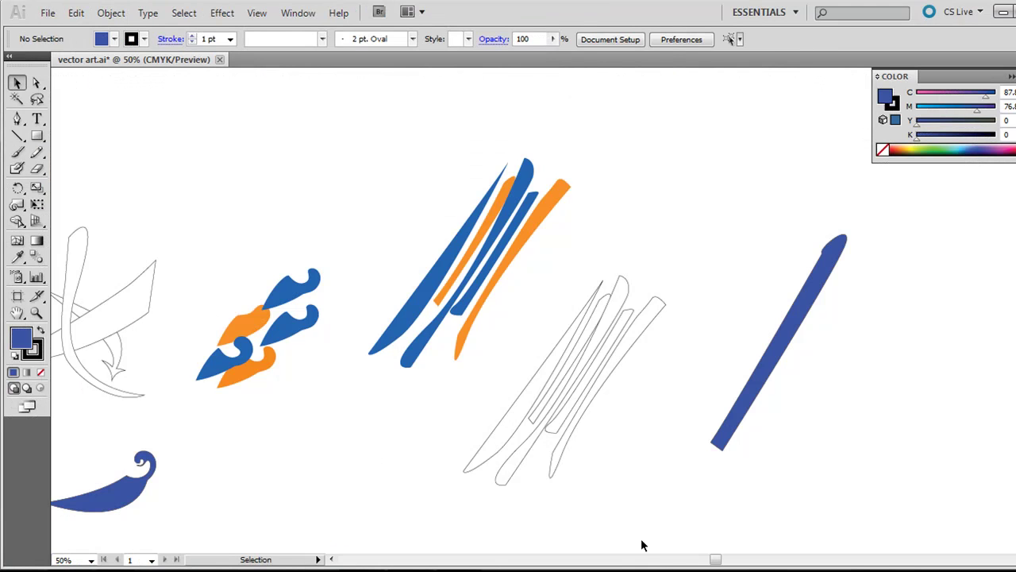
left_click_drag(712, 559, 657, 560)
left_click_drag(583, 257, 673, 365)
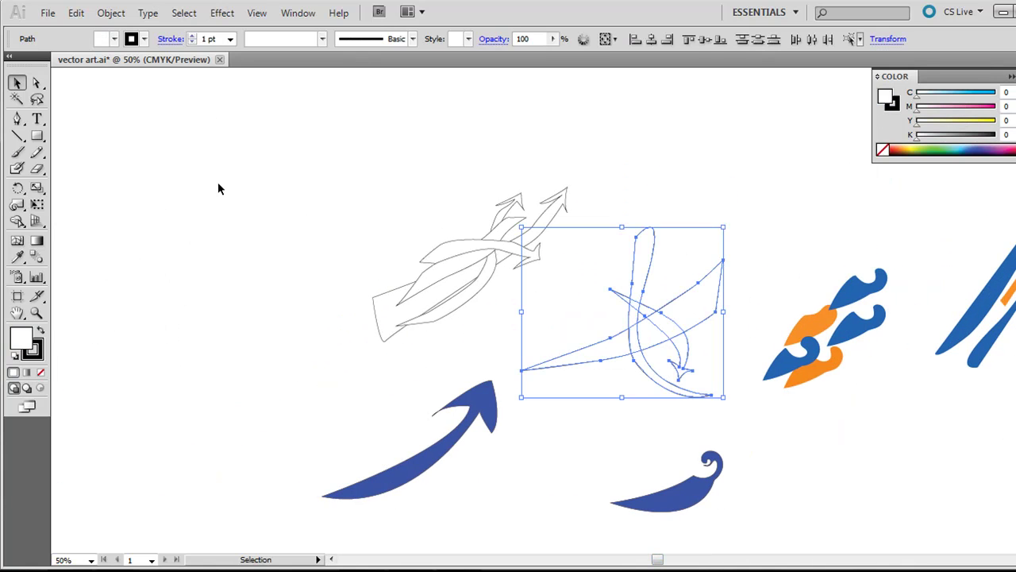
key("ctrl")
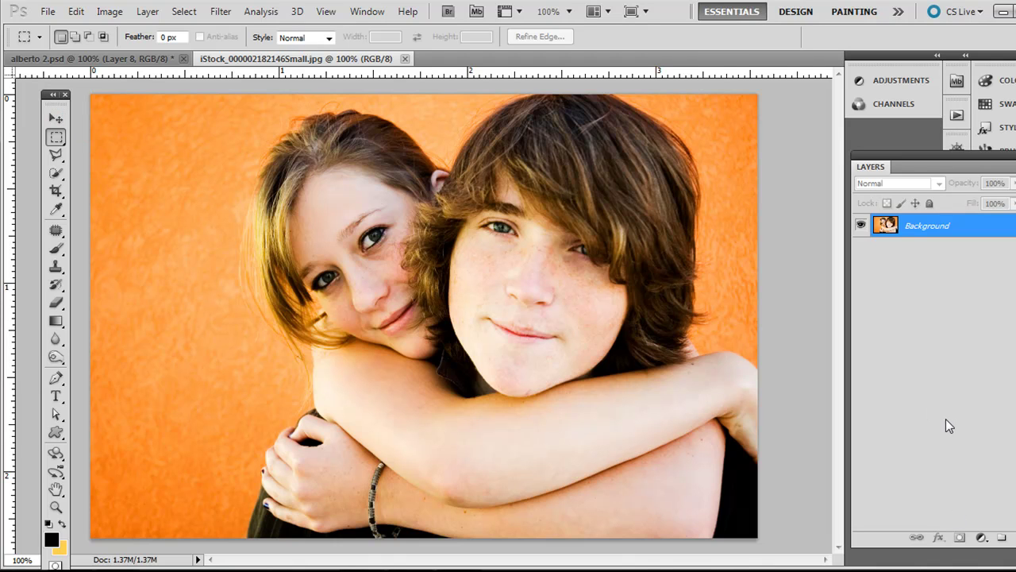
- Duplicate the photo's Background layer and paste the copied crossing shapes above it as pixels
key("ctrl+j")
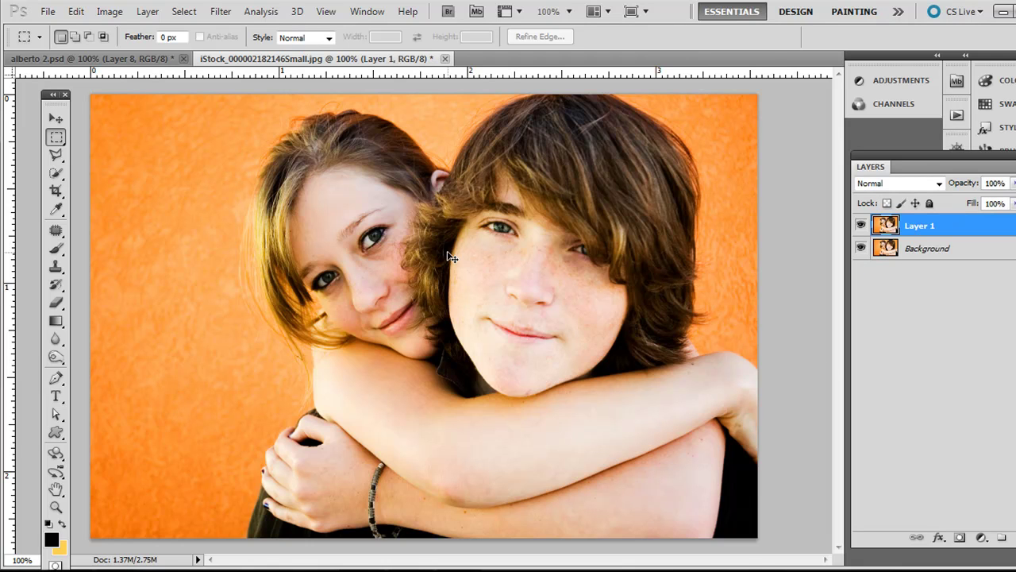
key("ctrl+v")
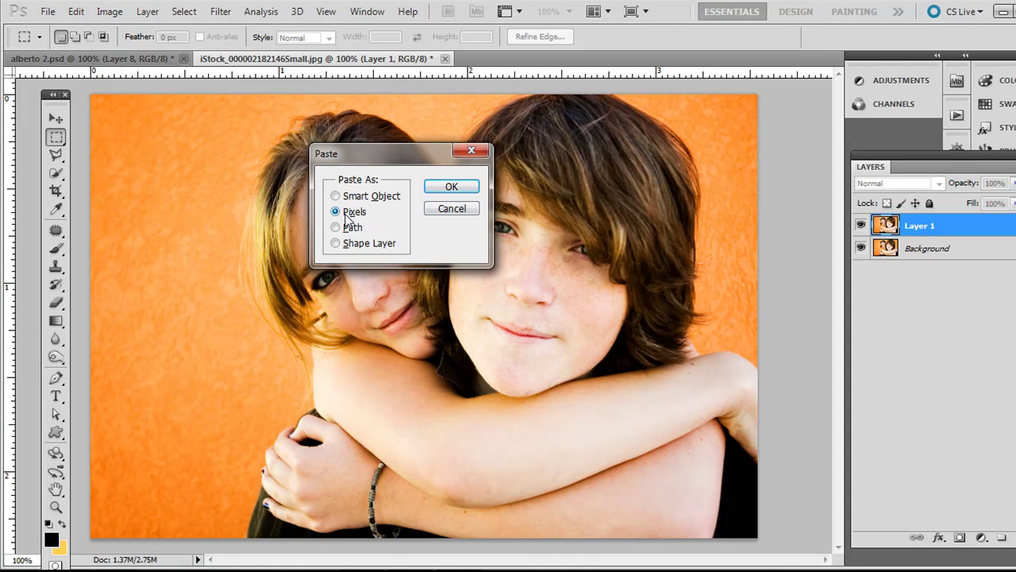
left_click(436, 189)
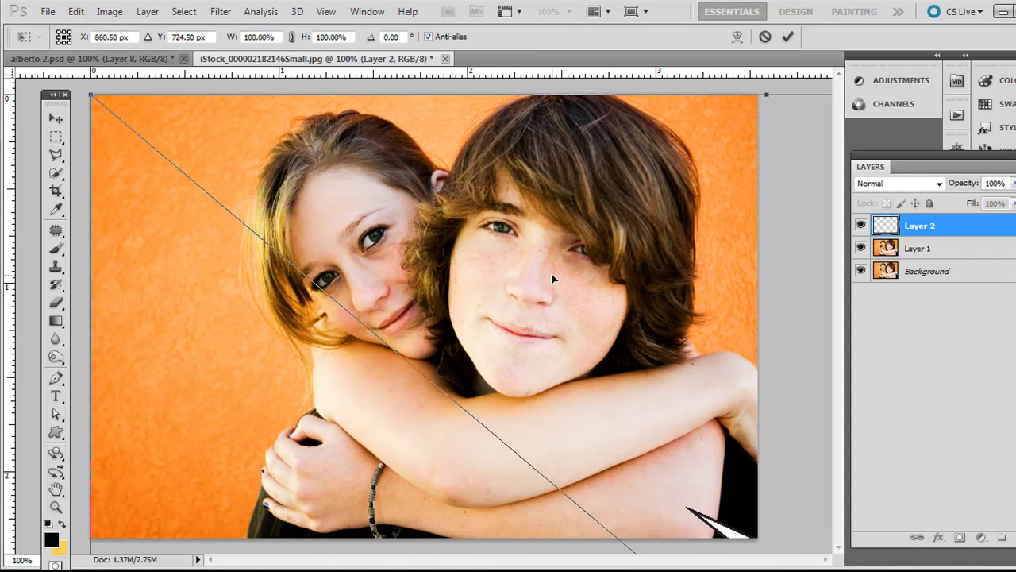
- Scale the pasted crossing shapes to about 22.5% and position them over the couple's arms
key("ctrl+minus")
key("ctrl+minus")
key("ctrl+minus")
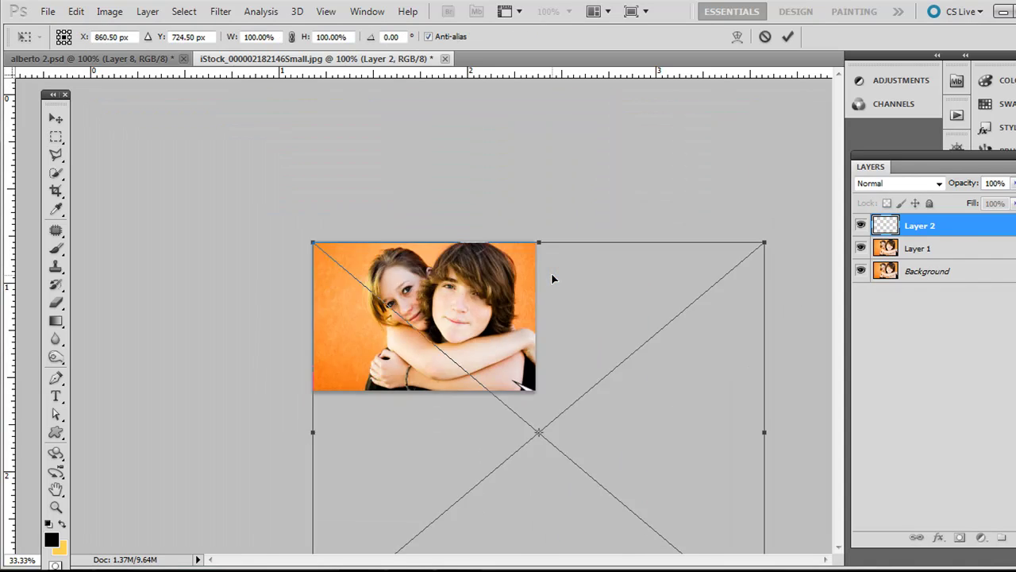
left_click_drag(544, 339, 364, 236)
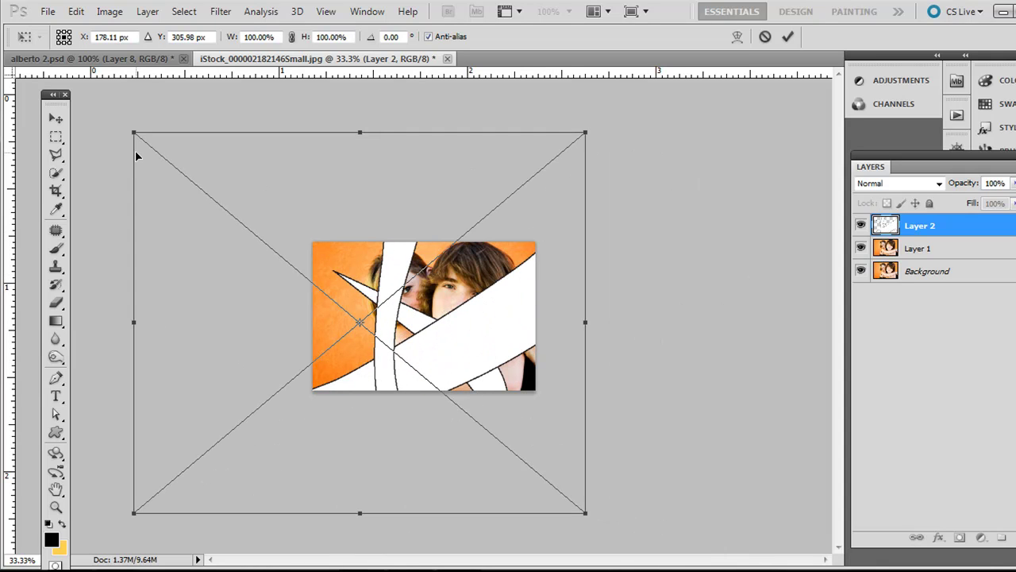
left_click_drag(132, 130, 462, 407)
left_click_drag(509, 472, 459, 350)
left_click_drag(423, 295, 451, 318)
left_click_drag(459, 370, 441, 373)
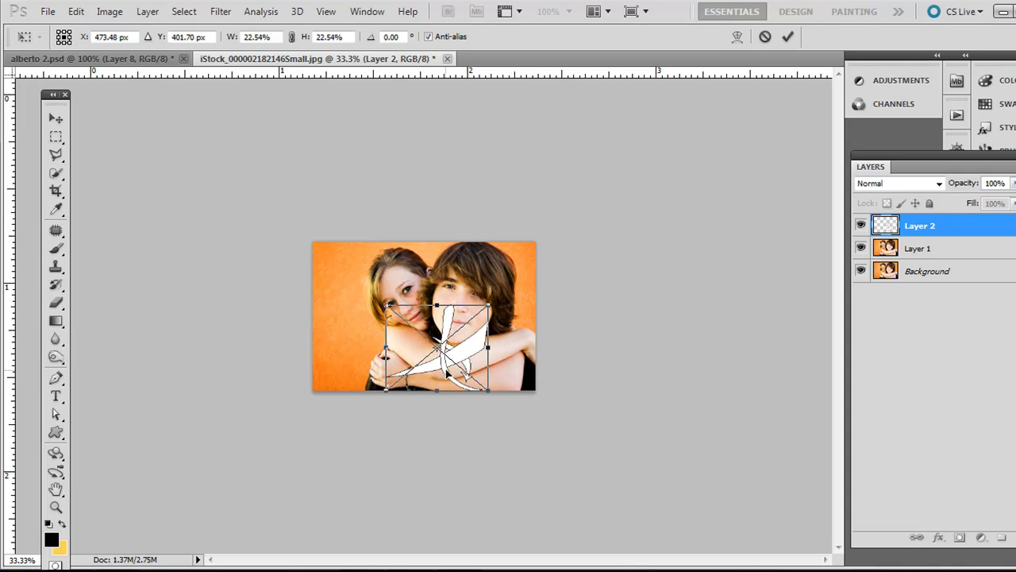
key("Return")
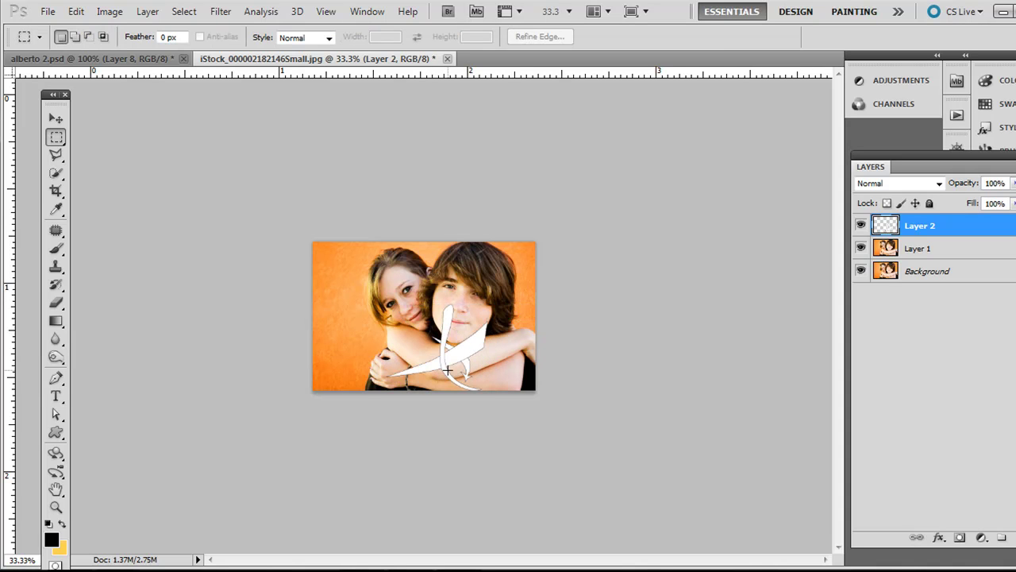
- Rotate and shift the crossing shapes so the wide blade runs along the upper forearm with its point toward the elbow
key("ctrl+plus")
key("ctrl+plus")
key("ctrl+plus")
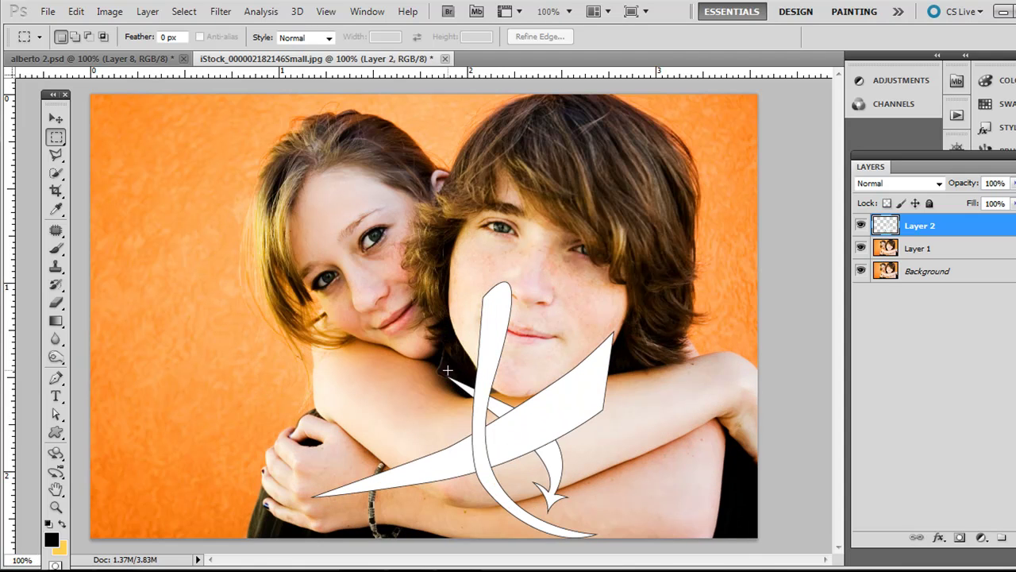
left_click(56, 118)
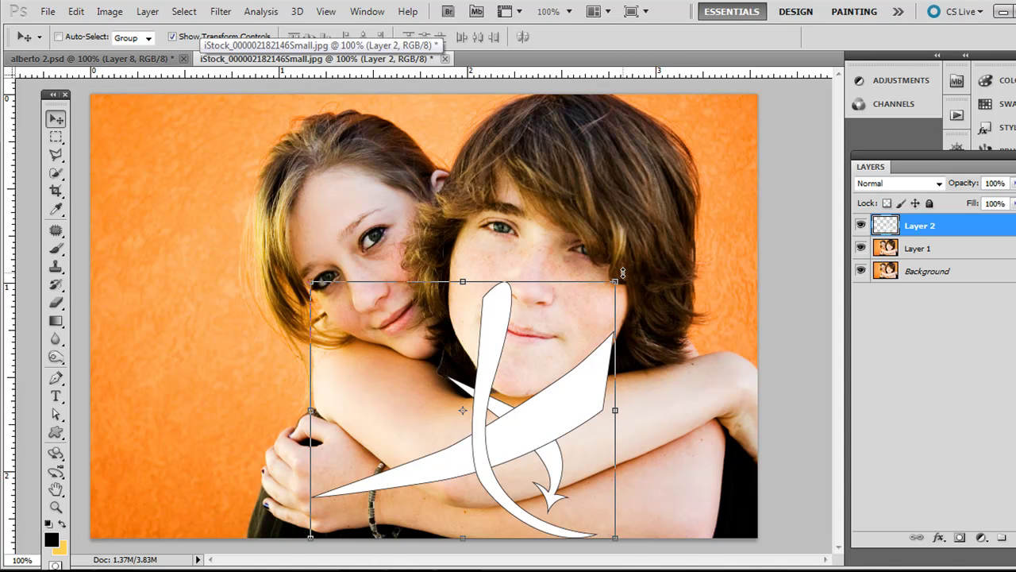
left_click_drag(622, 278, 538, 431)
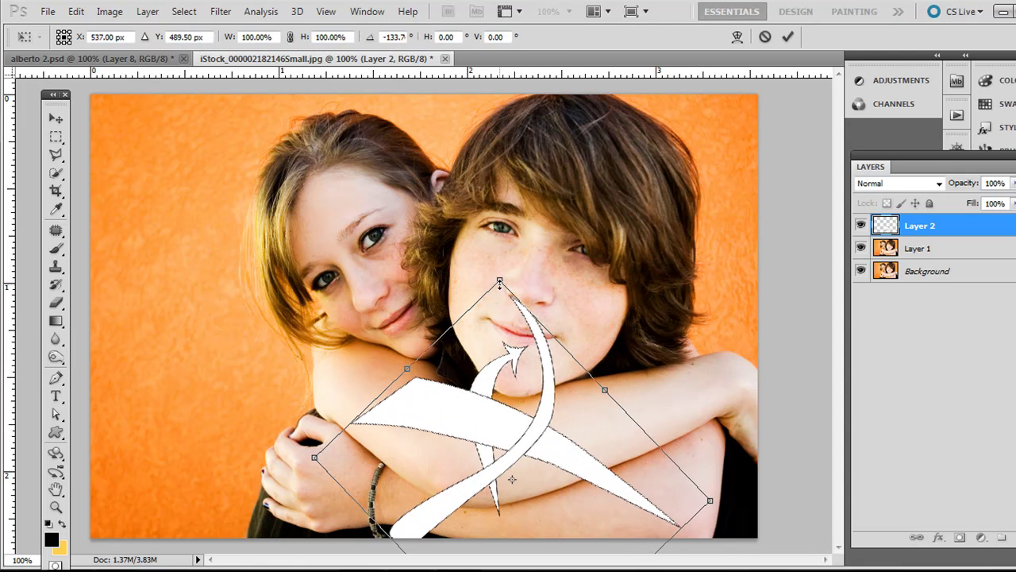
left_click_drag(486, 255, 394, 287)
left_click_drag(442, 439, 411, 446)
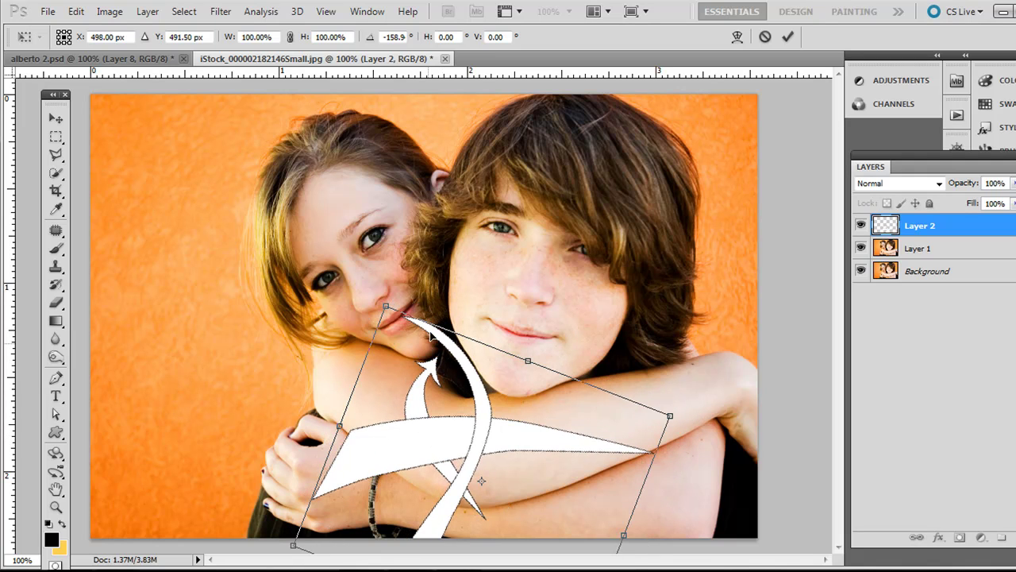
left_click_drag(372, 279, 366, 287)
key("Return")
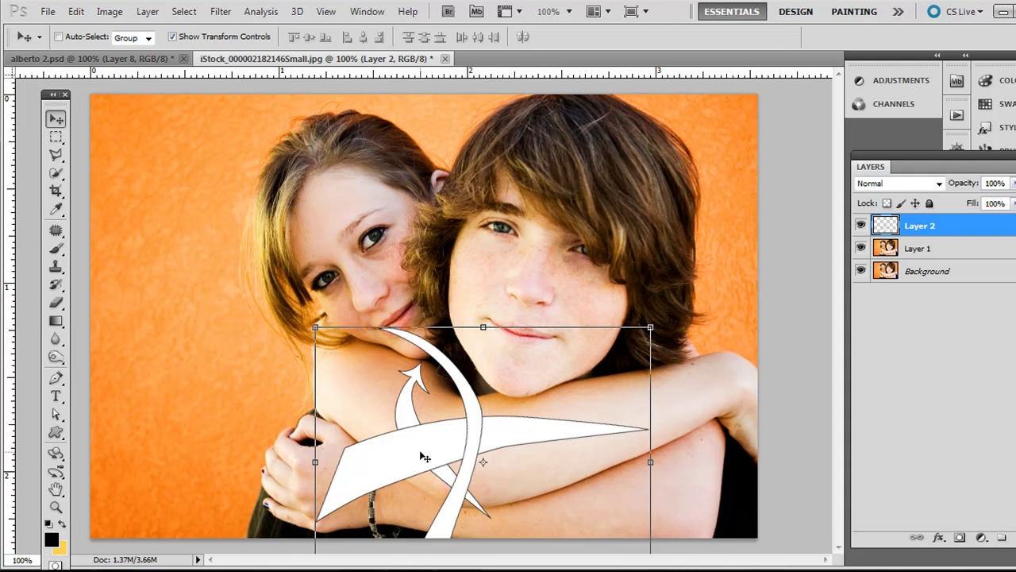
- Add a layer mask to Layer 2 and hide the blade's wide end over the hand with a soft 100 px black brush
key("ctrl+minus")
key("ctrl+plus")
left_click(959, 539)
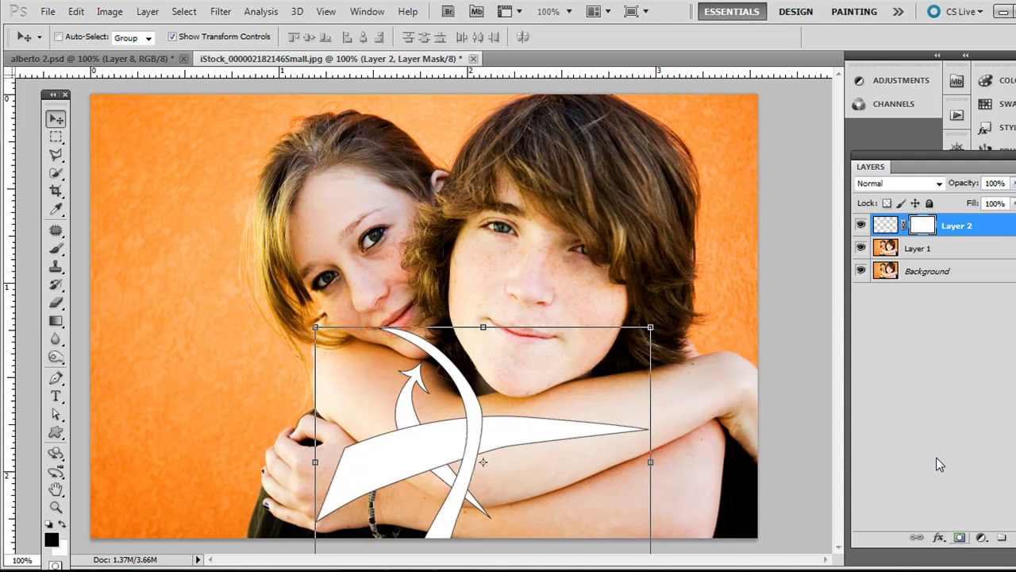
left_click(56, 249)
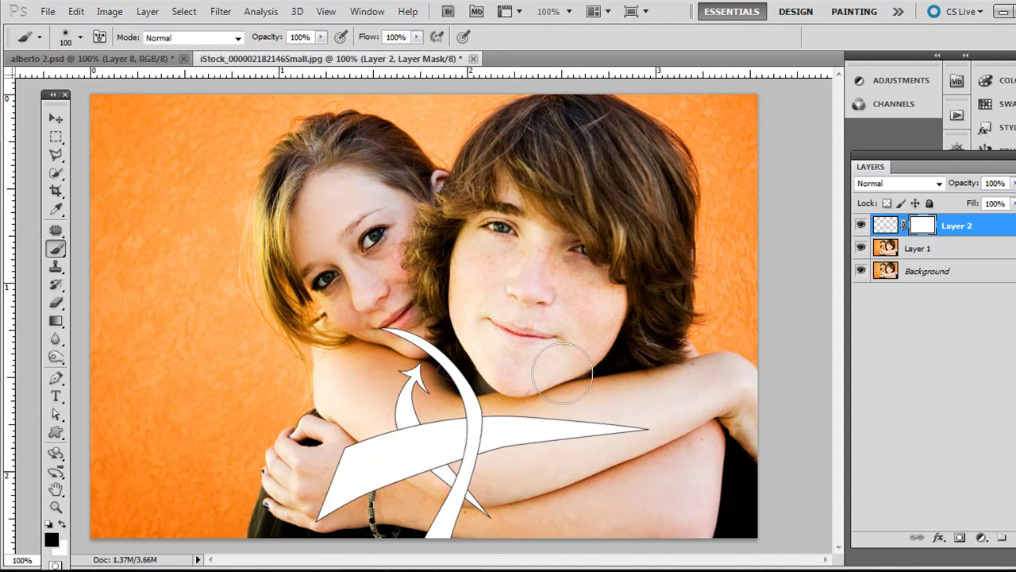
mouse_move(322, 465)
left_mouse_down()
mouse_move(373, 501)
mouse_move(312, 499)
mouse_move(286, 515)
mouse_move(312, 489)
mouse_move(341, 500)
mouse_move(301, 464)
mouse_move(379, 509)
mouse_move(336, 484)
left_mouse_up()
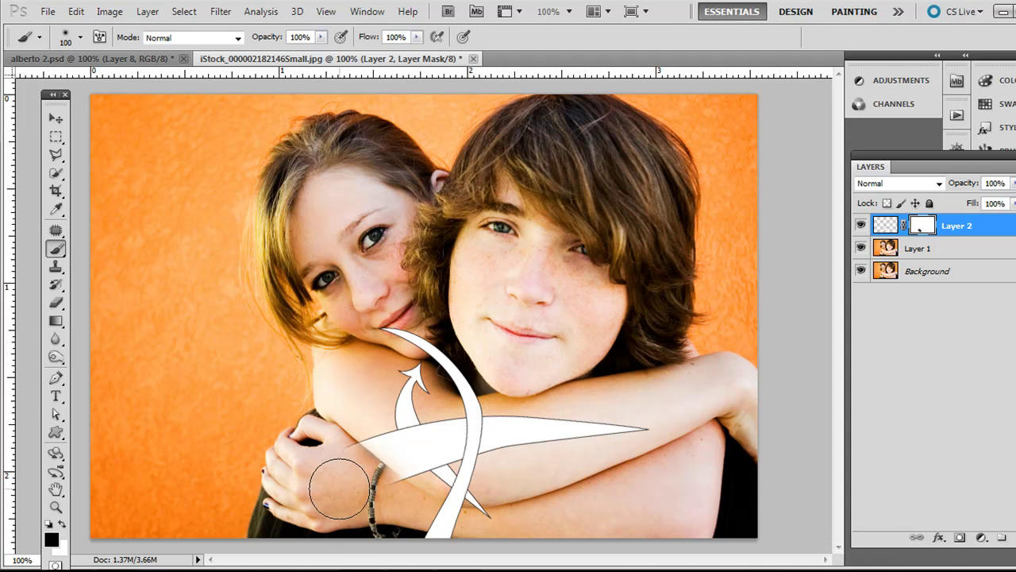
- Choose a hard 32 px brush and mask out the shape parts over the girl's face and the lower arm
left_click(80, 38)
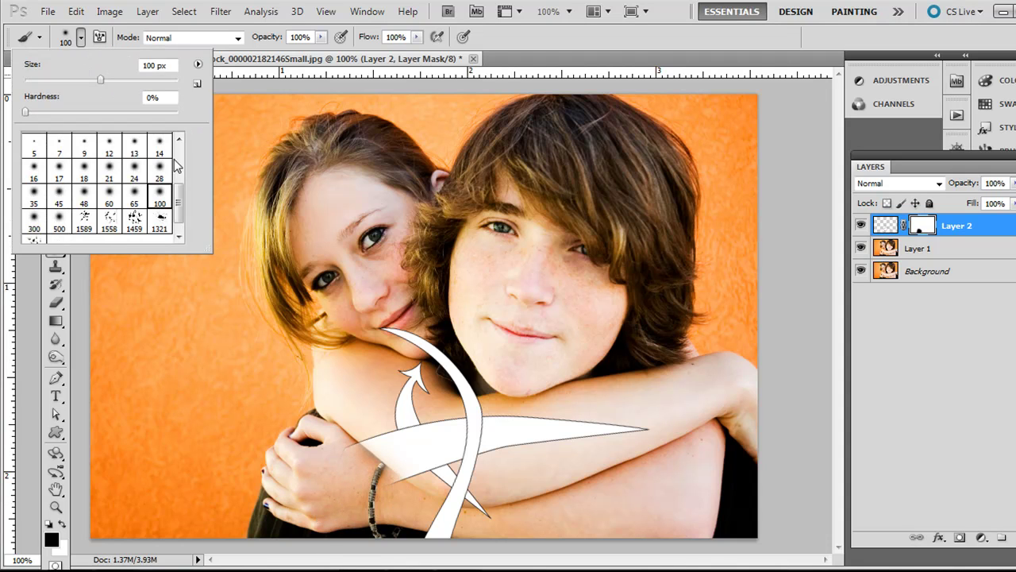
scroll(160, 169, "up", 3)
left_click(109, 193)
left_click(81, 43)
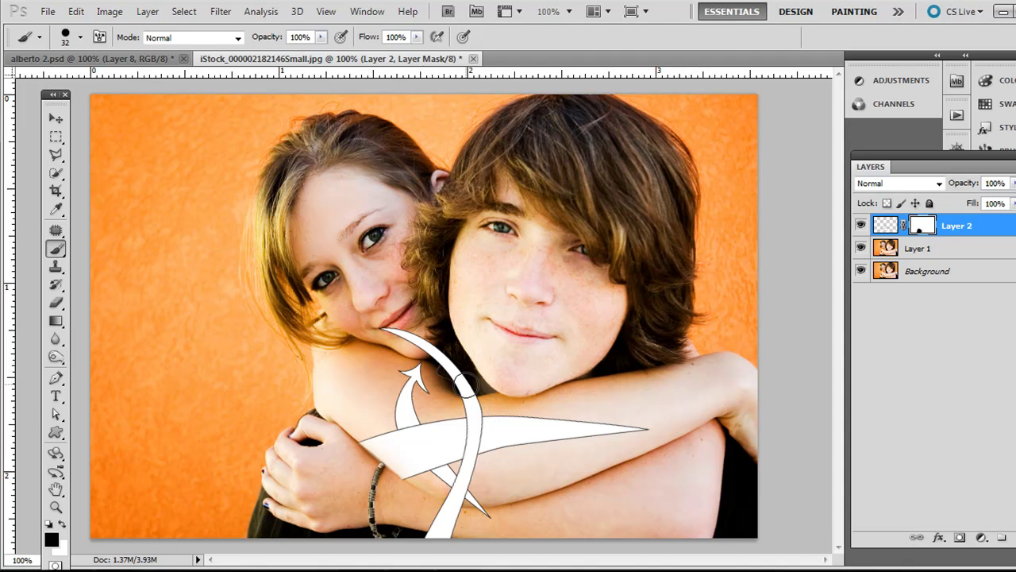
left_click_drag(468, 385, 388, 330)
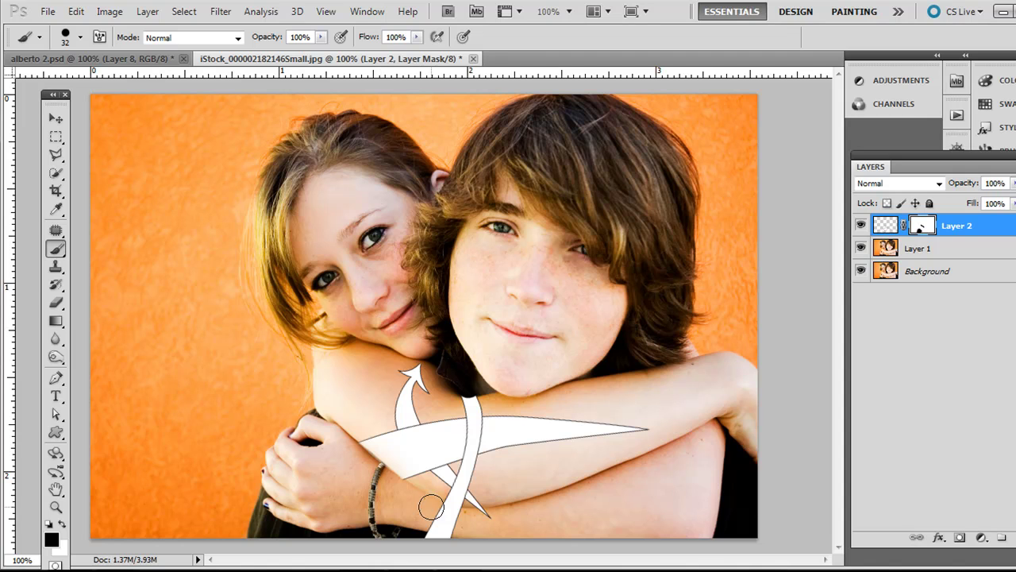
mouse_move(433, 510)
left_mouse_down()
mouse_move(489, 520)
mouse_move(413, 545)
mouse_move(447, 524)
mouse_move(408, 513)
left_mouse_up()
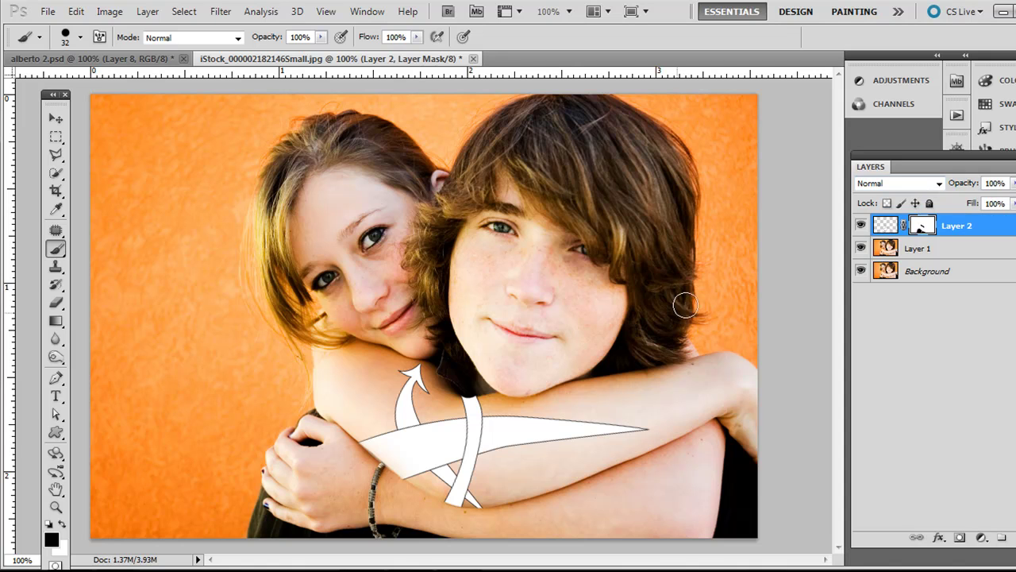
- Set Layer 2's blend mode to Multiply
left_click(917, 183)
left_click(917, 183)
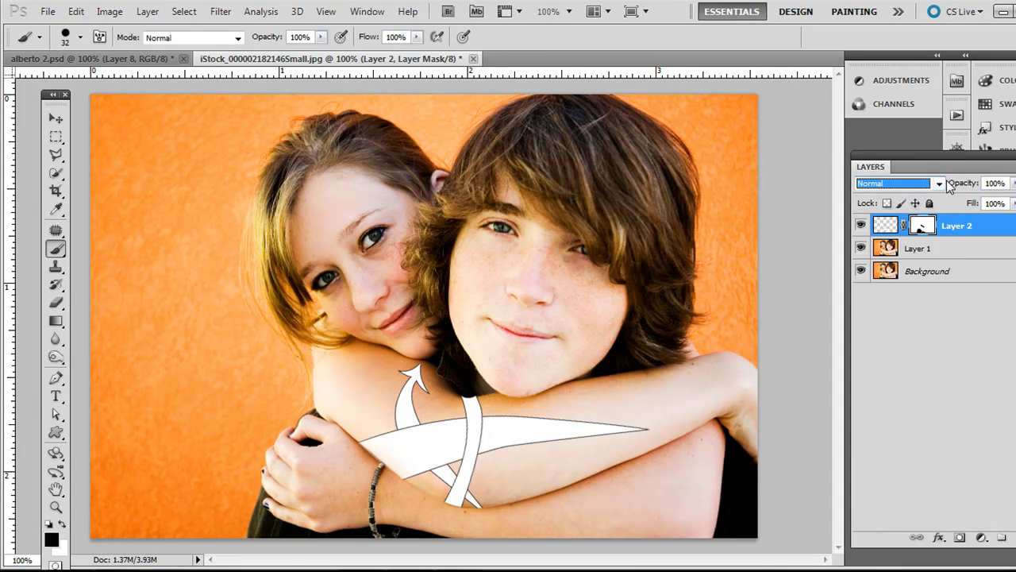
left_click(1013, 184)
mouse_move(982, 205)
left_mouse_down()
mouse_move(972, 206)
mouse_move(983, 204)
left_mouse_up()
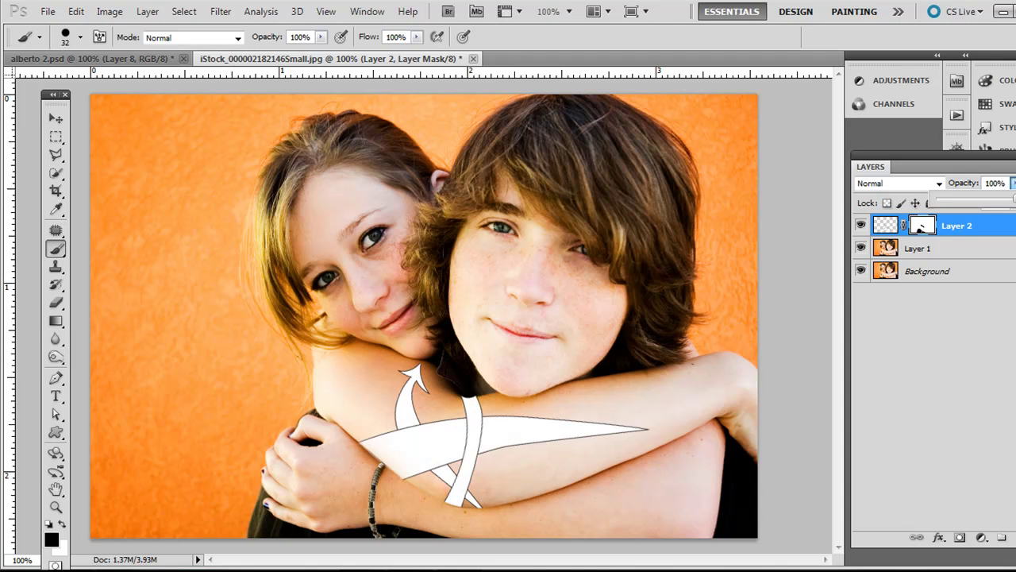
left_click(939, 183)
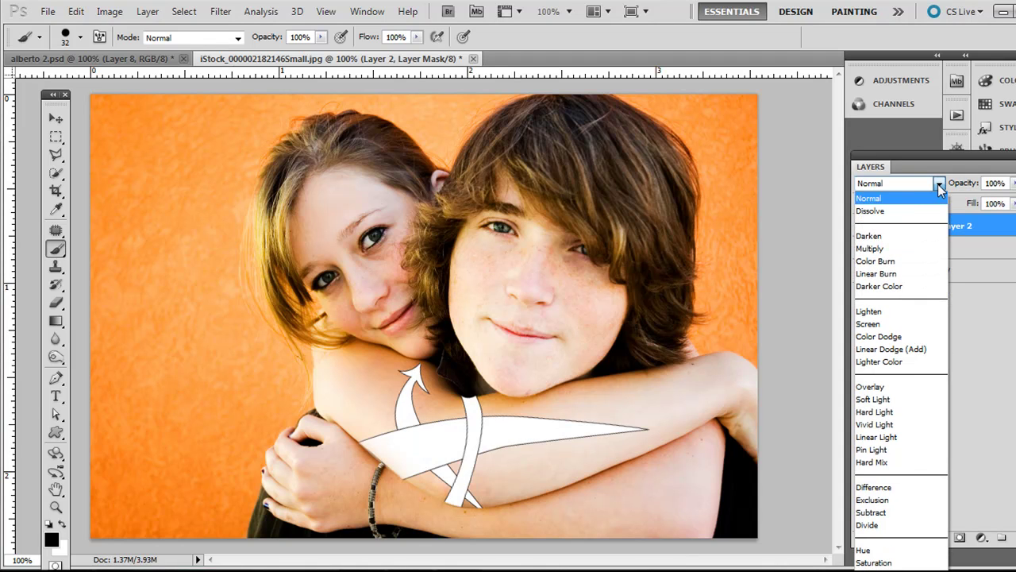
left_click(888, 251)
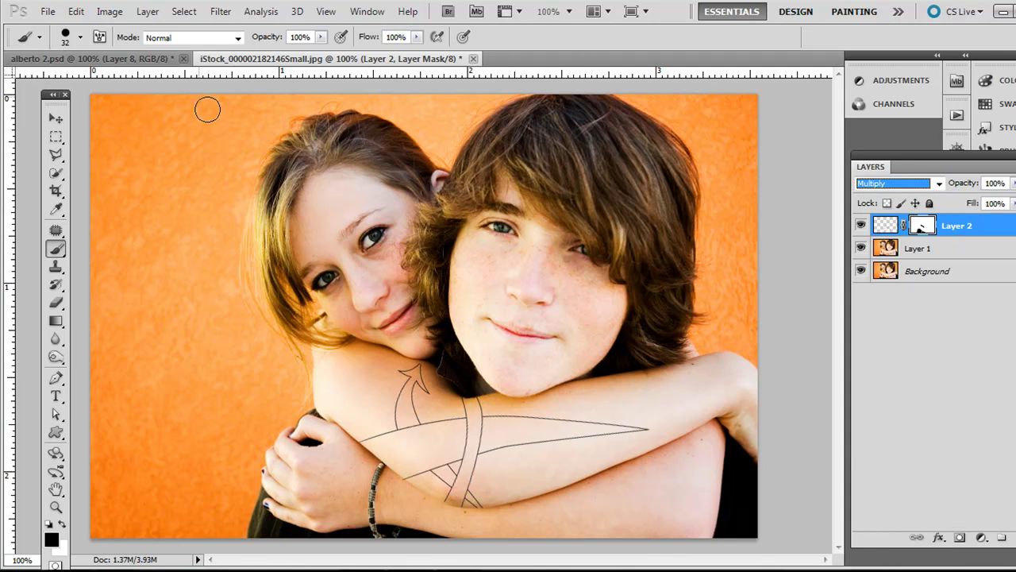
- Compare with alberto 2.psd, and in Illustrator copy the outlined three-arrow artwork above the blue arrow
left_click(147, 59)
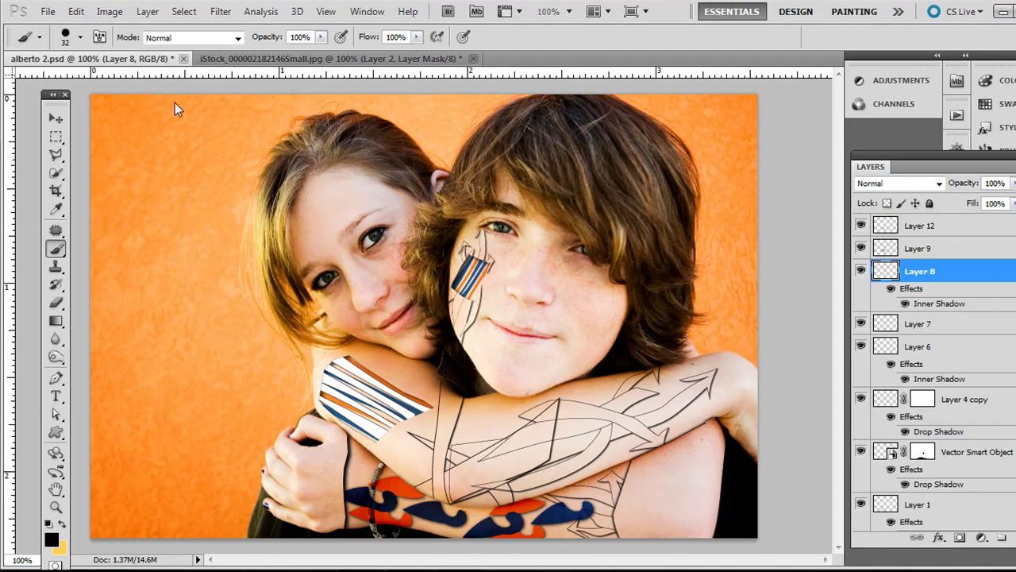
left_click(275, 65)
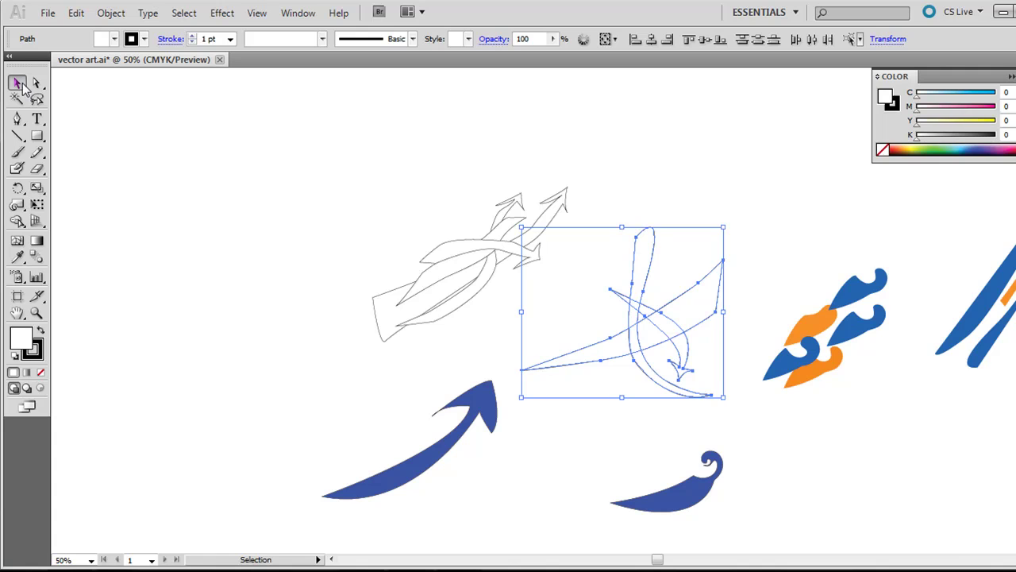
left_click_drag(427, 221, 493, 313)
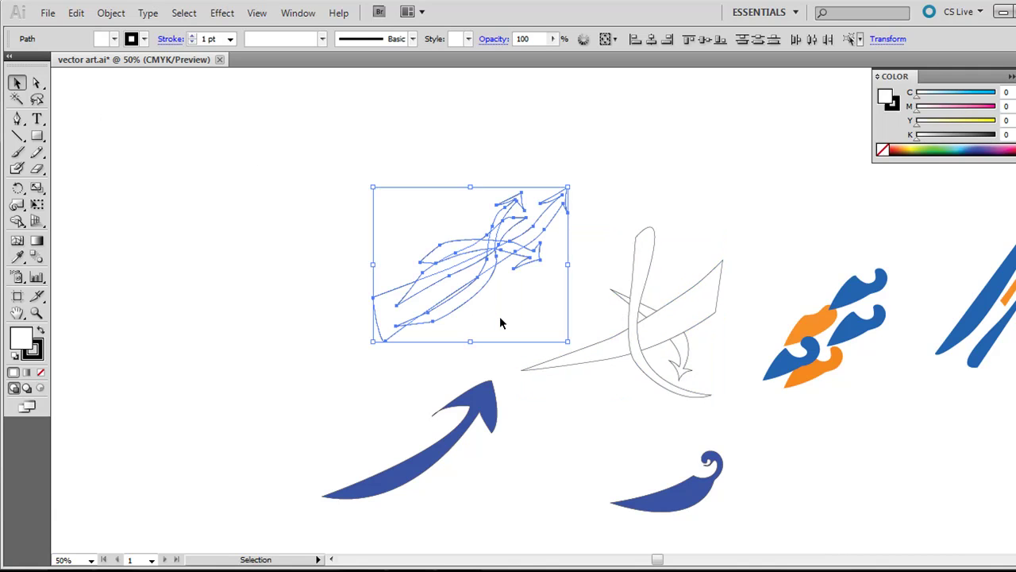
left_click(75, 12)
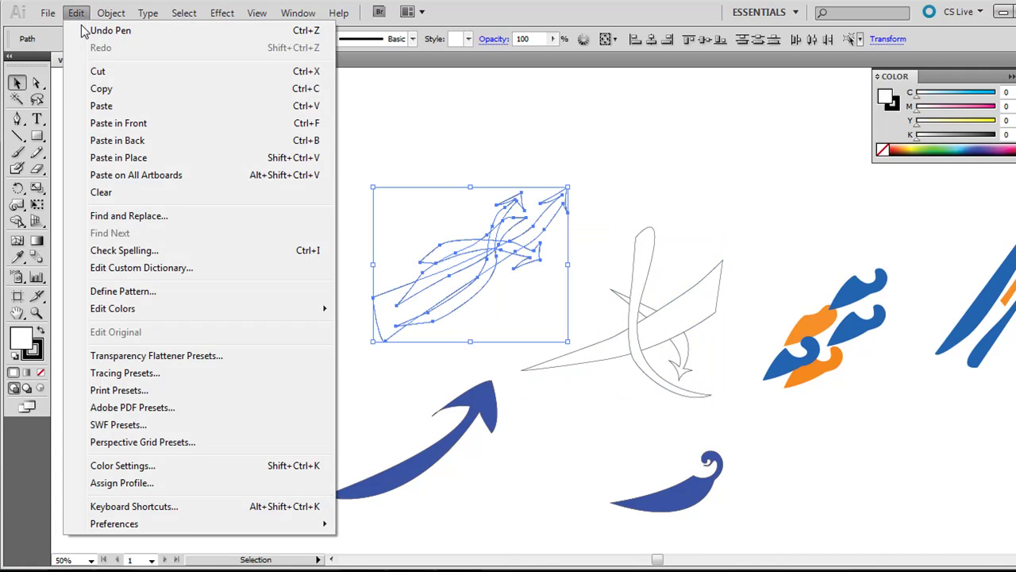
left_click(101, 88)
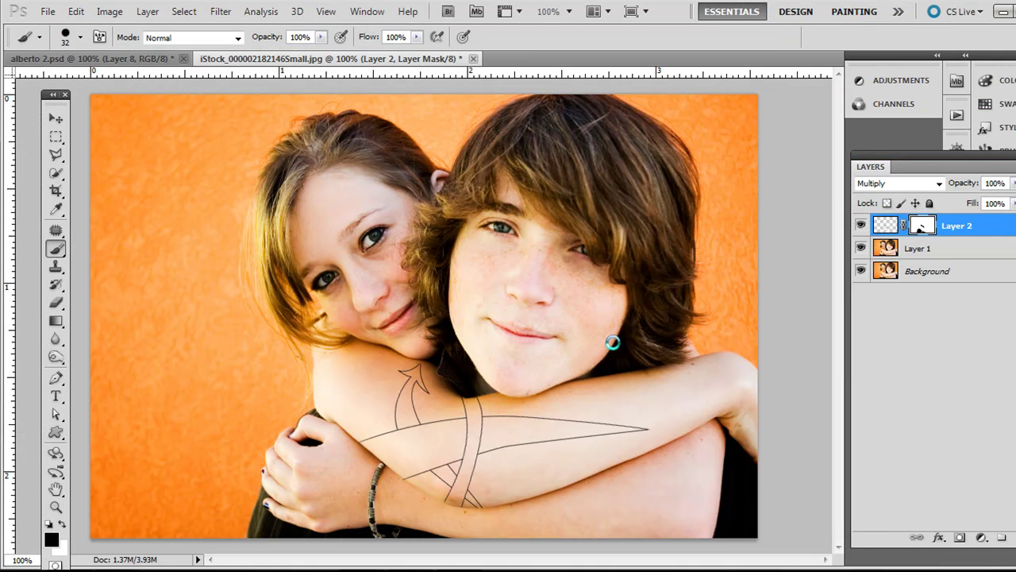
- Paste the copied three-arrow artwork into the couple photo and place it as a new layer
key("ctrl+v")
left_click(452, 187)
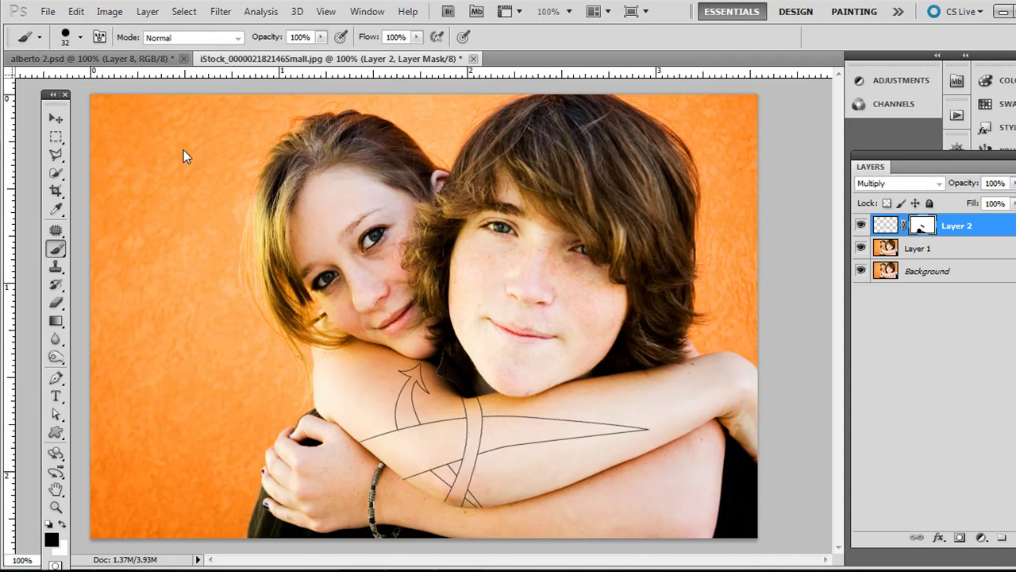
key("ctrl+minus")
key("ctrl+minus")
key("ctrl+minus")
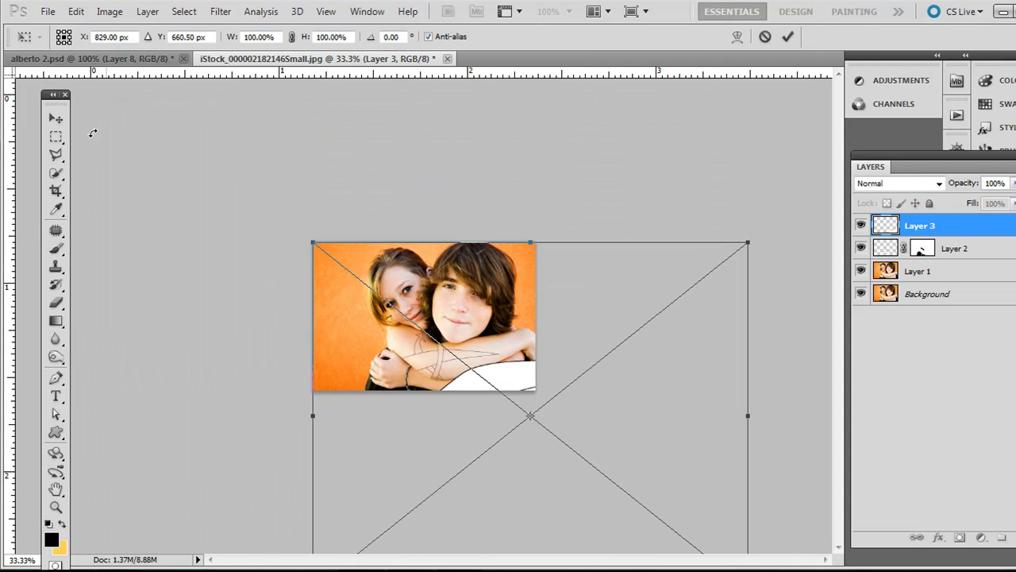
left_click(56, 118)
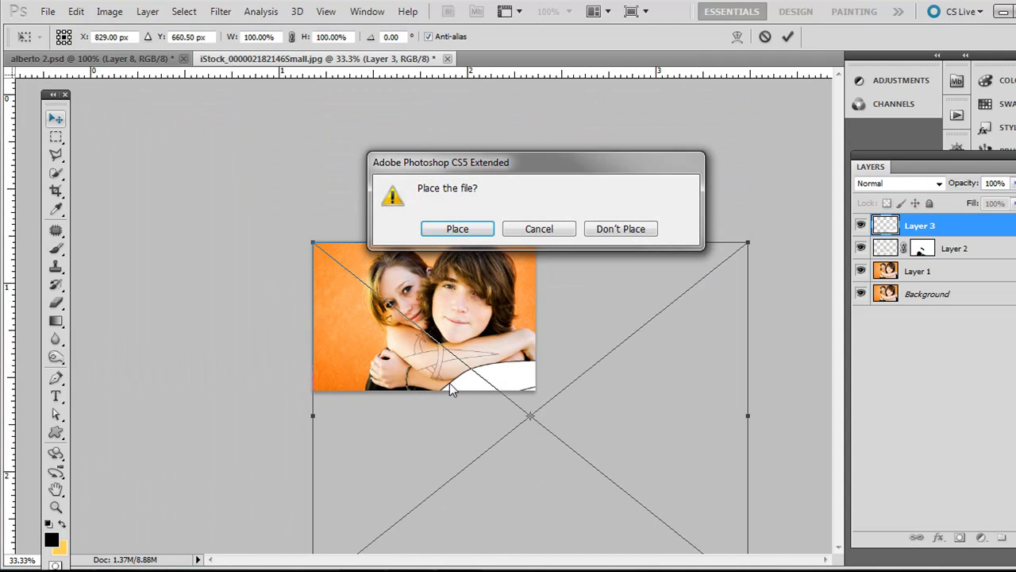
left_click(457, 228)
- Shrink the arrow artwork to about 18.7% width and 20.6% height, rotate it about 16° and position it over the upper forearm
left_click_drag(377, 246, 367, 225)
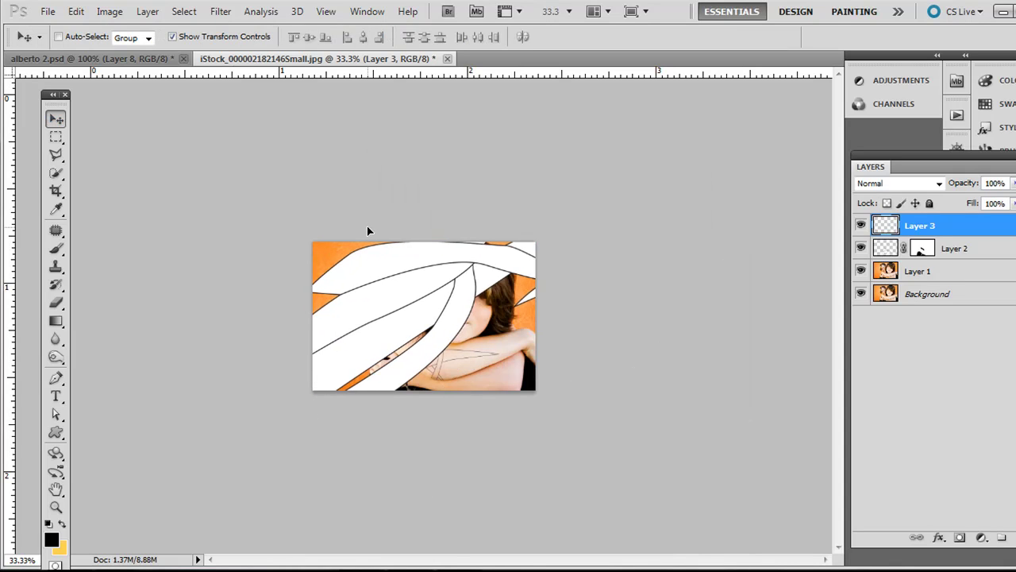
left_click_drag(201, 124, 463, 336)
left_click_drag(489, 377, 461, 361)
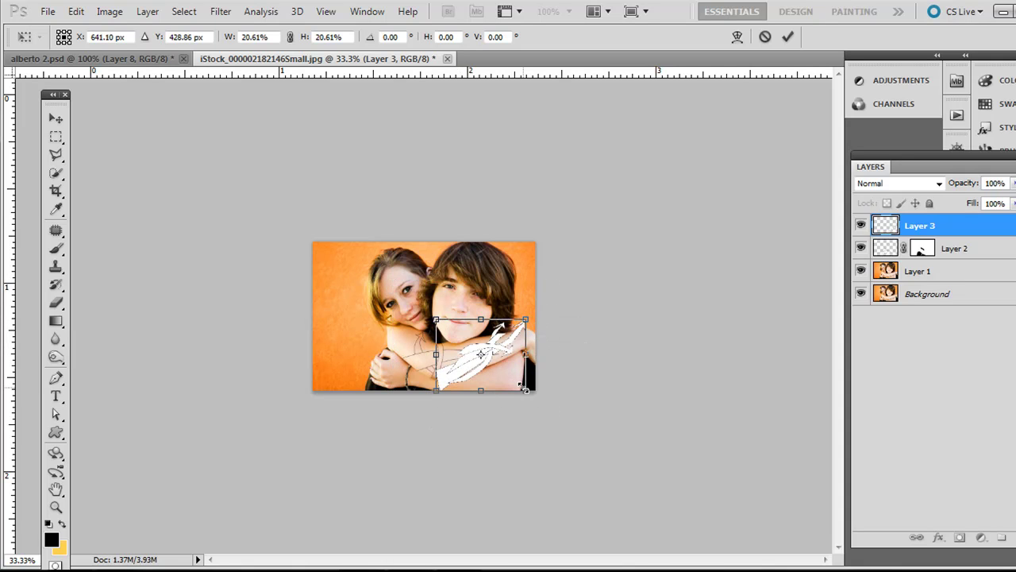
left_click_drag(535, 397, 513, 397)
left_click_drag(506, 361, 507, 369)
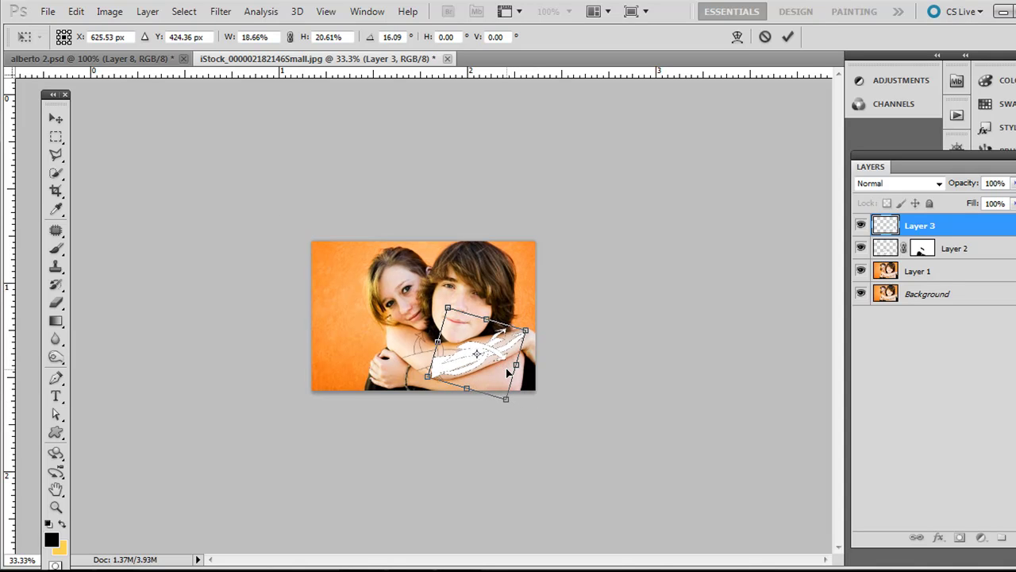
- Apply the transform and nudge the arrow artwork left and down so it follows the forearm
key("ctrl+plus")
key("ctrl+plus")
key("Return")
key("shift+Left")
key("shift+Left")
key("shift+Down")
key("shift+Down")
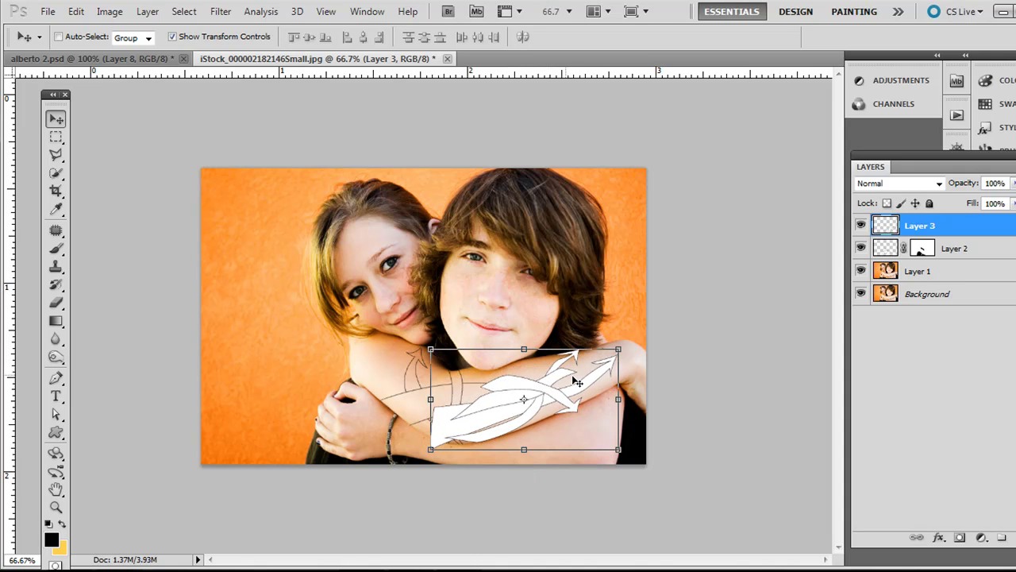
- Add a layer mask to Layer 3 and paint out the artwork beyond the forearm's lower edge with the 32 px black brush
left_click(959, 539)
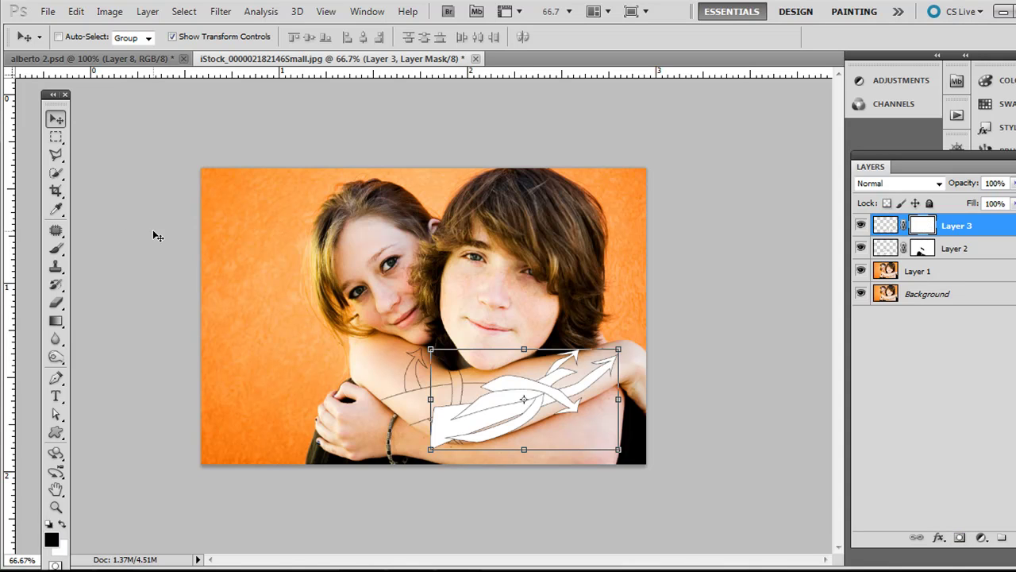
left_click(58, 249)
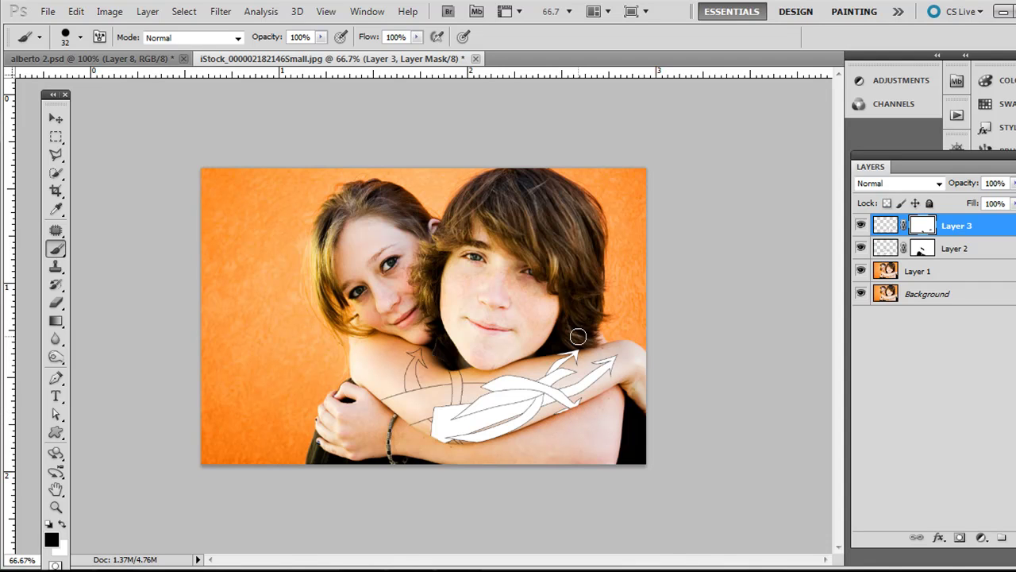
- Set Layer 3's blend mode to Multiply
left_click(937, 183)
left_click(937, 183)
left_click(913, 249)
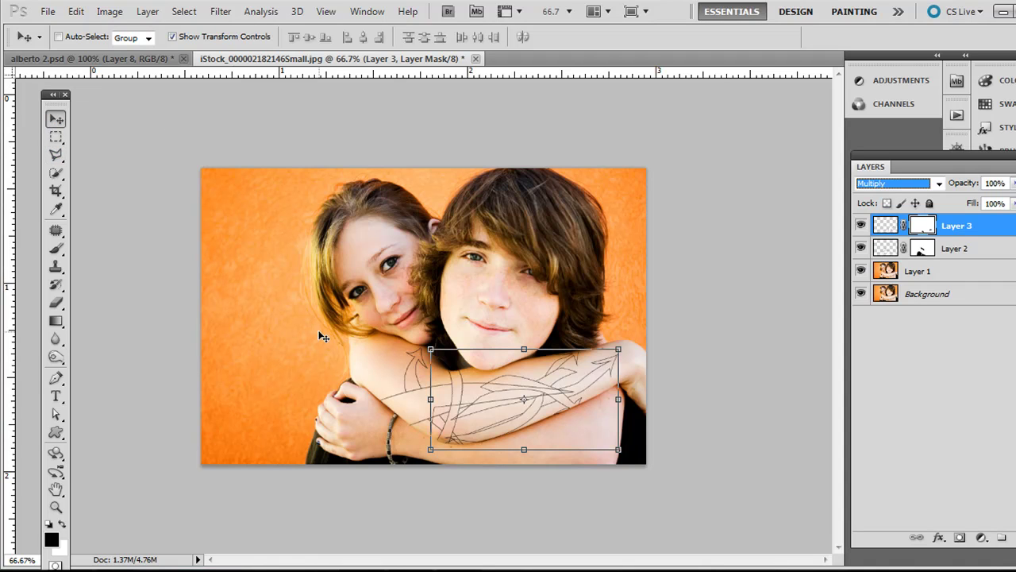
- Compare with alberto 2.psd, and copy the back of the hand beside the bracelet from Layer 1 to a new layer with the Polygonal Lasso
key("ctrl+plus")
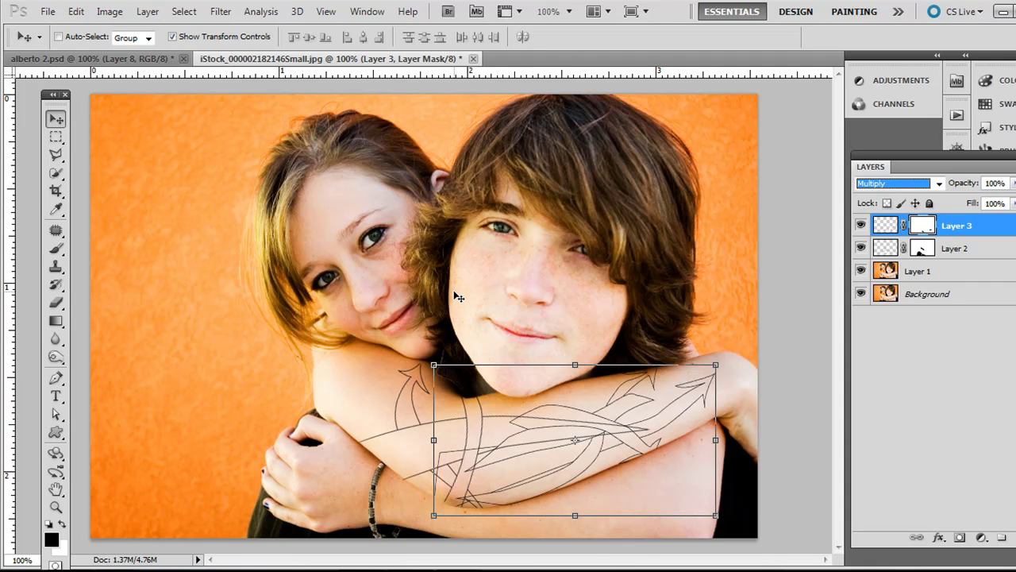
left_click(56, 156)
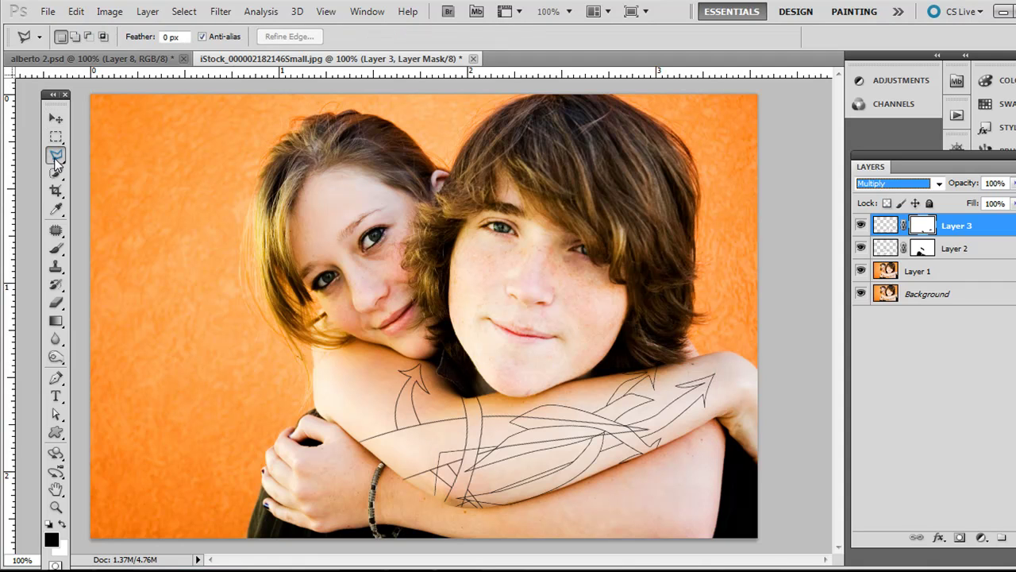
left_click(121, 60)
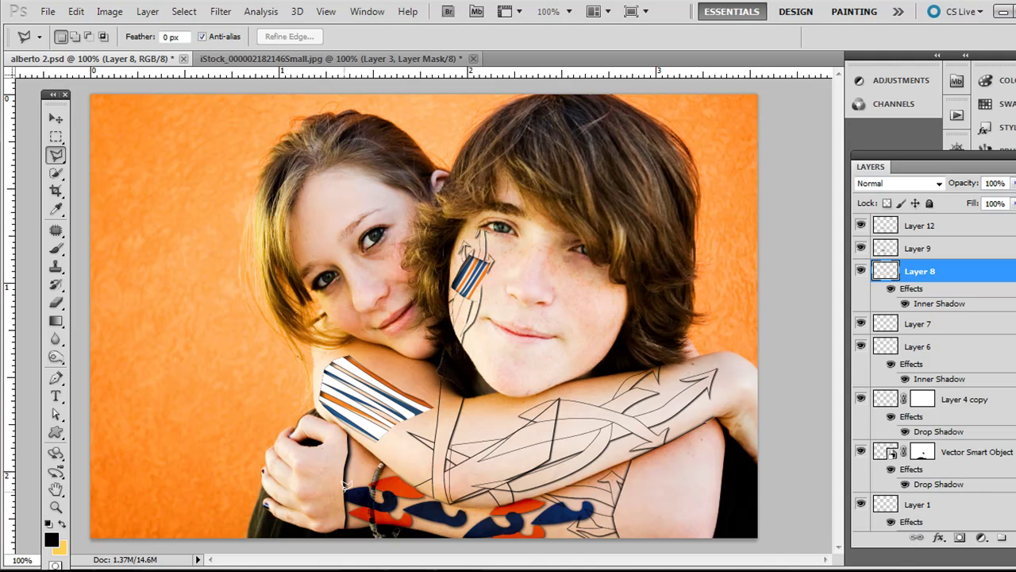
left_click(322, 63)
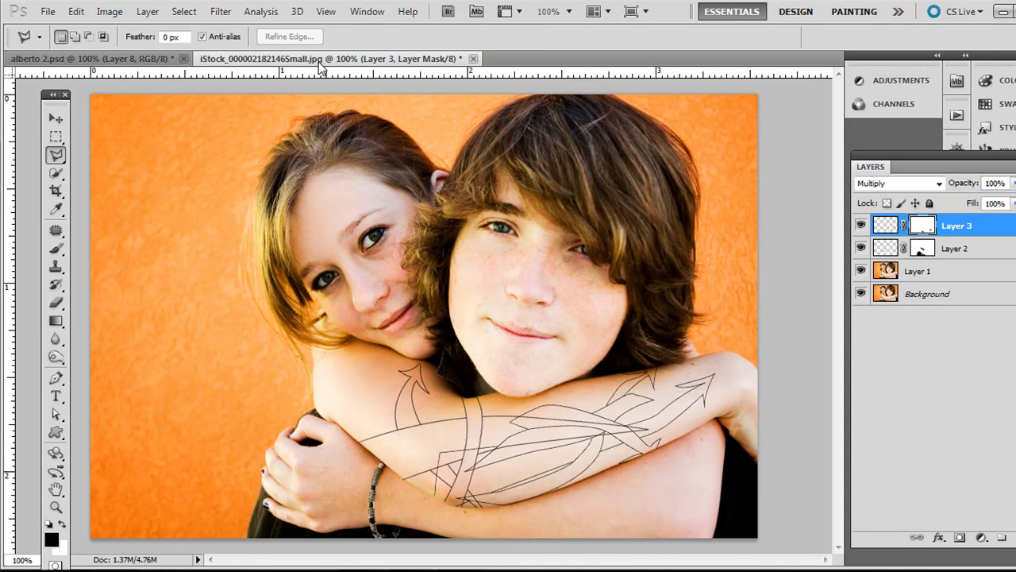
left_click(914, 274)
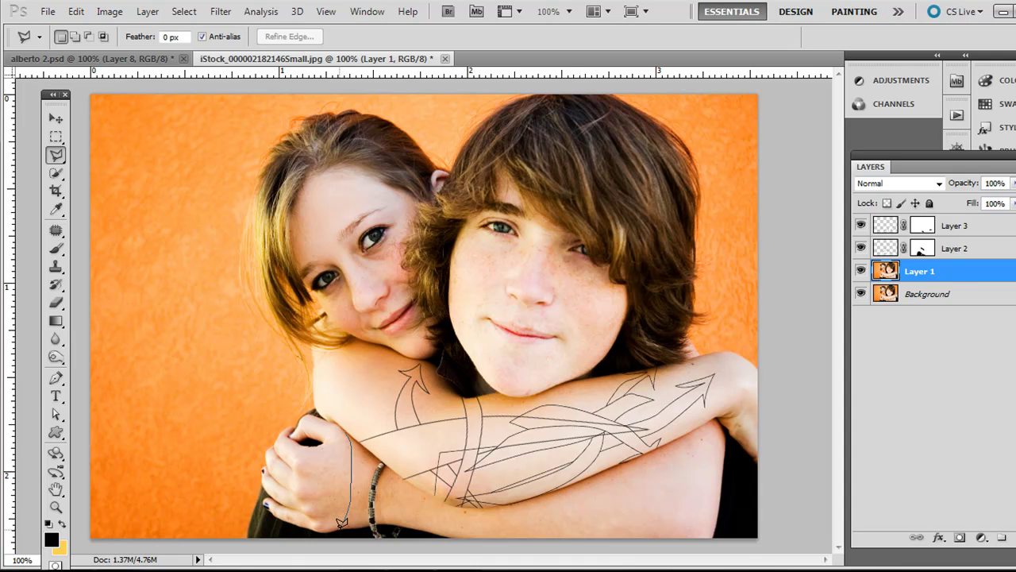
mouse_move(328, 525)
left_mouse_down()
mouse_move(322, 489)
mouse_move(334, 422)
mouse_move(337, 432)
left_mouse_up()
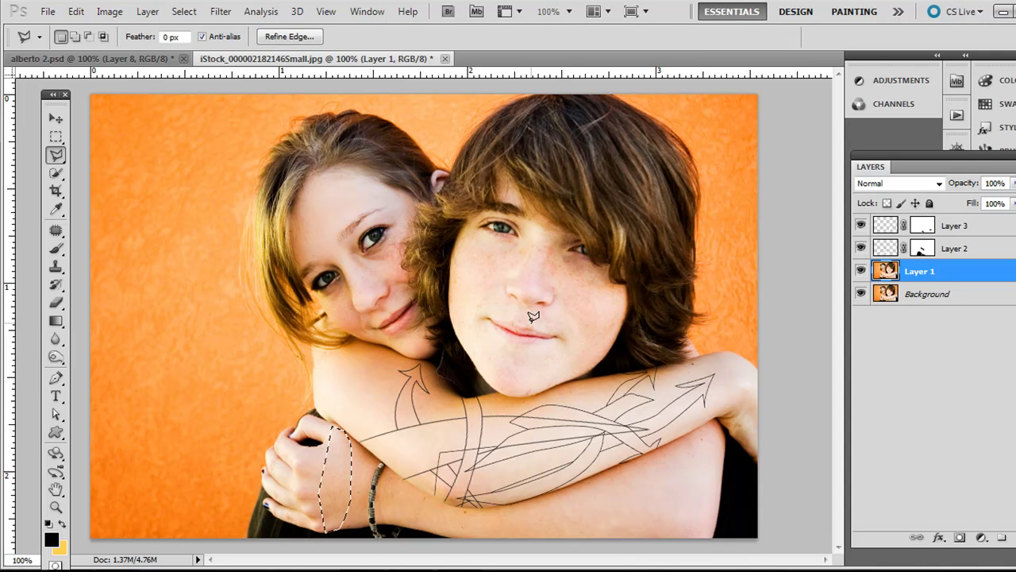
key("ctrl+j")
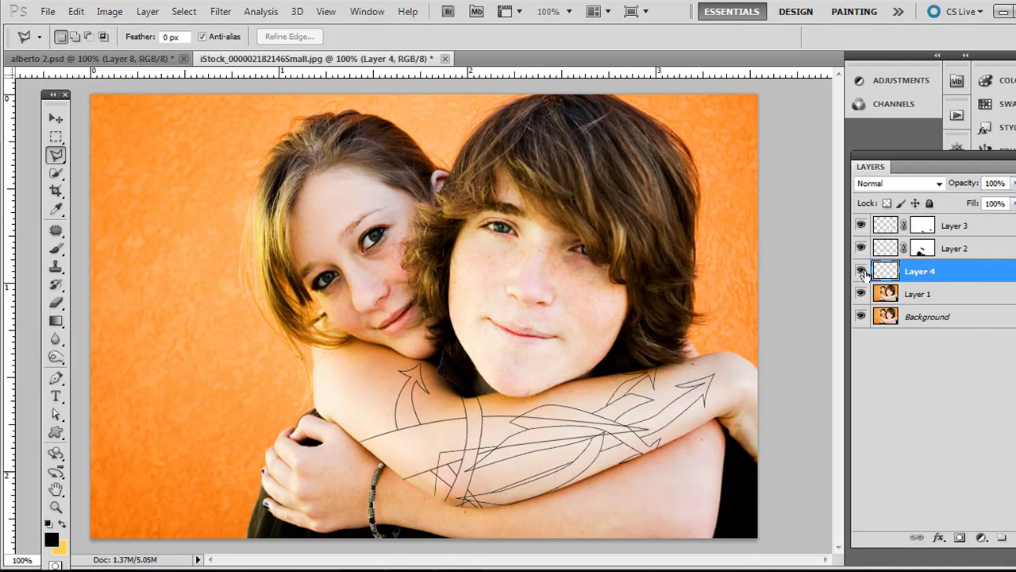
- Isolate Layer 4 to inspect the copied hand piece, and restore the visibility of all the other layers
left_click(862, 271, "alt")
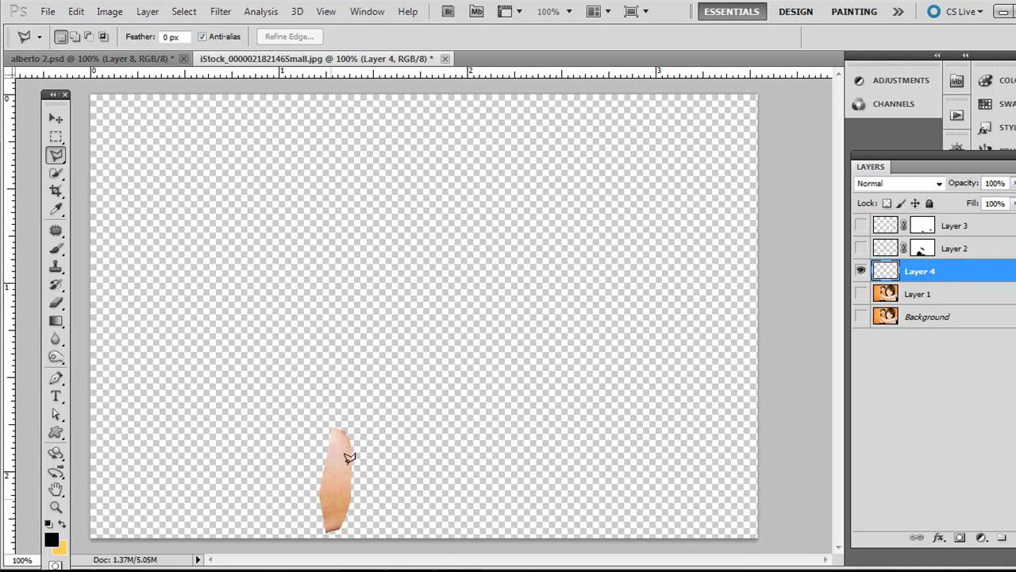
left_click(861, 273, "alt")
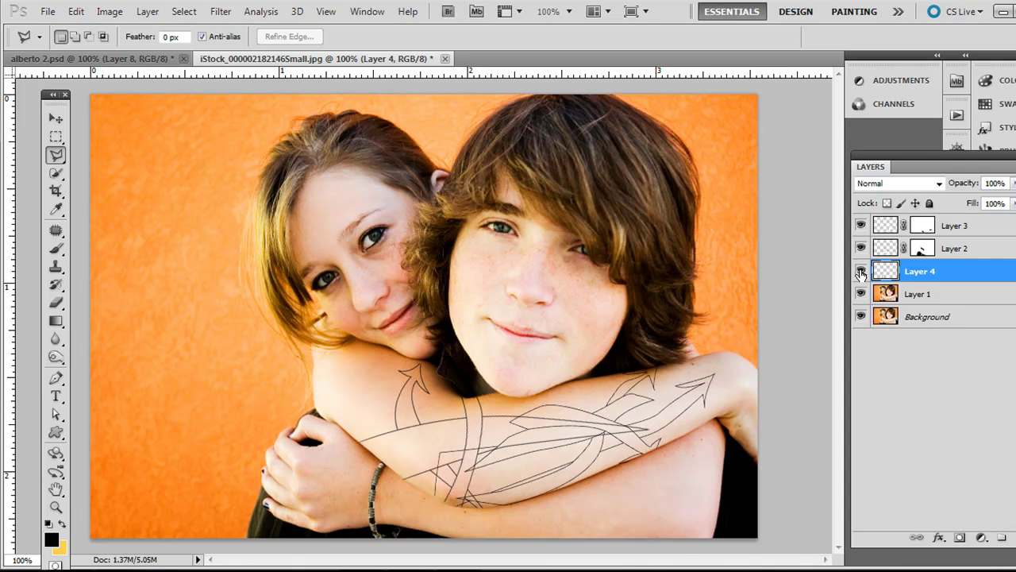
left_click(861, 272, "alt")
left_click(861, 273, "alt")
left_click(861, 272, "alt")
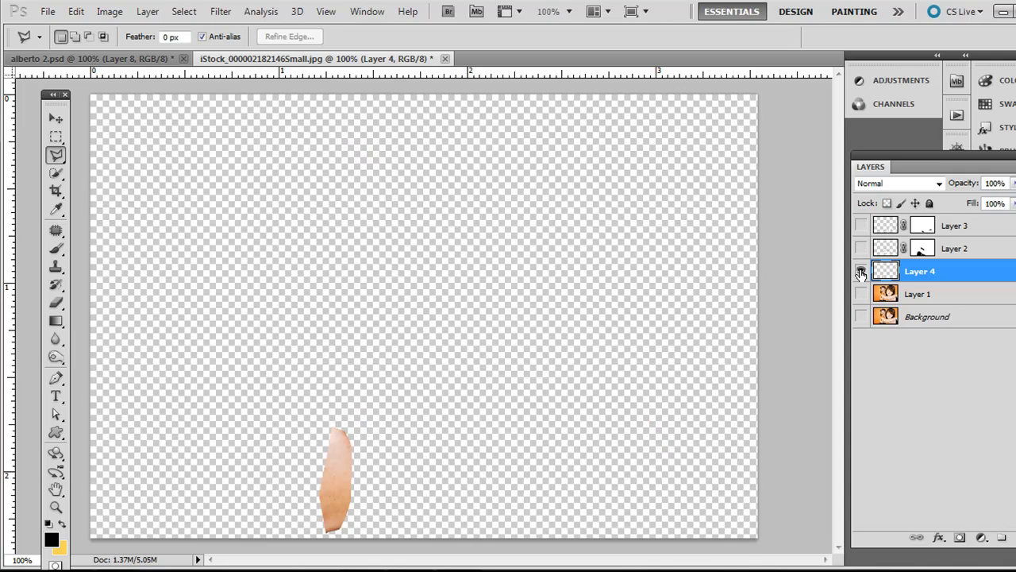
left_click(861, 273, "alt")
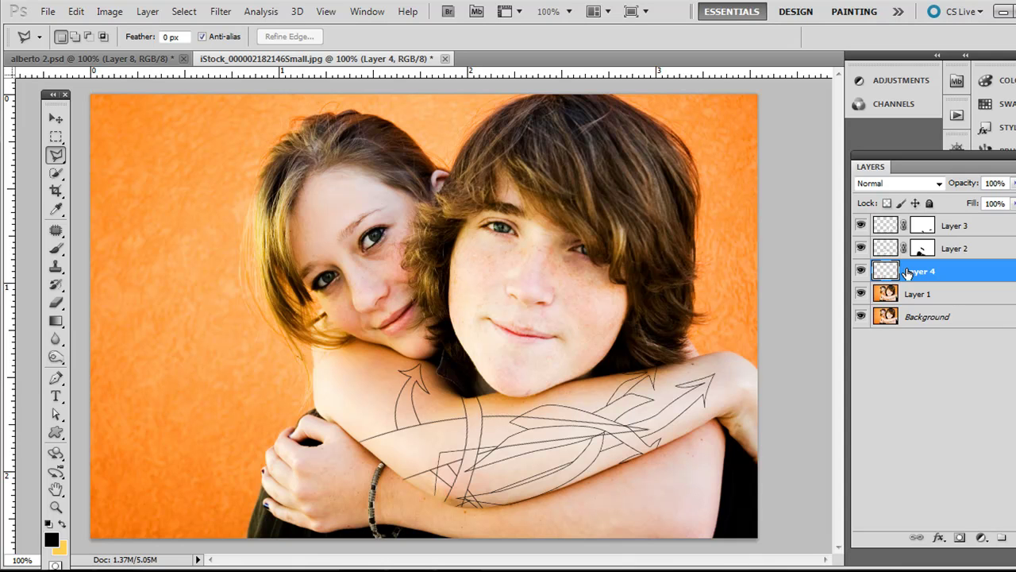
- Add a drop shadow to Layer 4 with Normal blend mode, 137° angle, 6 px distance and 5 px size
left_click(147, 12)
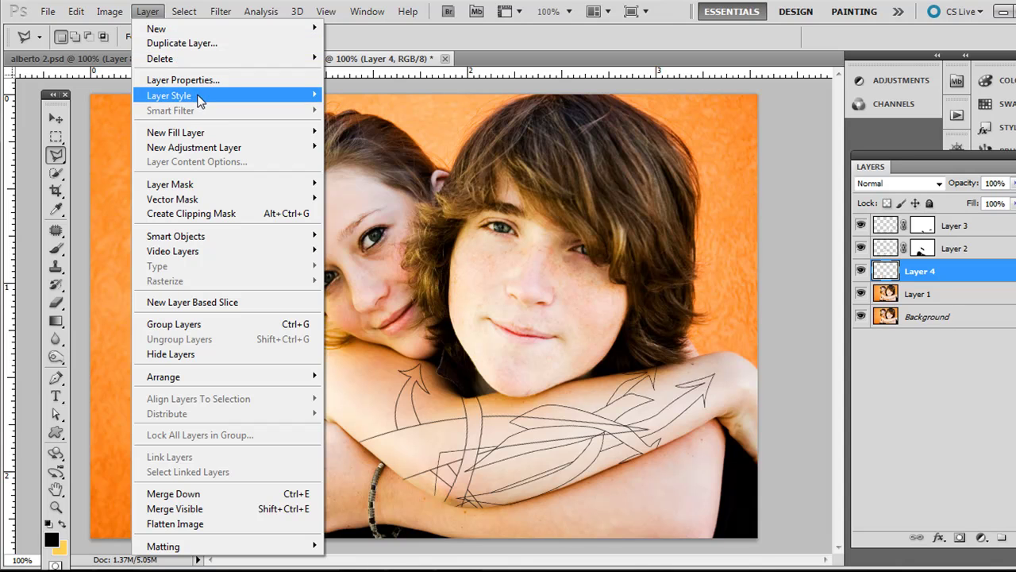
mouse_move(201, 96)
left_click(359, 117)
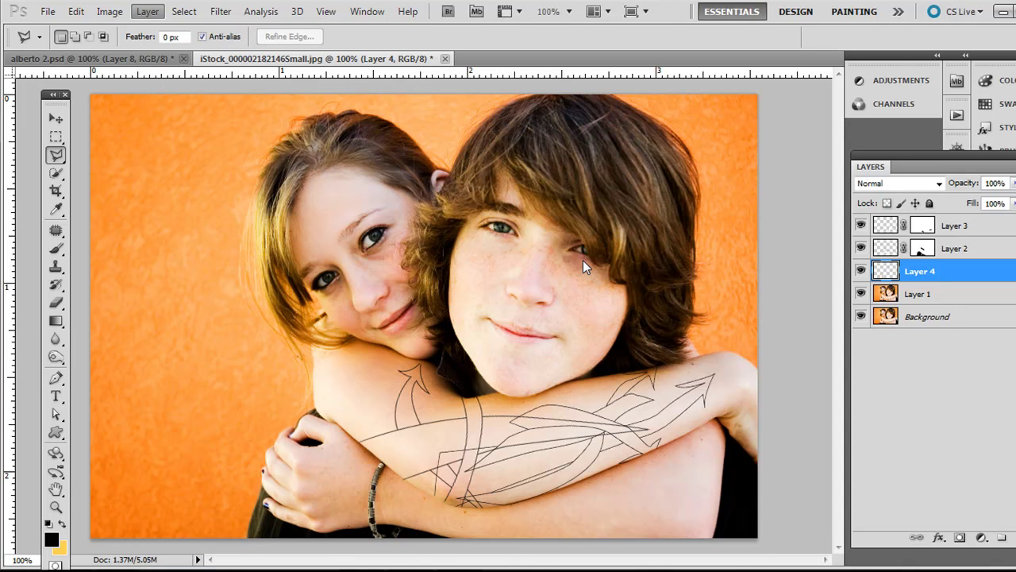
left_click_drag(528, 236, 801, 103)
left_click(766, 154)
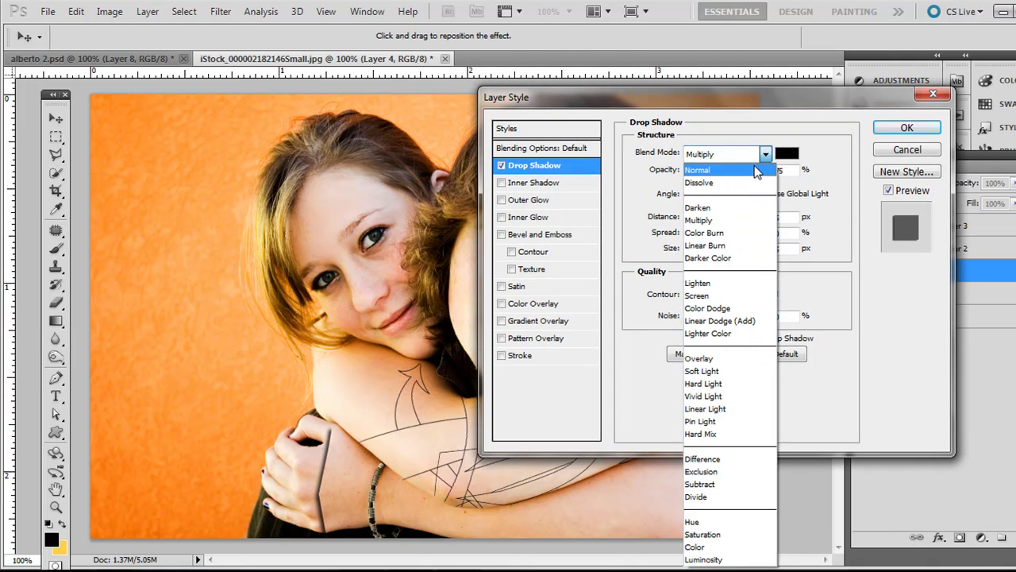
left_click(756, 170)
left_click(696, 199)
left_click_drag(695, 198, 693, 194)
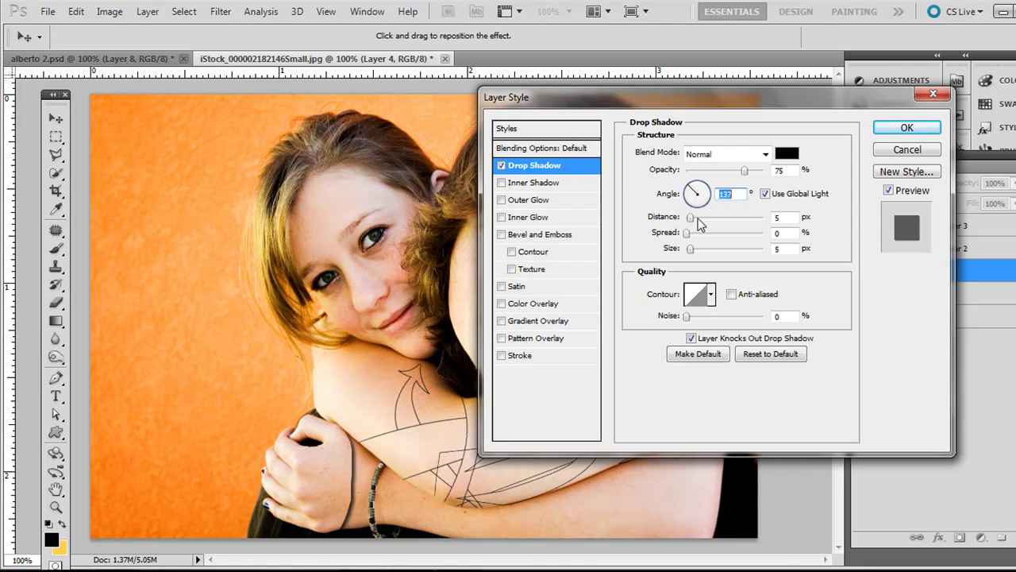
left_click_drag(691, 218, 741, 219)
left_click_drag(743, 226, 694, 253)
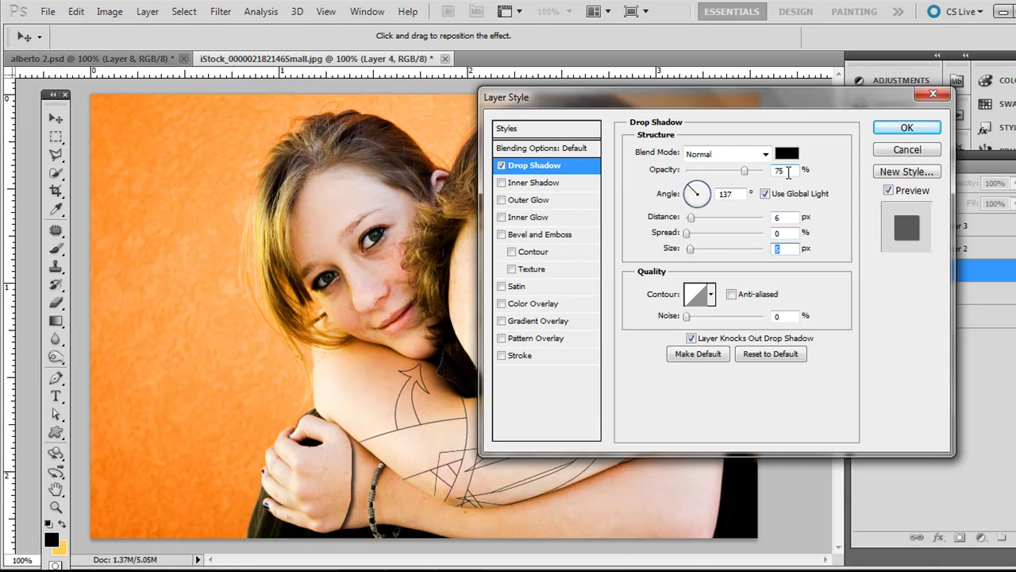
left_click(901, 131)
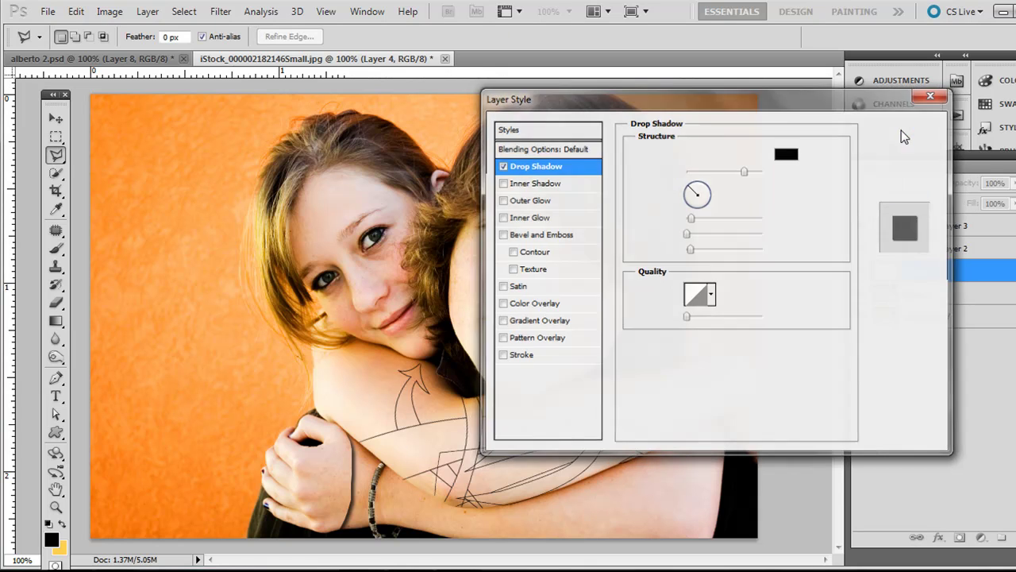
- Outline the boy's bare shoulder below the forearm on Layer 1 with the Polygonal Lasso and copy it to a new layer
left_click(921, 326)
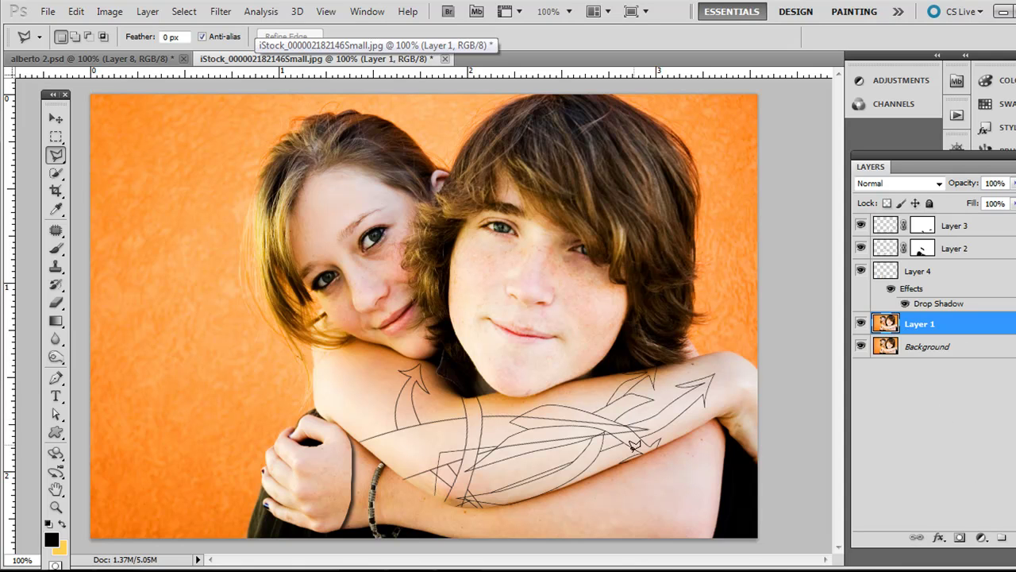
mouse_move(640, 450)
left_mouse_down()
mouse_move(617, 544)
mouse_move(692, 540)
mouse_move(715, 533)
mouse_move(718, 519)
mouse_move(724, 428)
left_mouse_up()
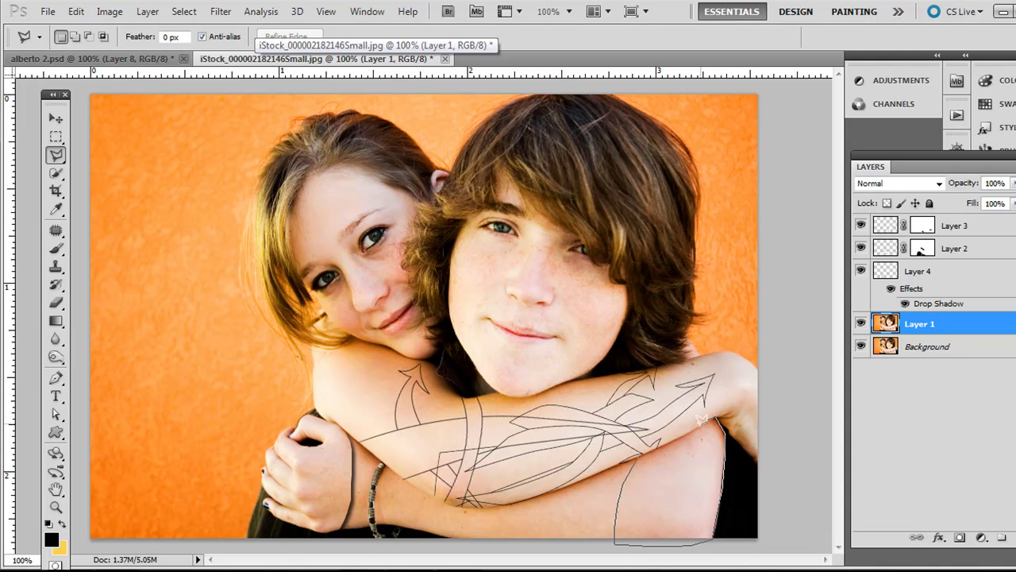
left_click_drag(674, 434, 640, 456)
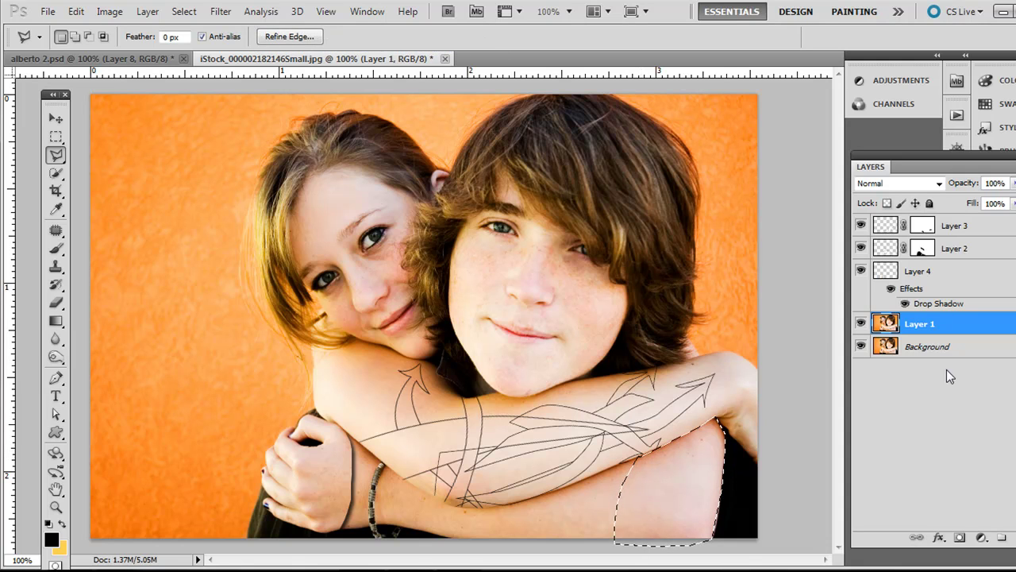
key("ctrl+j")
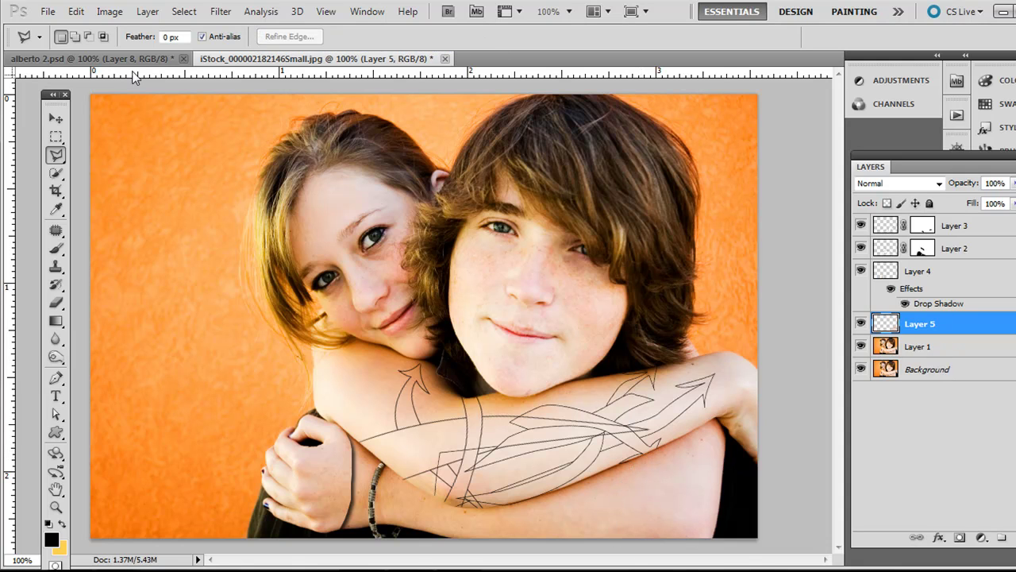
- Try a drop shadow at a 123° angle and an inner shadow on Layer 5
left_click(109, 13)
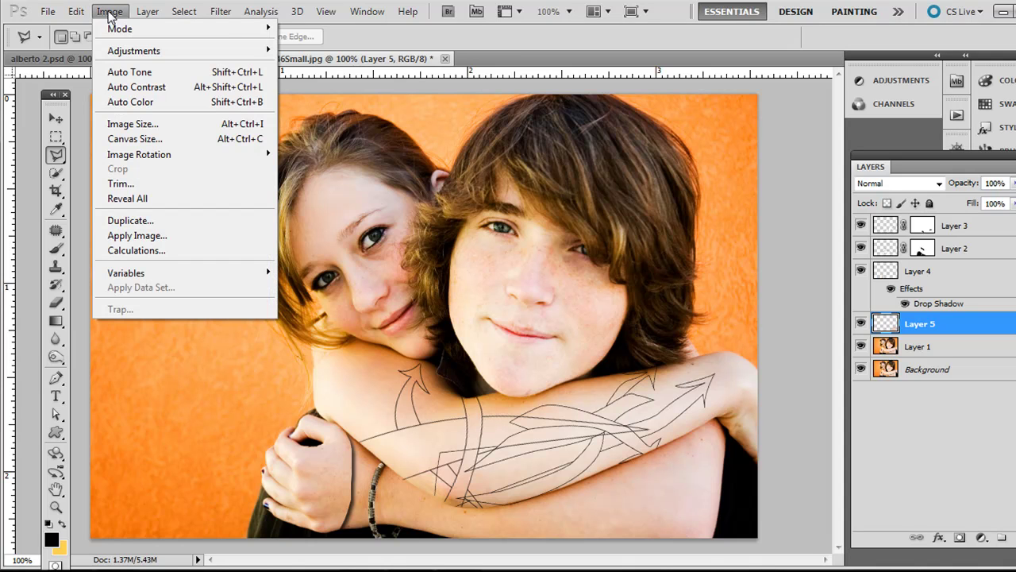
mouse_move(147, 11)
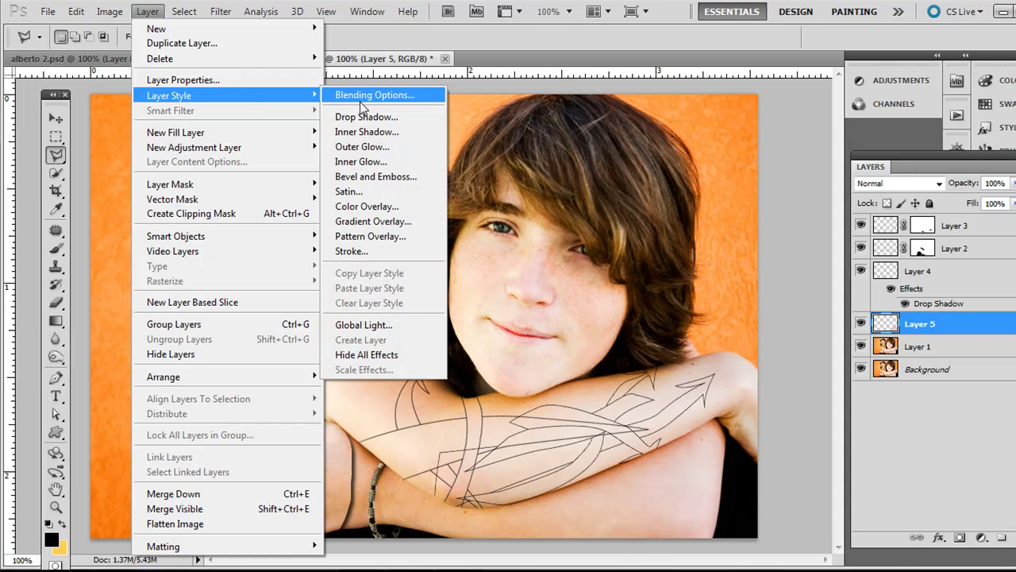
left_click(361, 117)
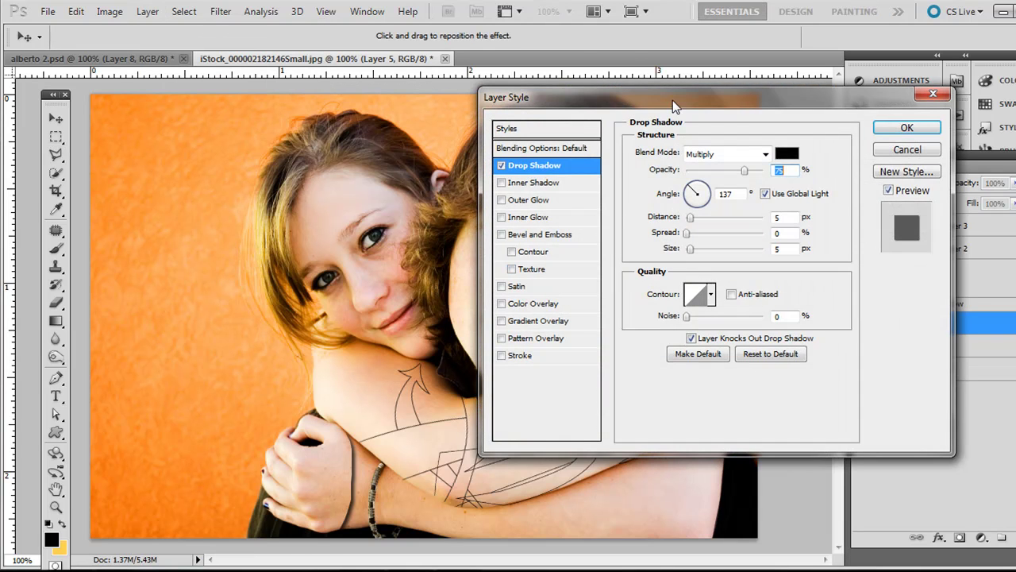
left_click_drag(672, 100, 647, 58)
mouse_move(676, 144)
left_mouse_down()
mouse_move(696, 148)
mouse_move(685, 132)
mouse_move(663, 131)
left_mouse_up()
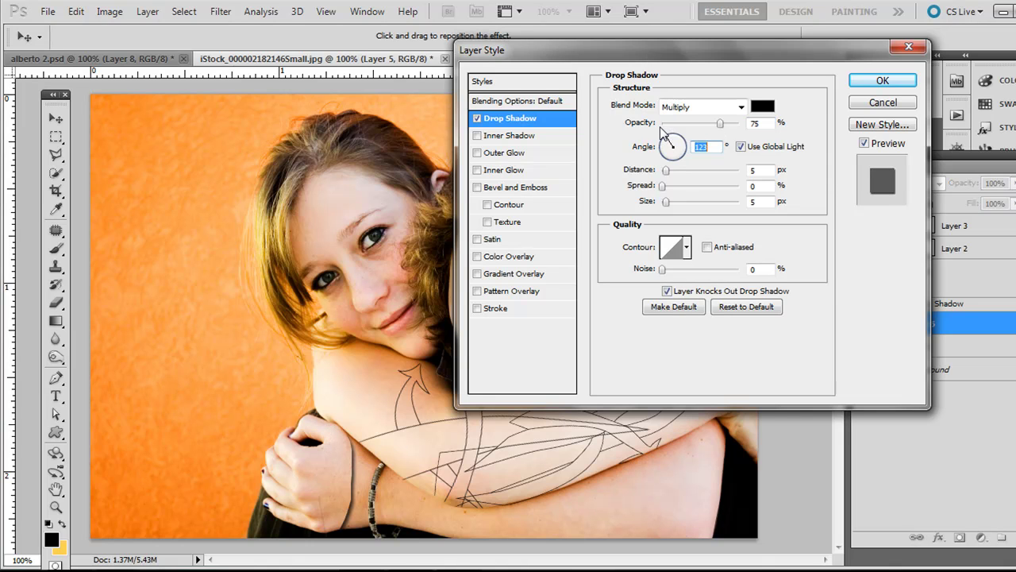
left_click(477, 118)
left_click(497, 136)
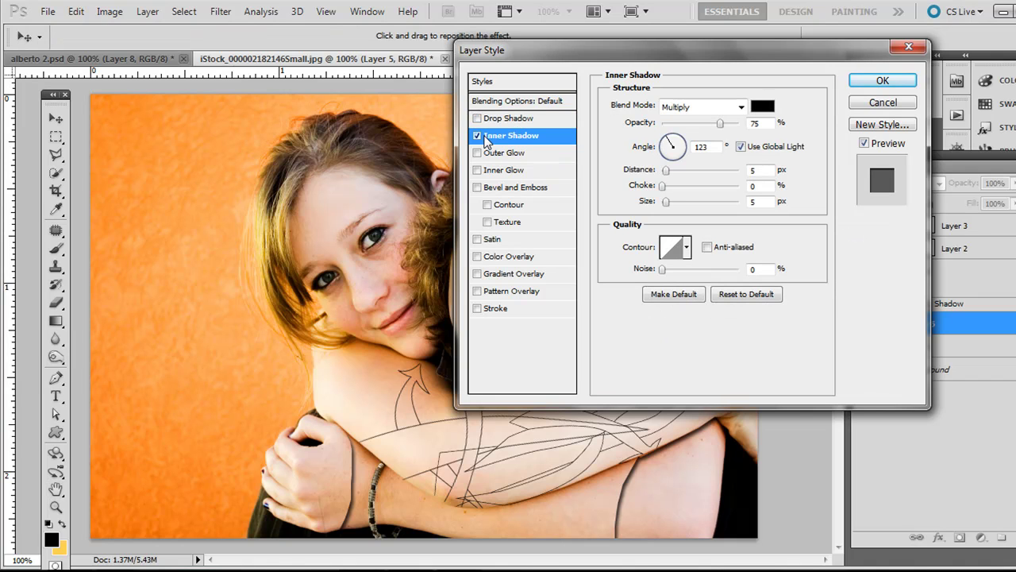
left_click(477, 136)
- Give Layer 5 a black outer glow with Normal blend mode
left_click(479, 153)
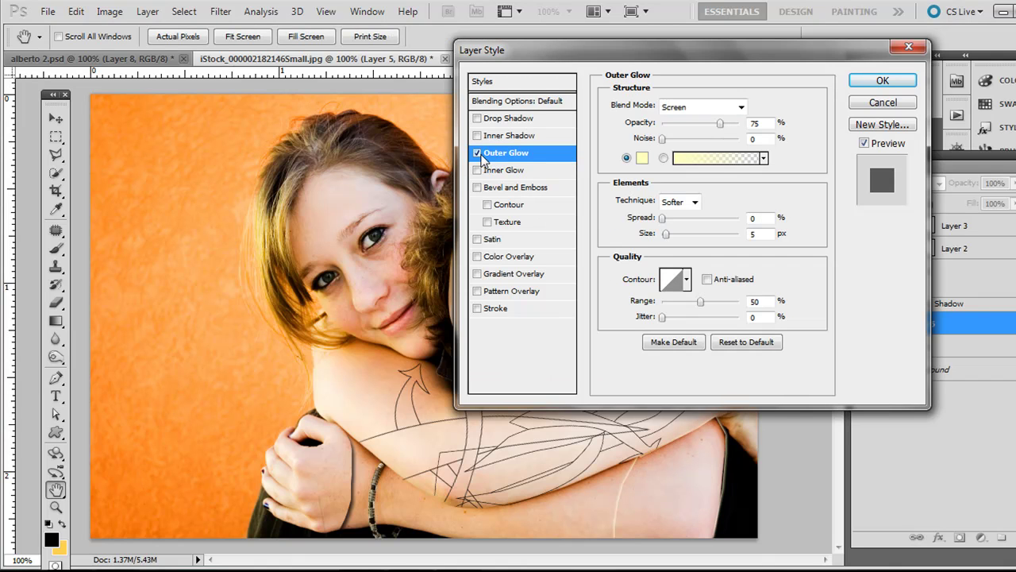
left_click(640, 160)
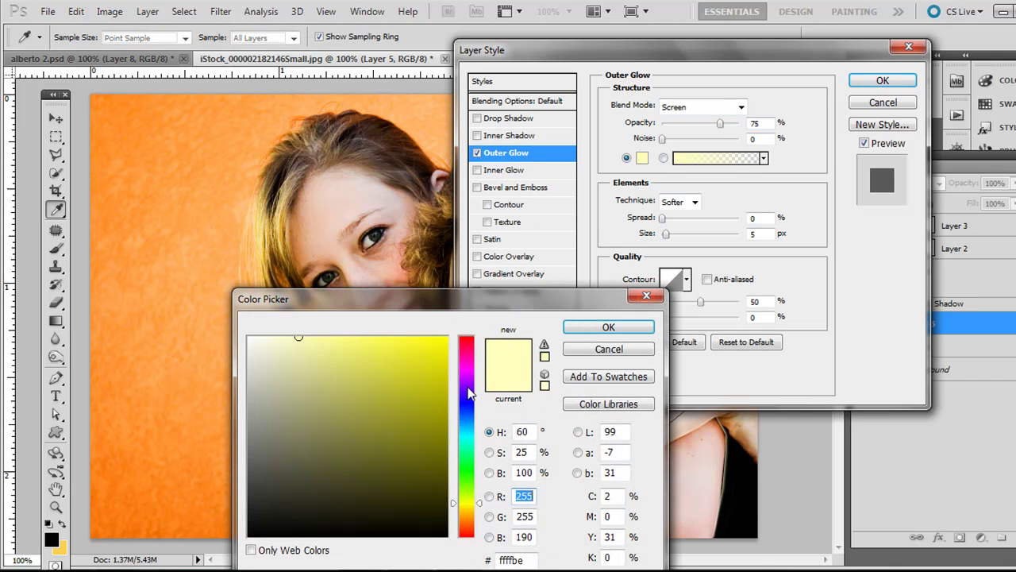
left_click(466, 401)
left_click_drag(412, 420, 249, 534)
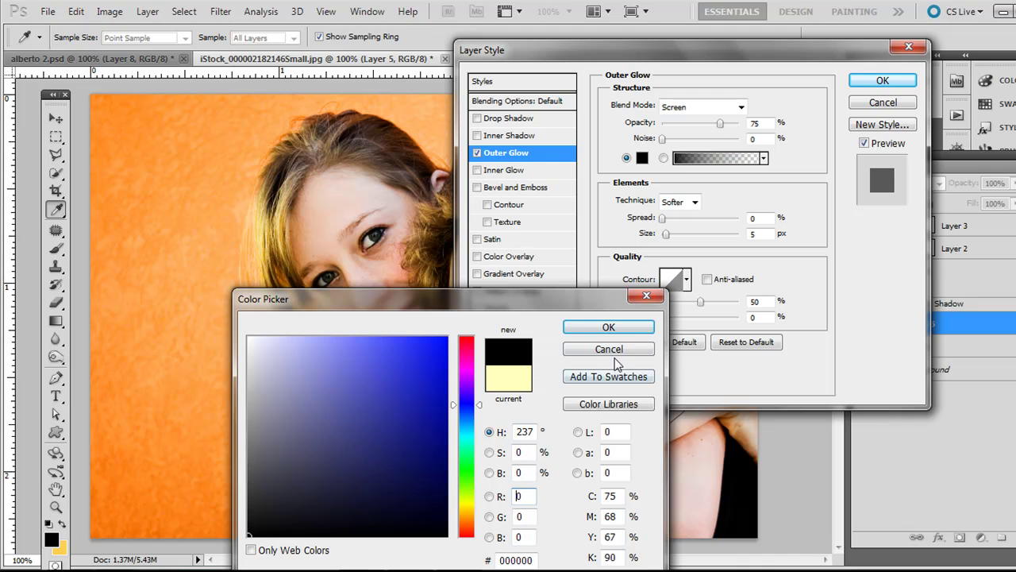
left_click(632, 328)
left_click(717, 108)
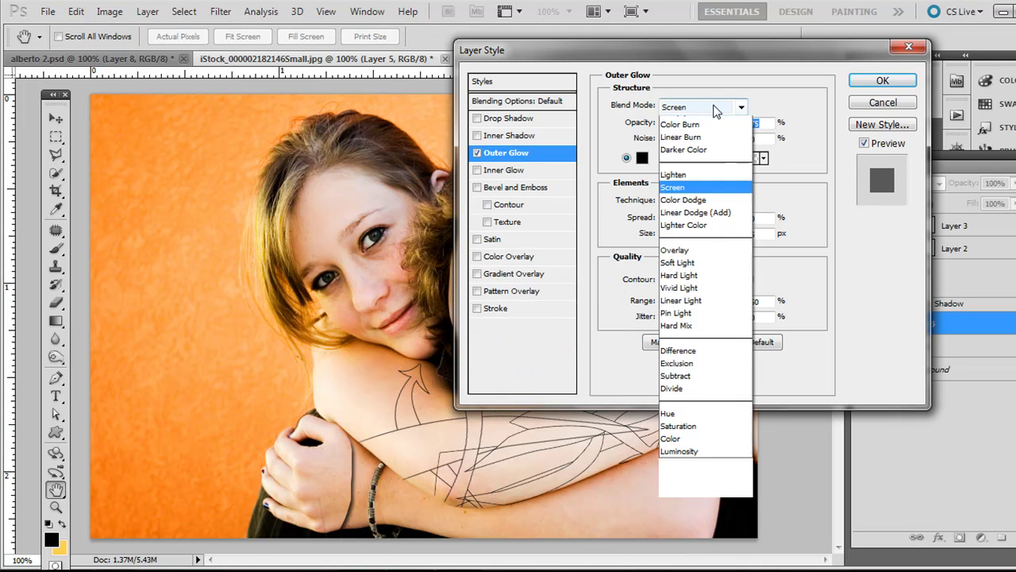
left_click(704, 120)
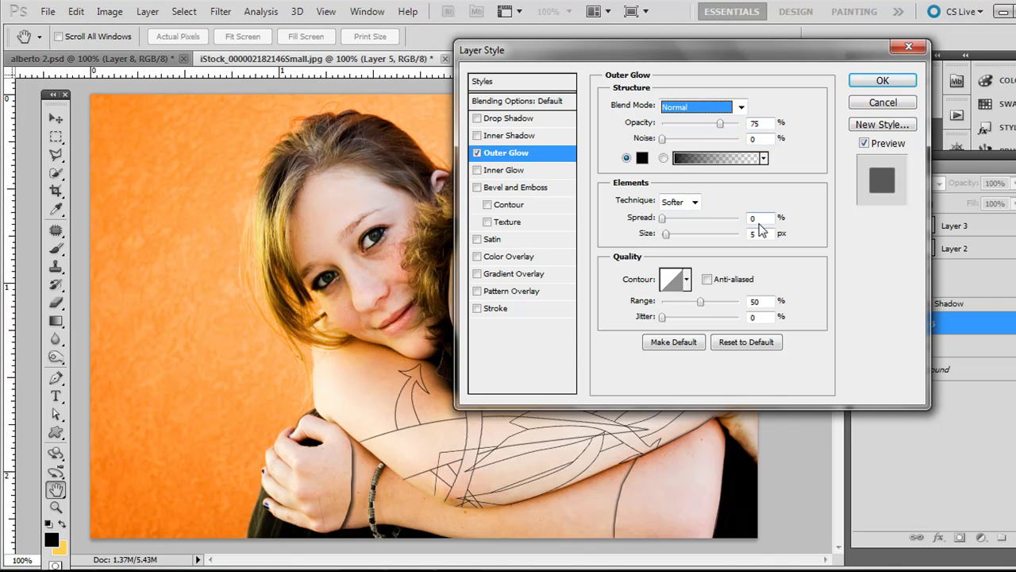
left_click(873, 79)
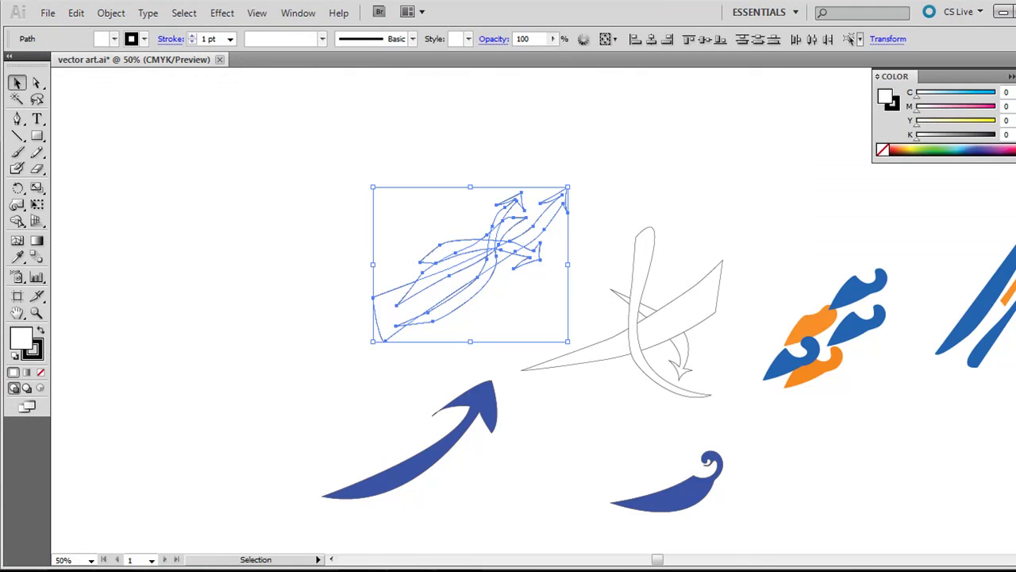
- Copy the group of five blue and orange curled shapes from vector art.ai in Illustrator and paste it into the Photoshop photo as pixels
left_click_drag(768, 260, 860, 398)
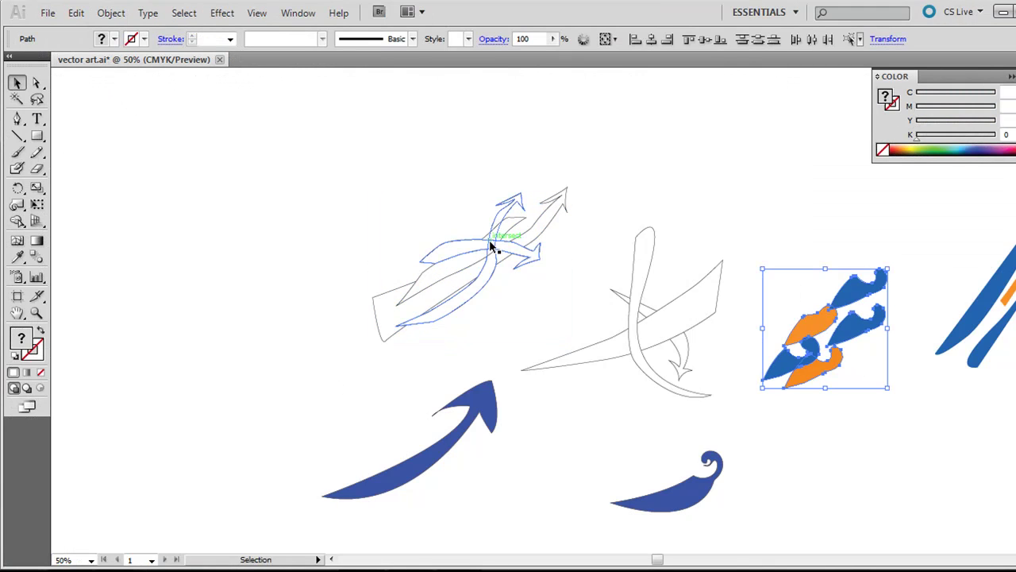
mouse_move(362, 567)
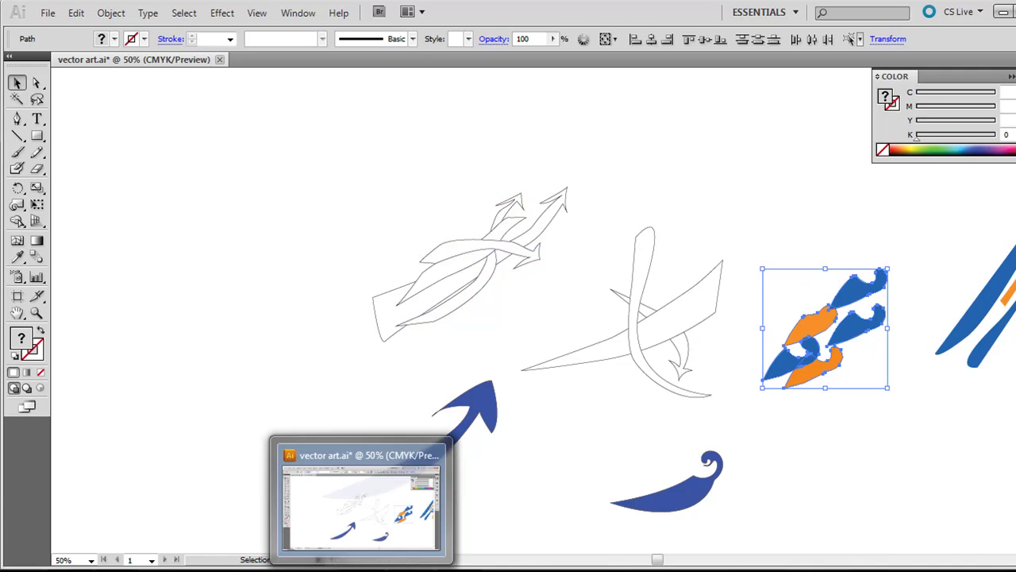
key("alt+Tab")
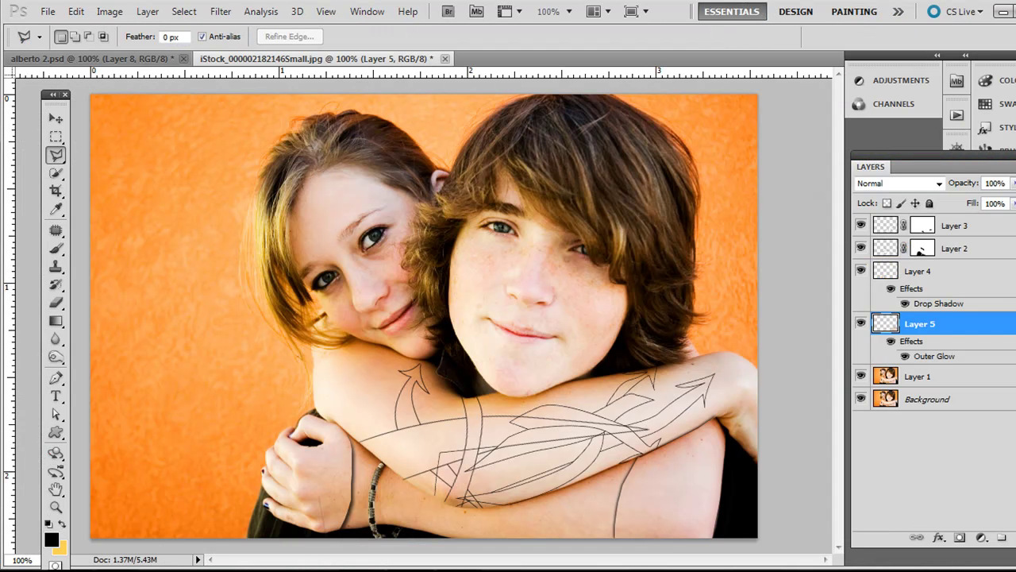
left_click(53, 124)
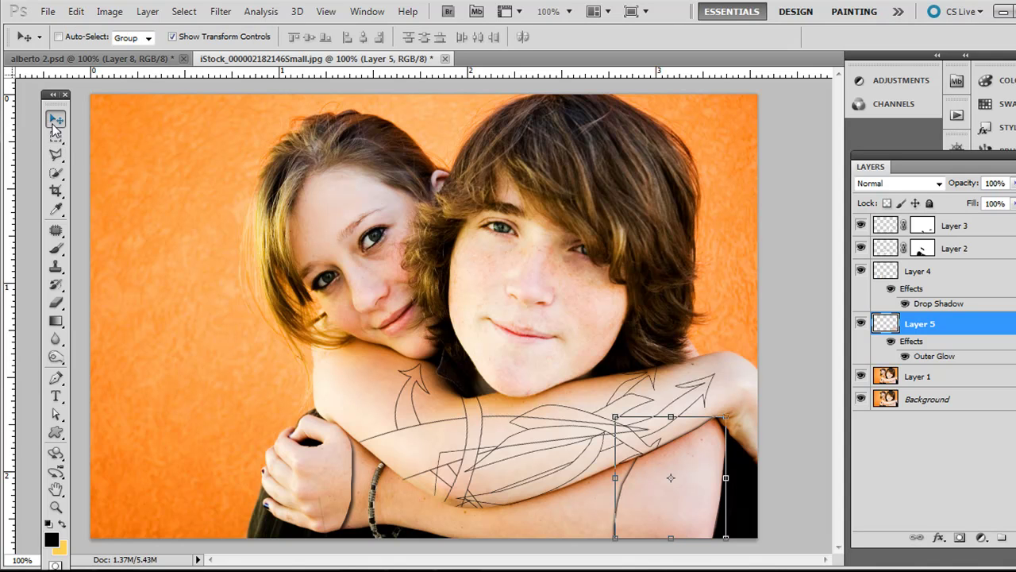
key("ctrl+v")
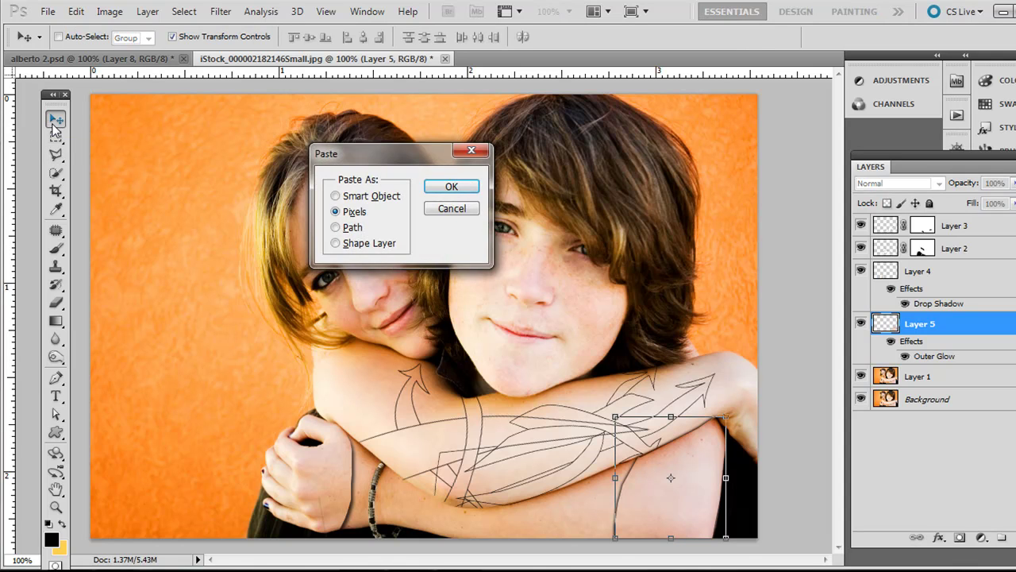
left_click(450, 188)
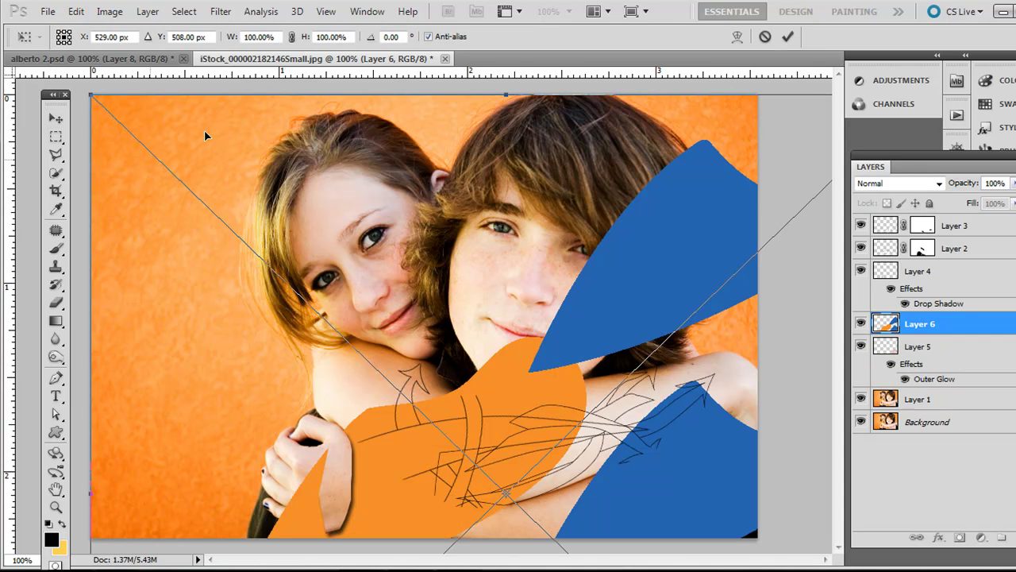
- Scale the pasted shapes to 10.87%, rotate them 43.11°, and place them over the lower forearm beside the bracelet
key("ctrl+minus")
key("ctrl+minus")
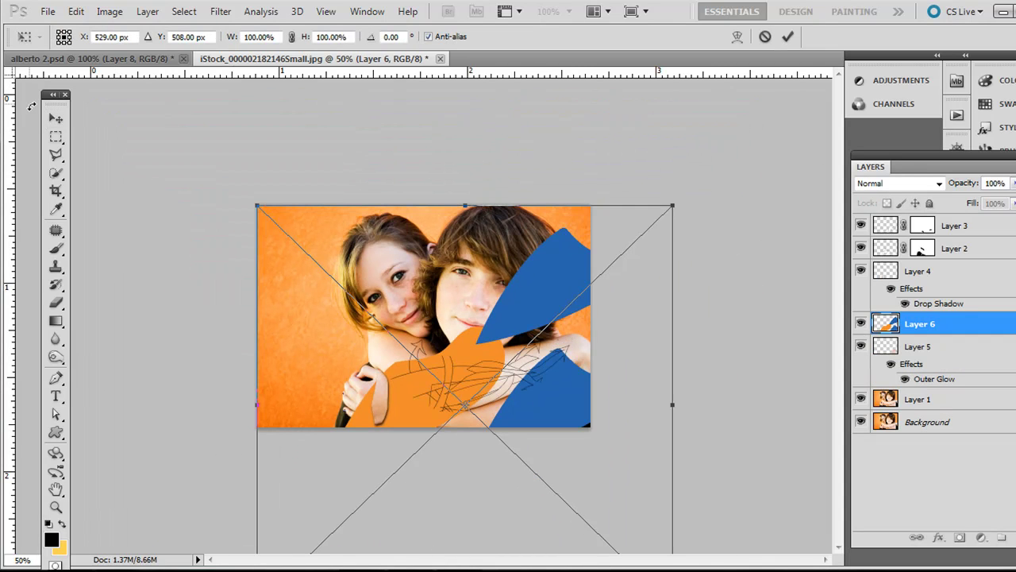
left_click(56, 117)
left_click(461, 228)
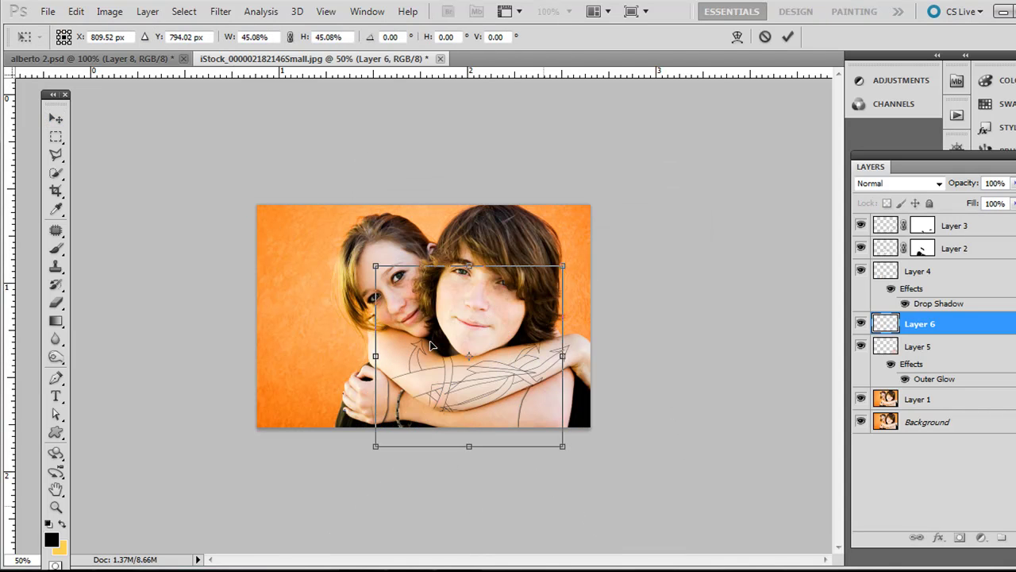
left_click_drag(363, 253, 491, 384)
left_click_drag(564, 454, 530, 464)
left_click_drag(555, 410, 454, 416)
left_click_drag(428, 373, 429, 387)
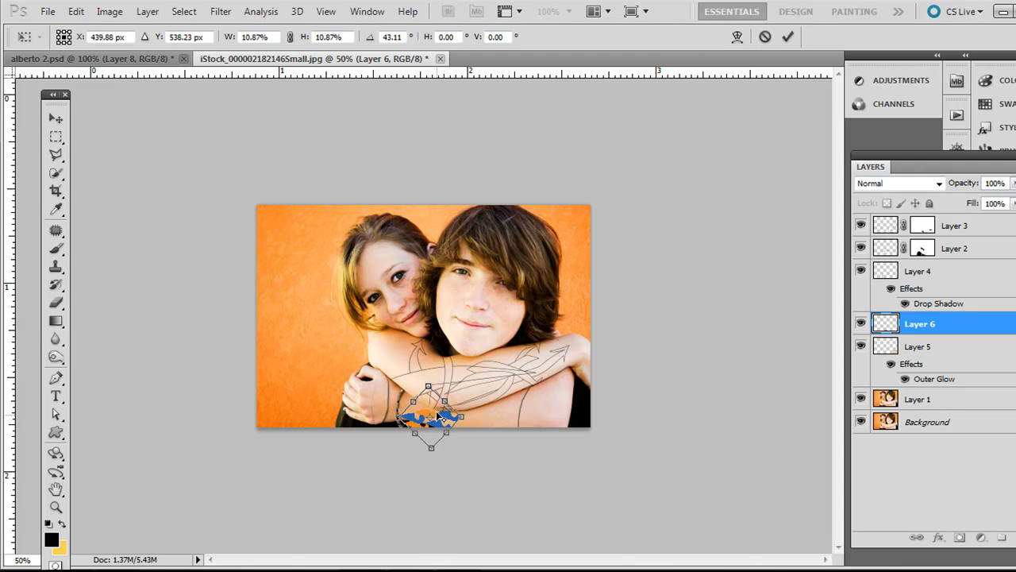
left_click_drag(433, 426, 424, 426)
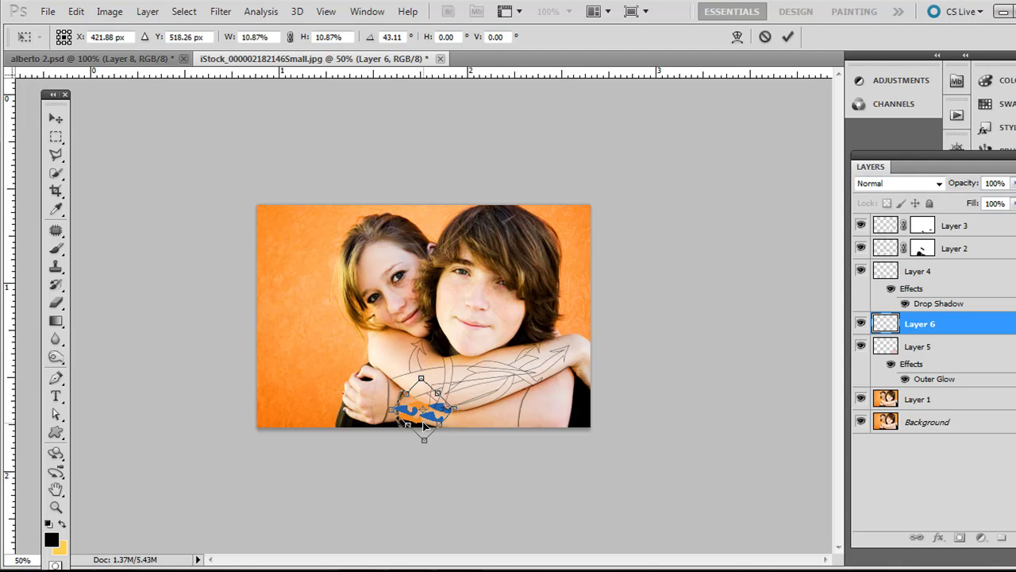
key("Return")
- Set the blend mode of the pasted shapes on Layer 6 to Linear Burn
key("ctrl+plus")
key("ctrl+plus")
key("ctrl+plus")
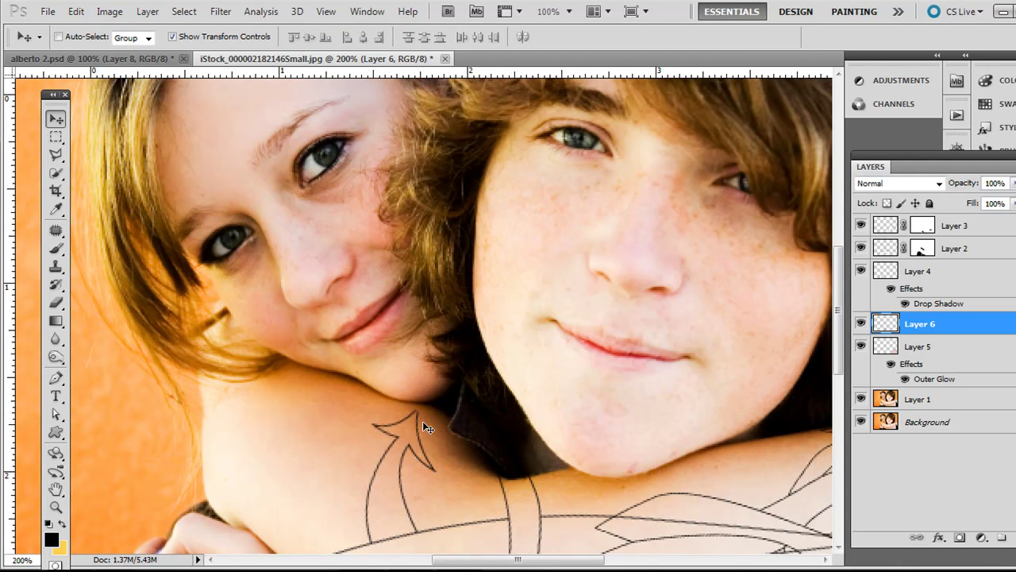
left_click_drag(838, 287, 843, 375)
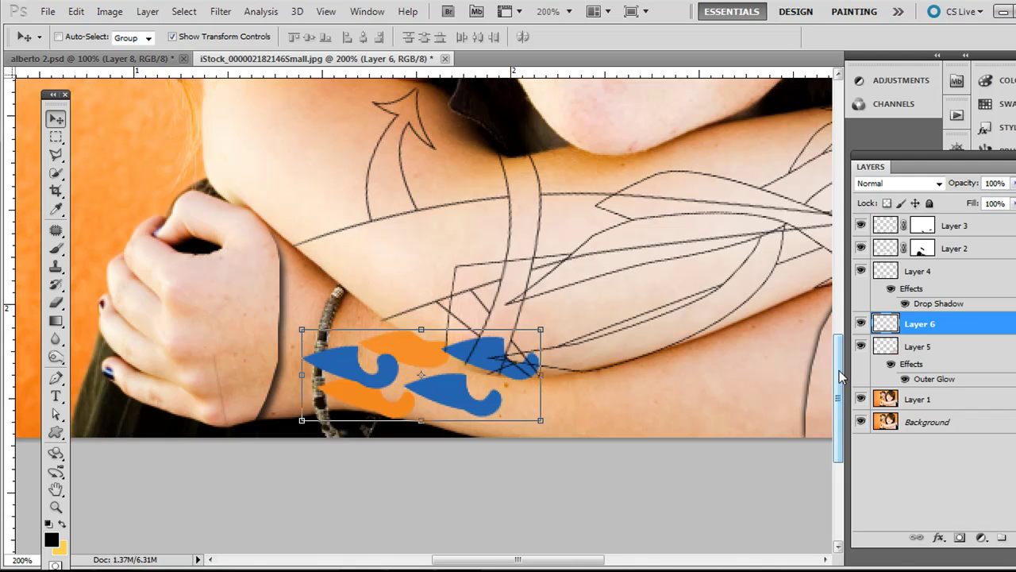
left_click(901, 183)
left_click(891, 270)
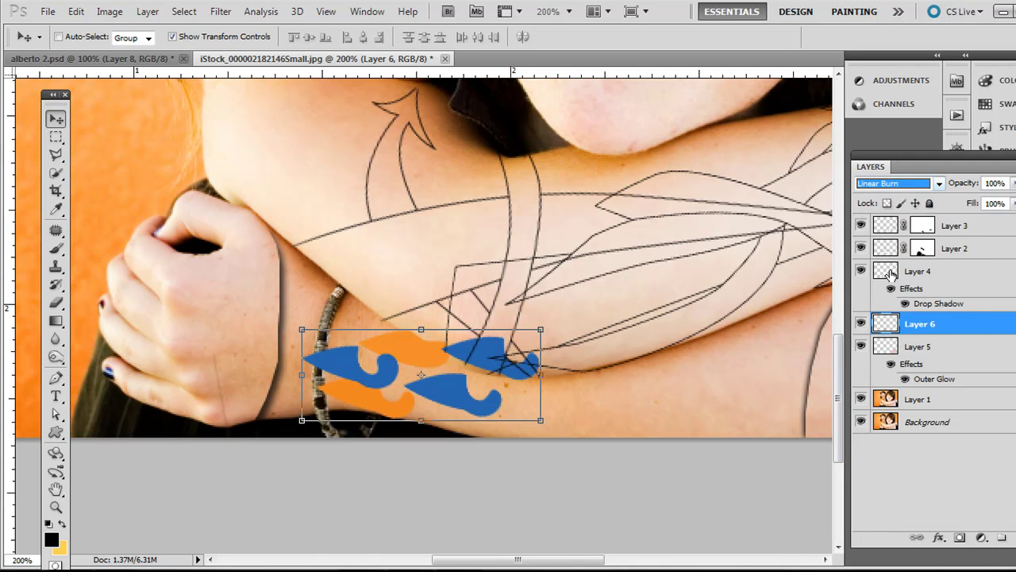
key("ctrl+minus")
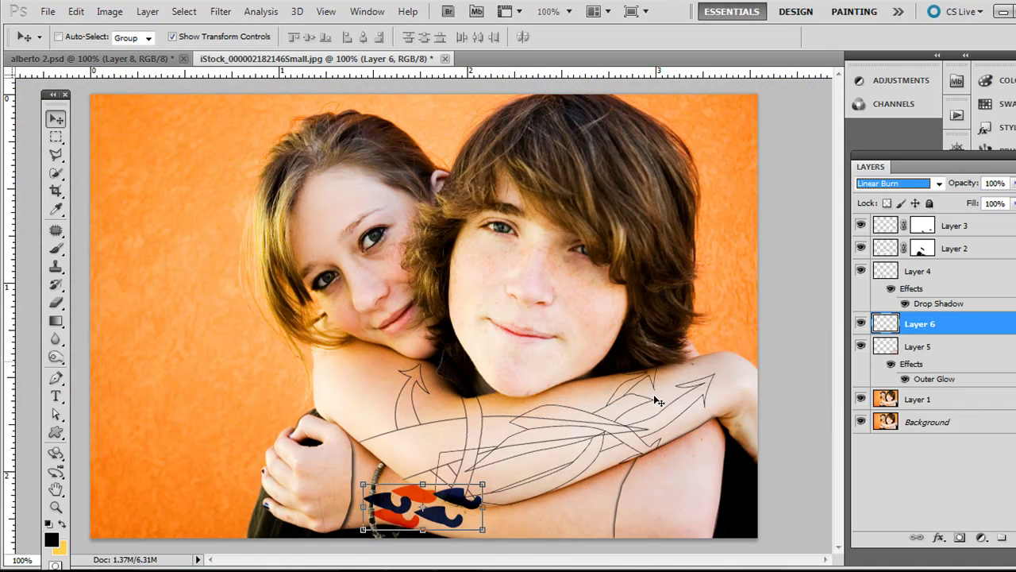
- Add a layer mask to Layer 6 and outline the upper forearm area overlapped by the blue shape with the Polygonal Lasso
left_click(960, 541)
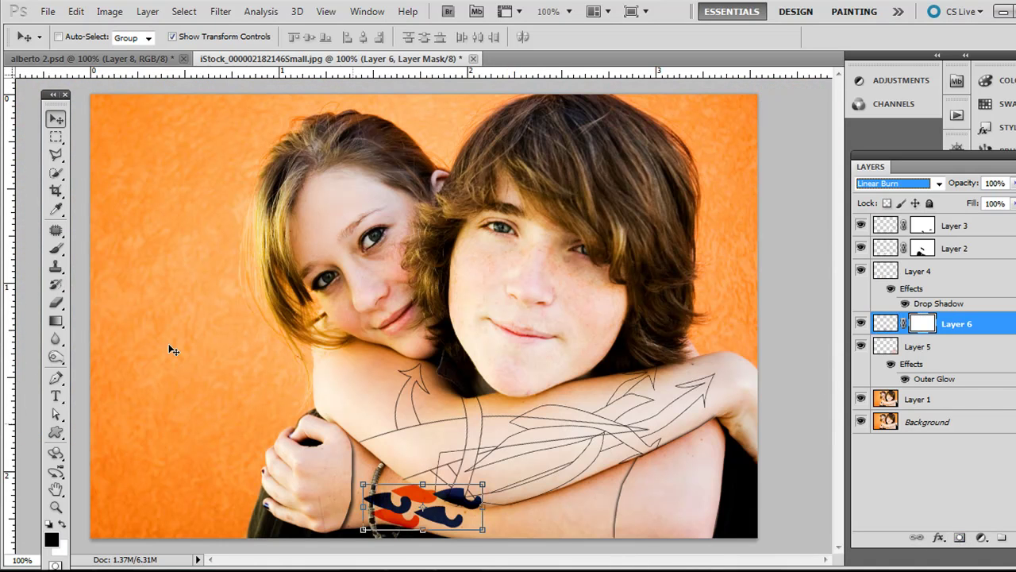
left_click(55, 155)
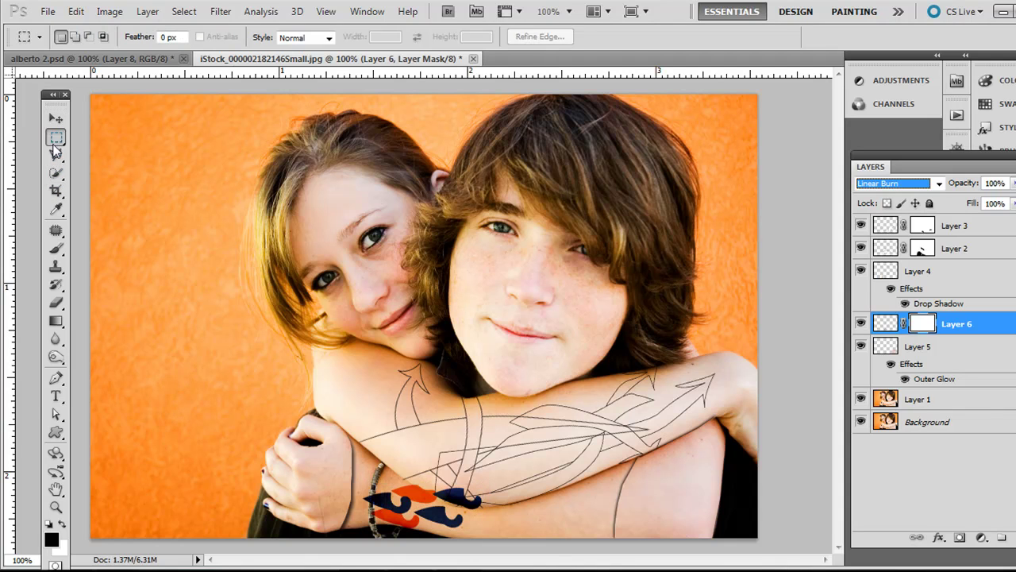
left_click(412, 476)
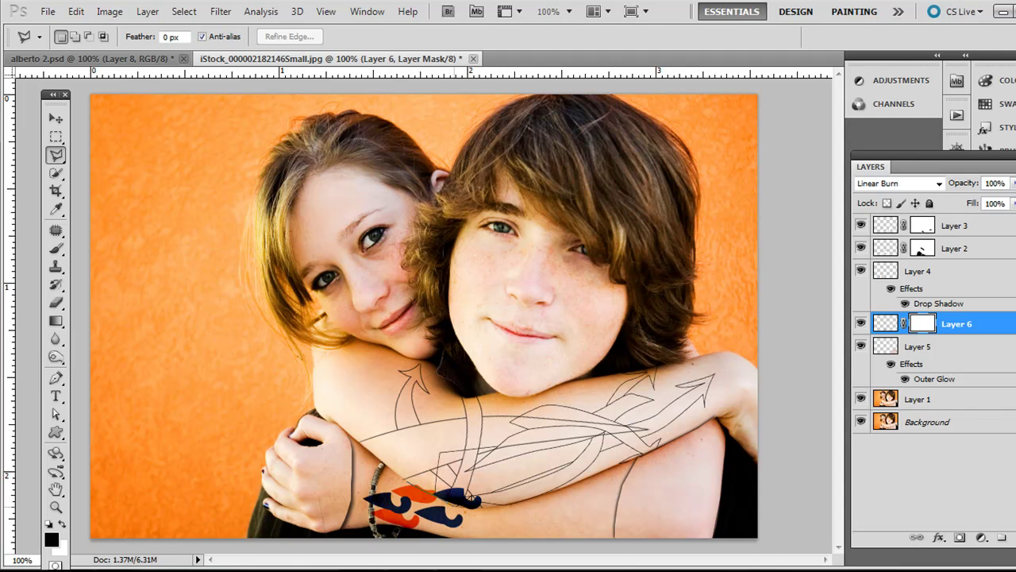
left_click(483, 500)
left_click(495, 483)
left_click(415, 441)
double_click(405, 454)
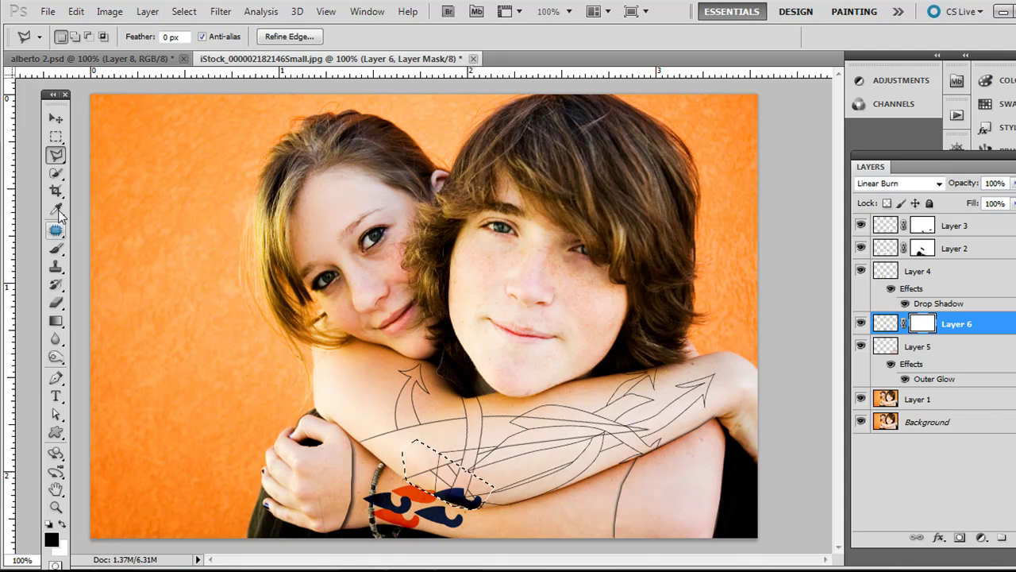
- Paint the selected area black on Layer 6's mask to hide the shapes overlapping the upper forearm, and clear the selection
left_click(55, 248)
mouse_move(403, 458)
left_mouse_down()
mouse_move(442, 479)
mouse_move(408, 474)
mouse_move(489, 505)
left_mouse_up()
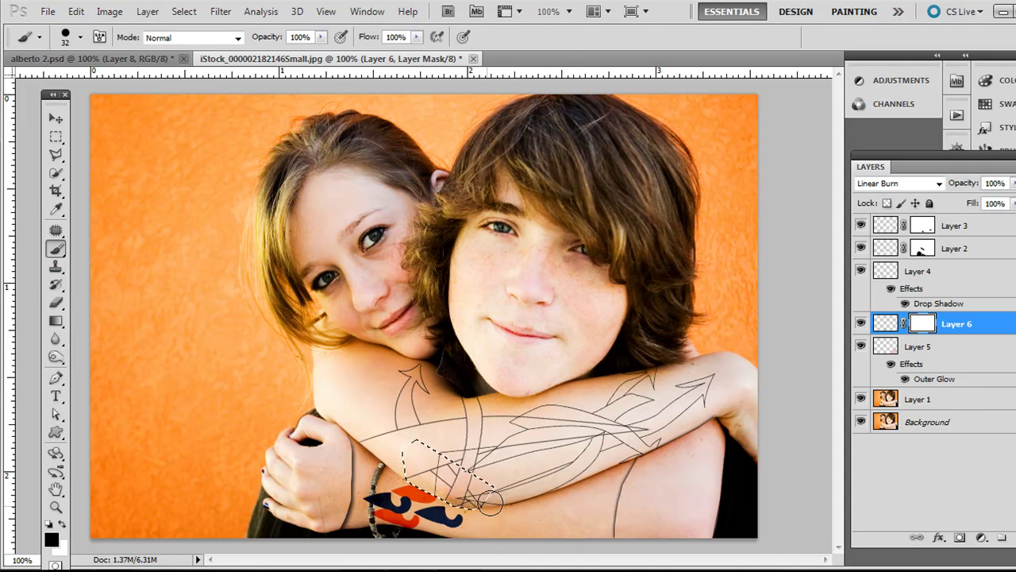
left_click(61, 136)
key("ctrl+d")
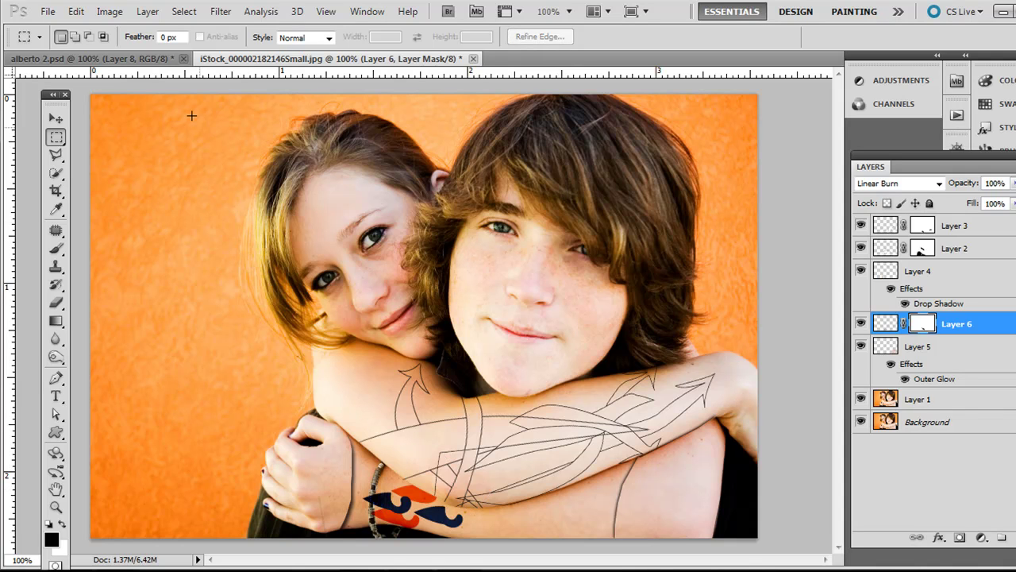
- Outline a rounded skin patch on the girl's upper arm with the Polygonal Lasso and copy it from Layer 1 to a new layer
left_click(151, 60)
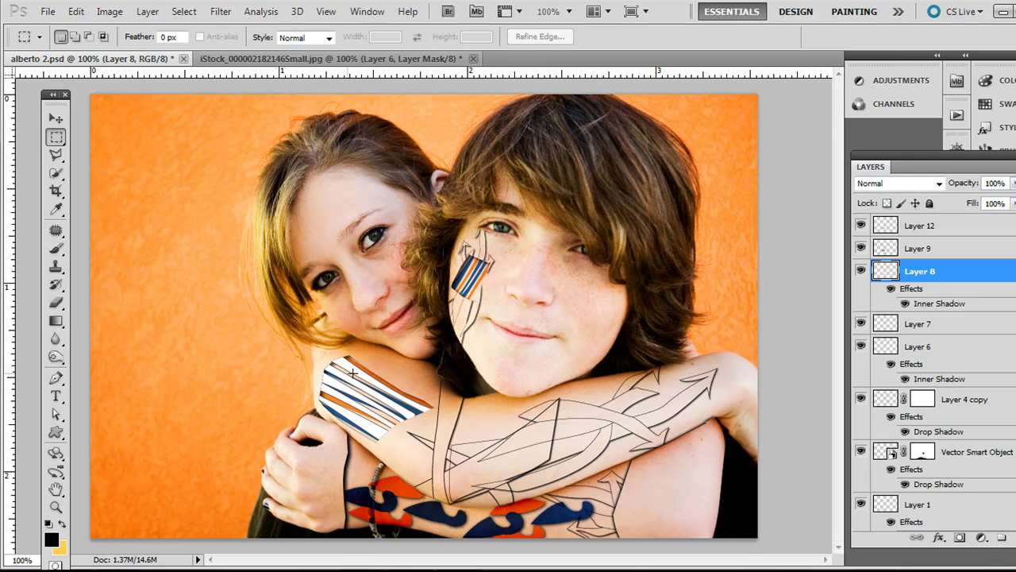
left_click(342, 58)
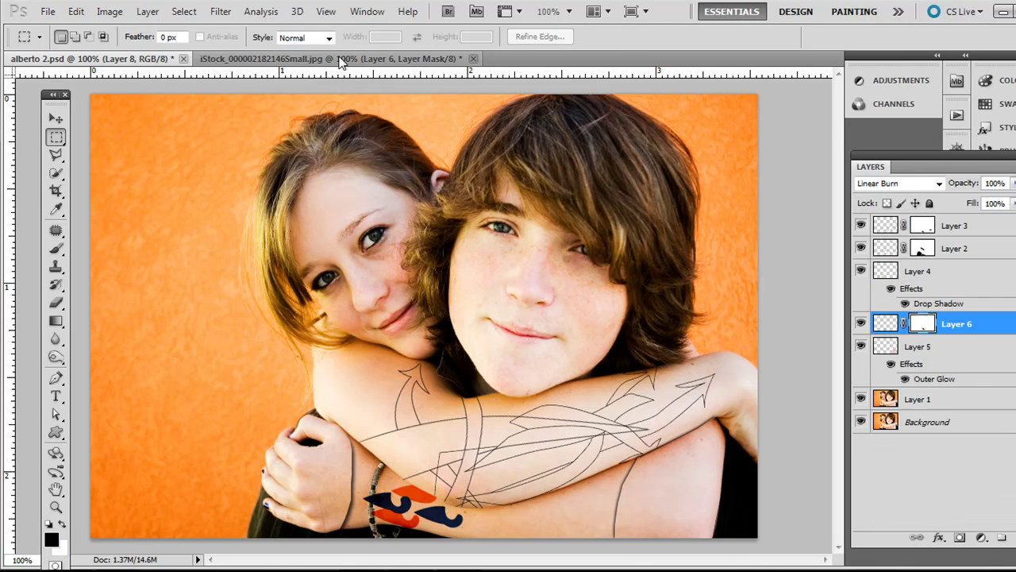
left_click(910, 401)
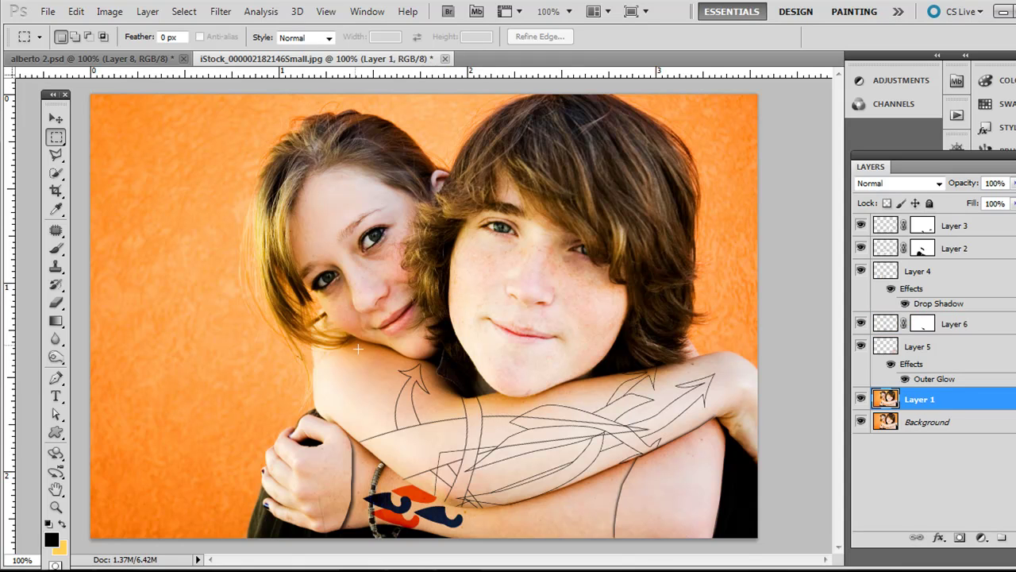
left_click(56, 155)
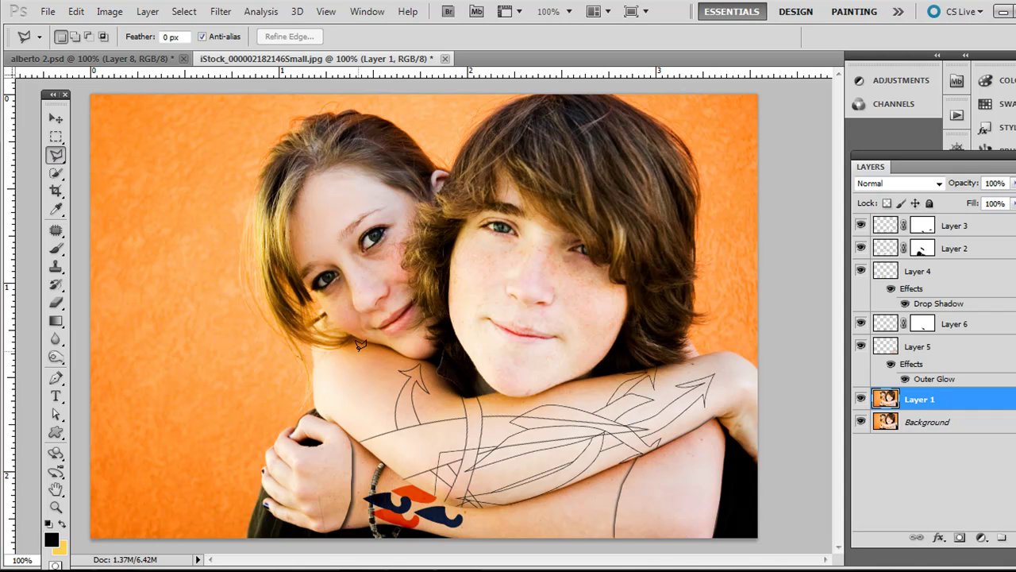
mouse_move(358, 346)
left_mouse_down()
mouse_move(322, 379)
mouse_move(323, 399)
mouse_move(335, 403)
mouse_move(321, 394)
mouse_move(359, 425)
mouse_move(396, 372)
mouse_move(346, 351)
left_mouse_up()
key("shift")
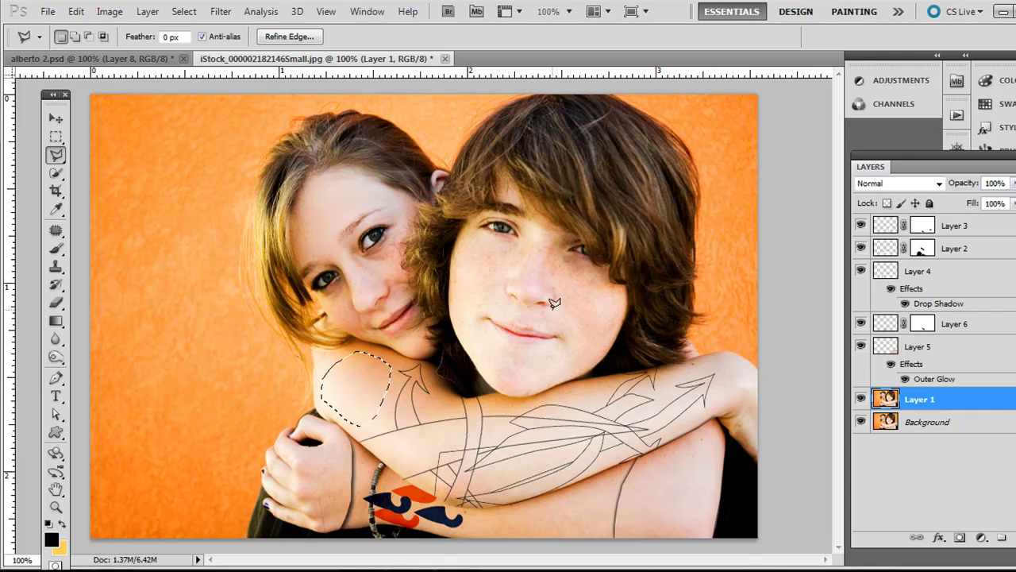
key("ctrl+j")
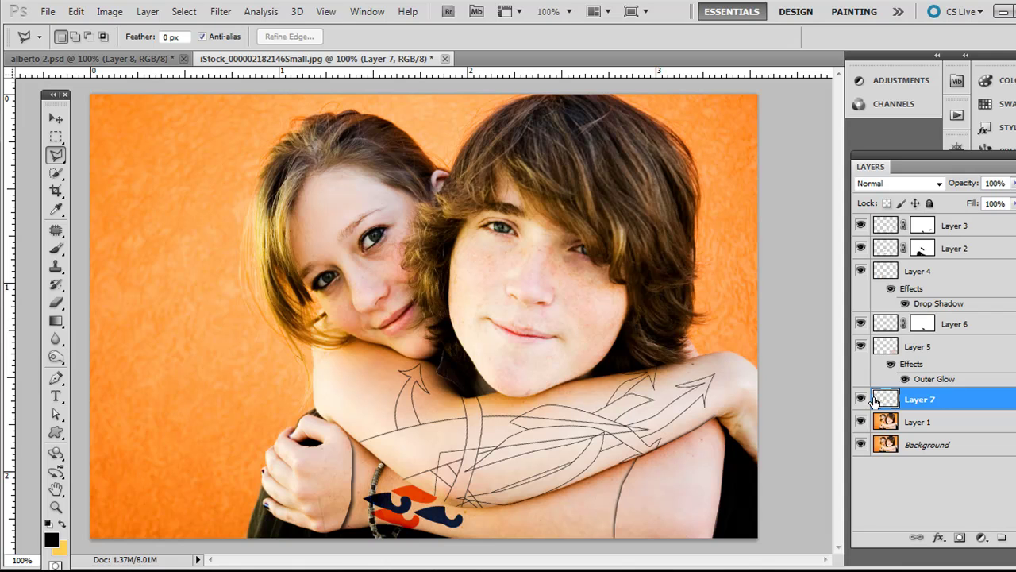
- Apply a black Inner Shadow to Layer 7 with Normal blend mode, 55% opacity, 5 px distance and 5 px size
left_click(862, 399, "alt")
left_click(862, 400, "alt")
left_click(148, 12)
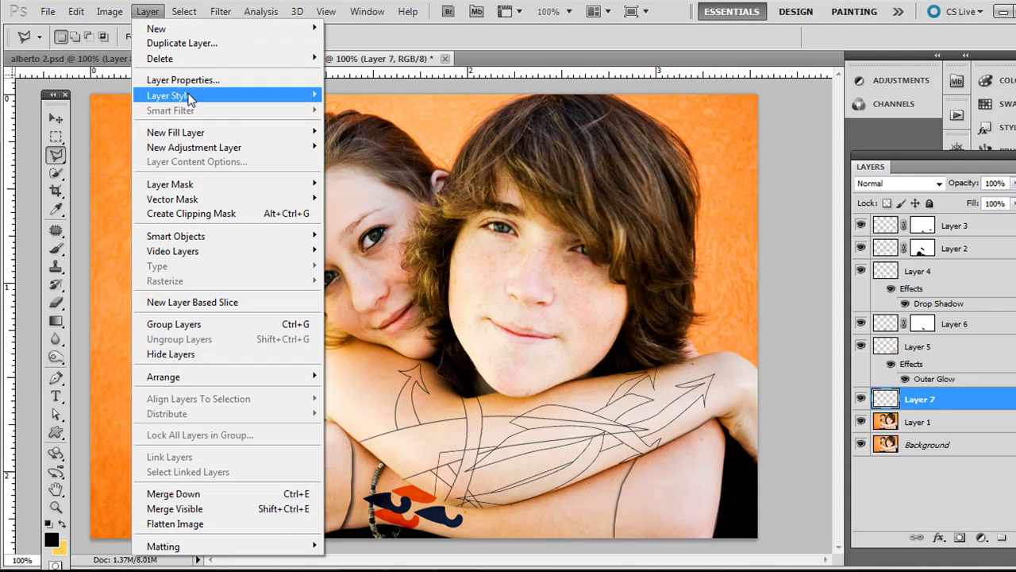
mouse_move(189, 98)
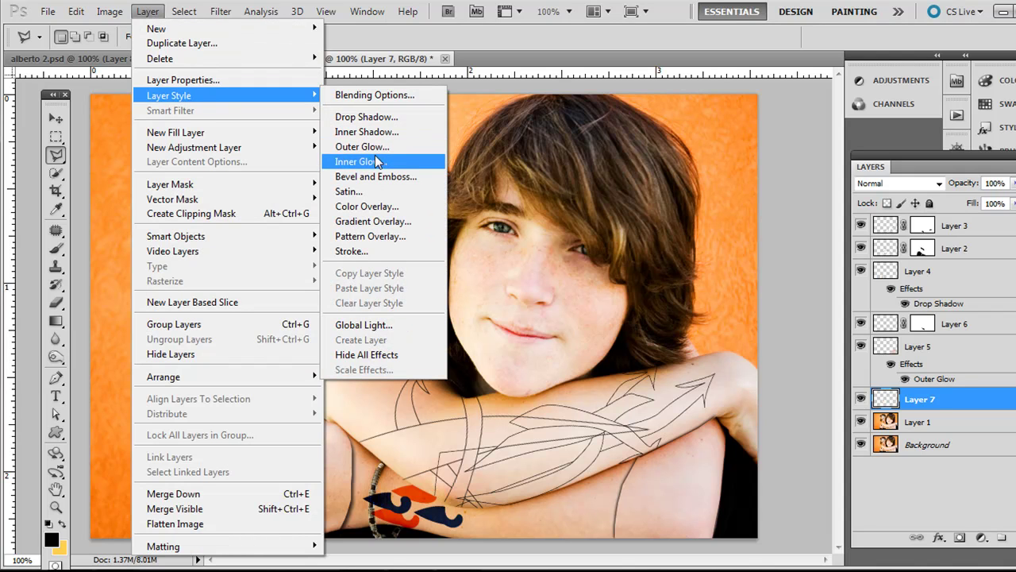
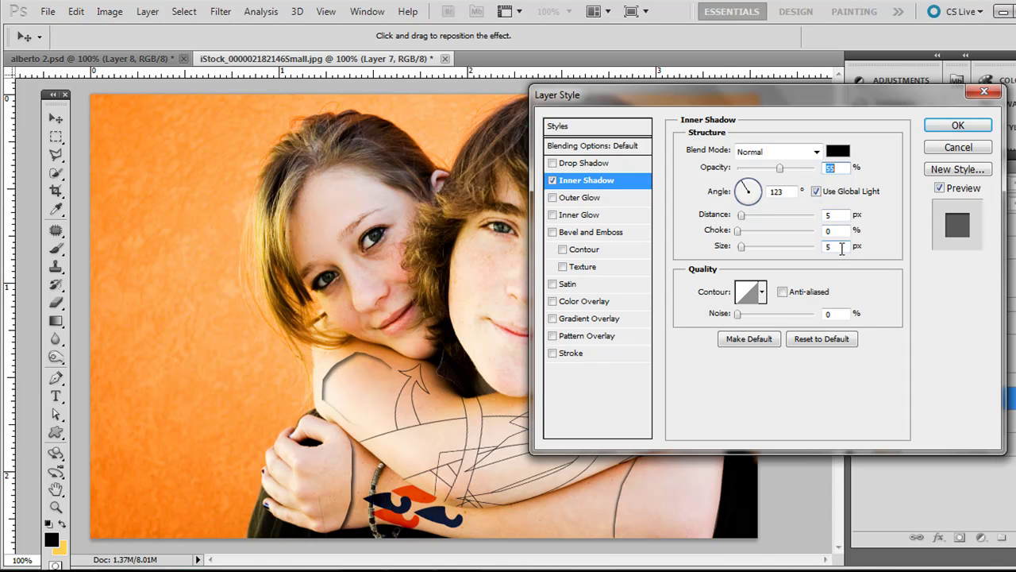
left_click(958, 126)
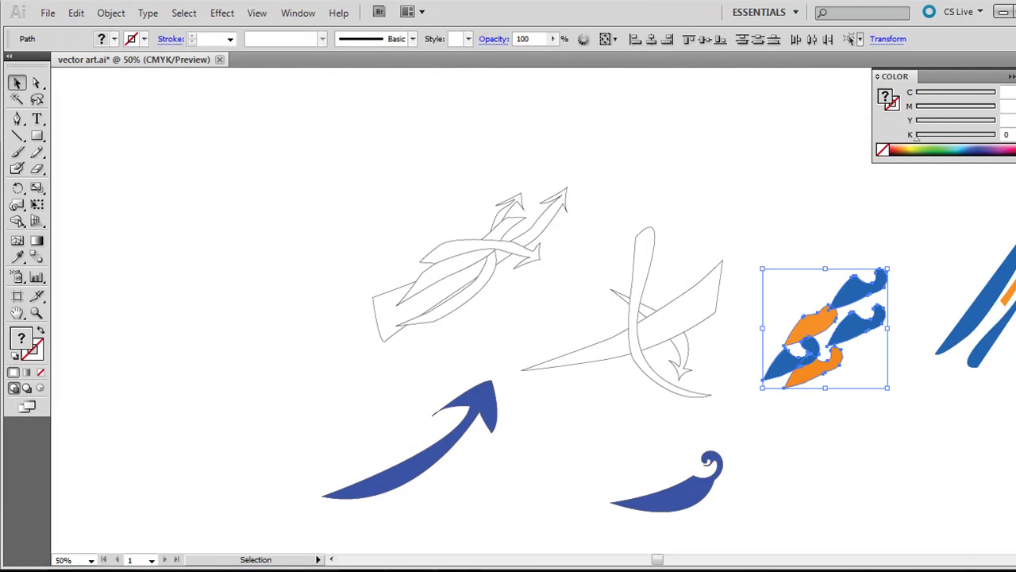
- Copy the blue and orange stripe shapes from the Illustrator artwork and paste them into the Photoshop photo above Layer 7
left_click_drag(658, 559, 691, 559)
left_click_drag(661, 182, 790, 280)
key("ctrl")
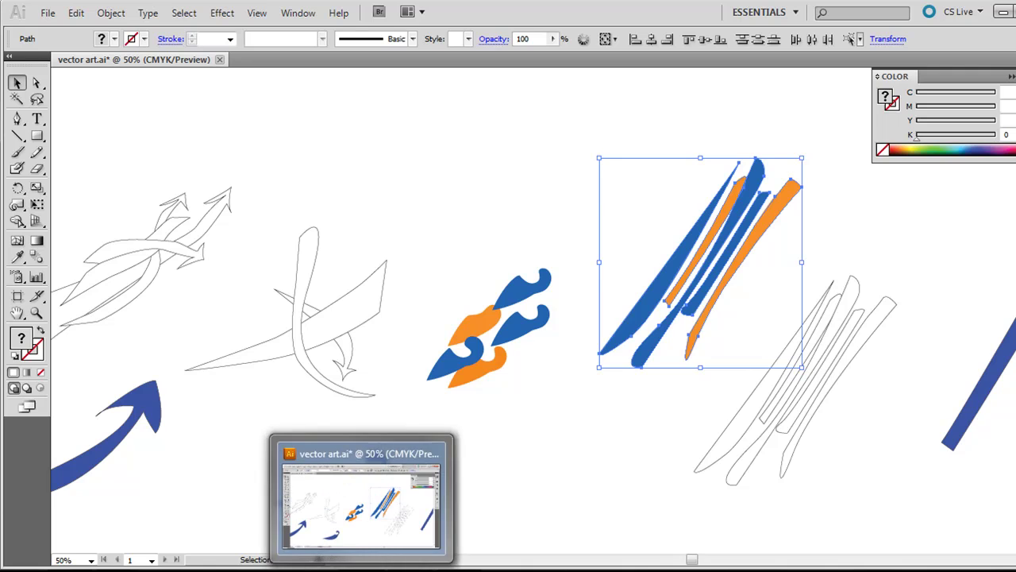
left_click(363, 566)
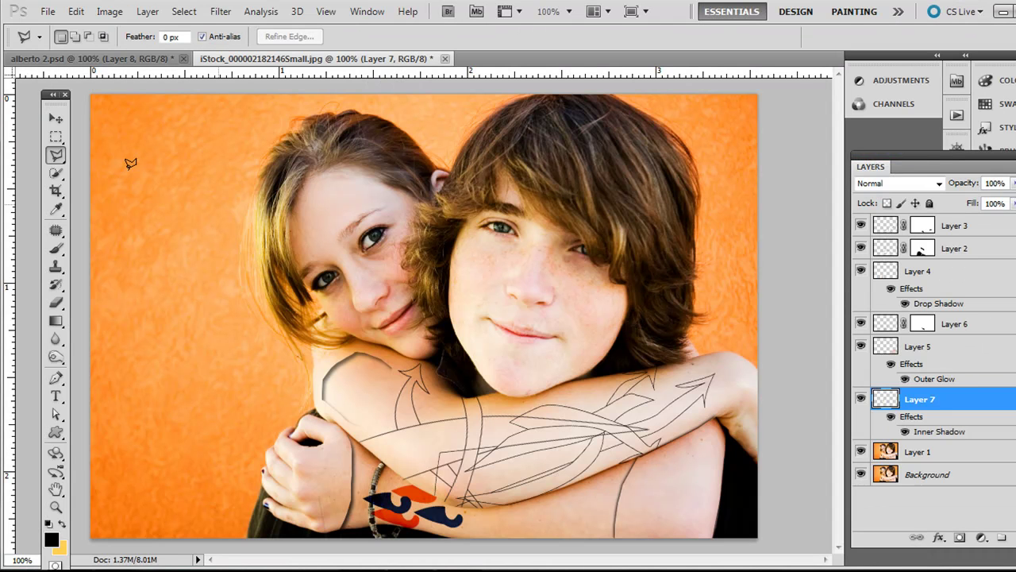
left_click(55, 118)
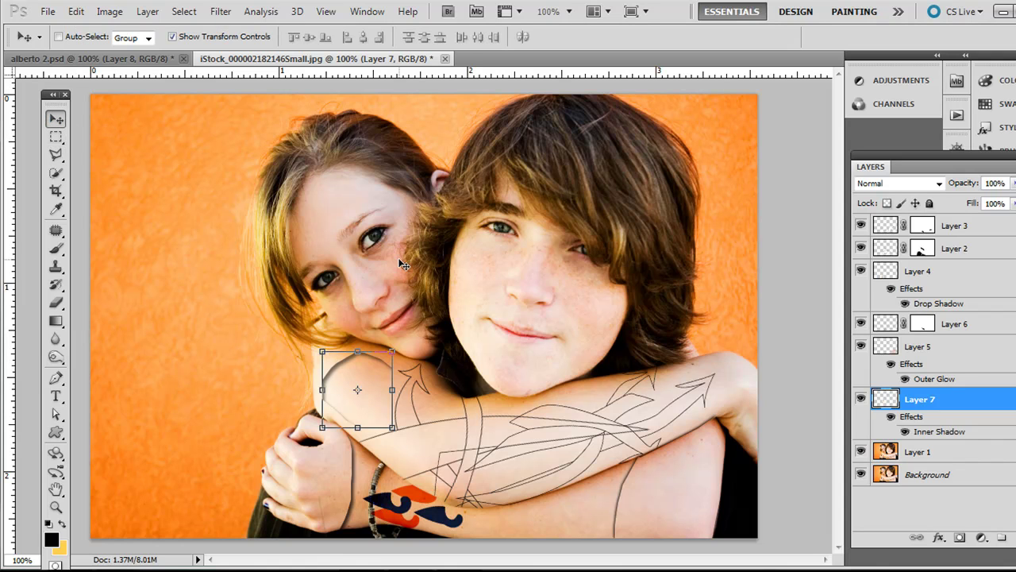
key("ctrl+v")
left_click(449, 184)
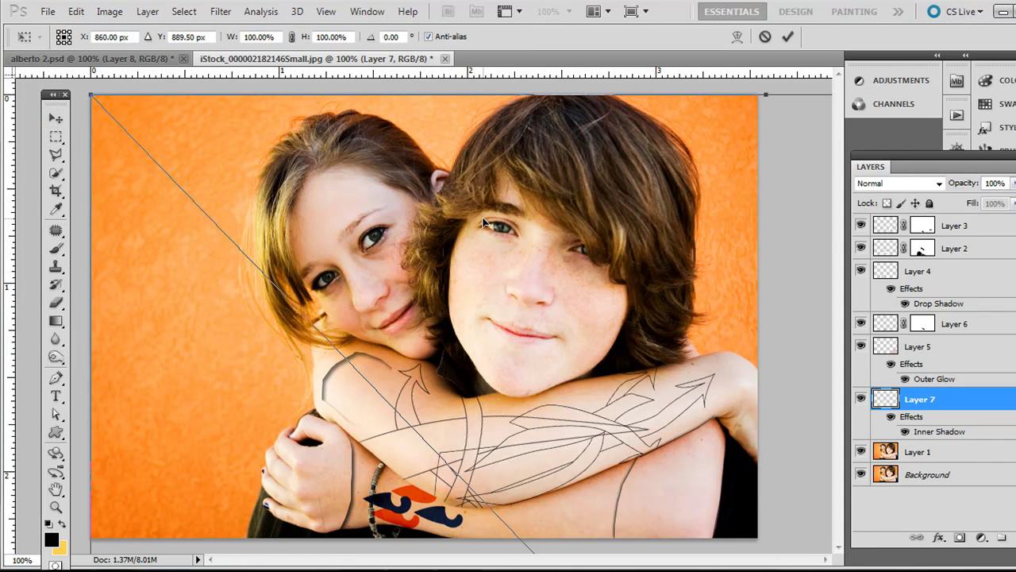
- Scale the pasted stripes down to 24.96% over the crossed arms and rotate them to -86.81°
key("ctrl+minus")
key("ctrl+minus")
key("ctrl+minus")
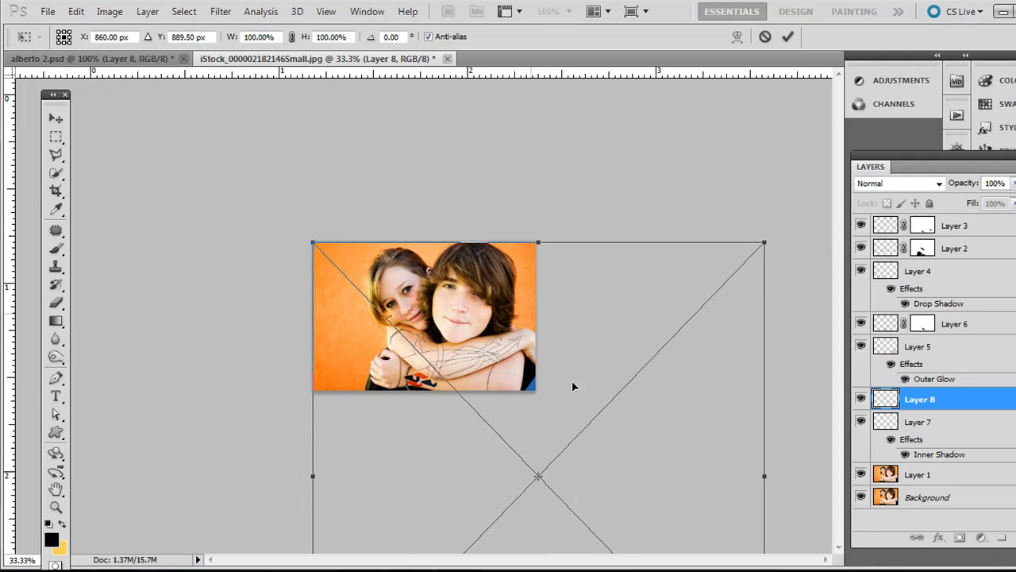
left_click_drag(176, 118, 408, 415)
left_click_drag(386, 378, 351, 310)
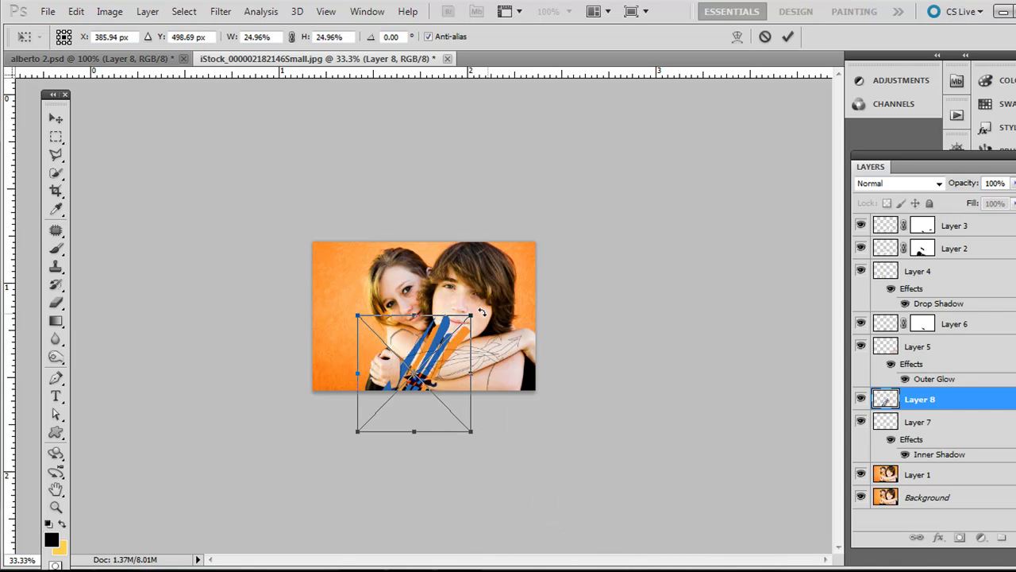
left_click_drag(481, 311, 340, 290)
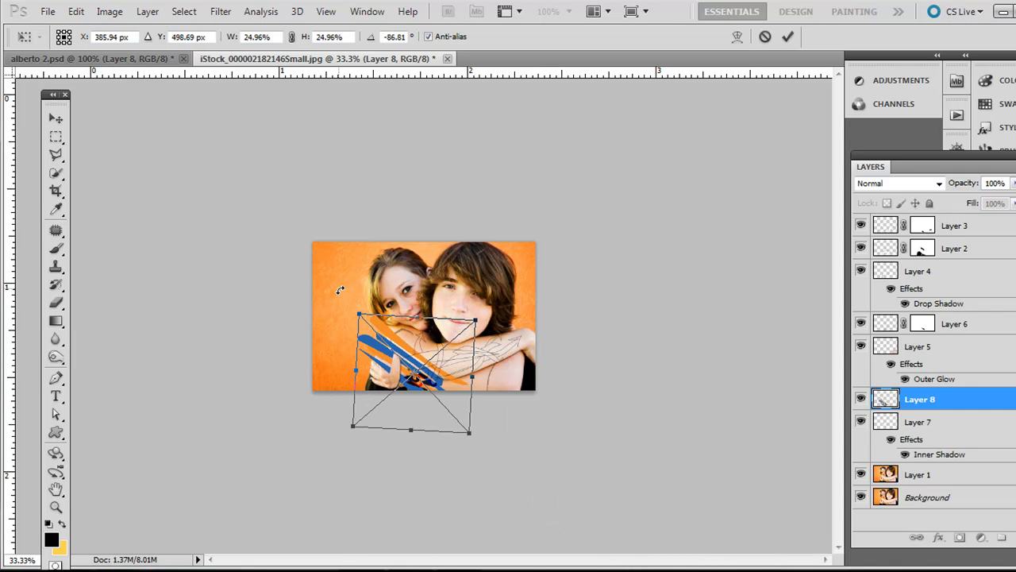
- Shrink the rotated stripes further, place them diagonally across the skin patch on the upper arm, and commit the transformation
key("ctrl+plus")
key("ctrl+plus")
key("ctrl+plus")
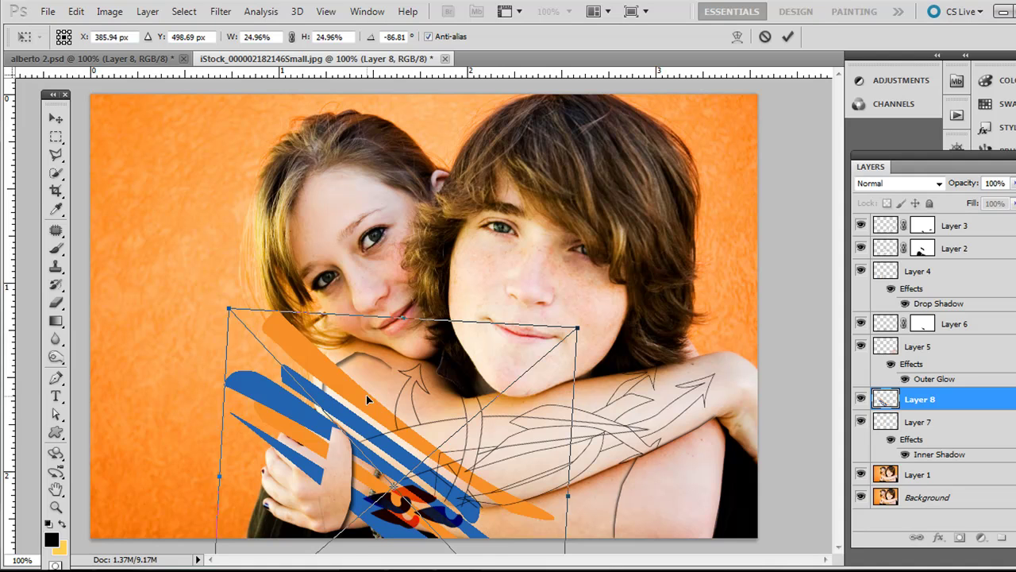
left_click_drag(366, 395, 369, 338)
left_click_drag(230, 250, 398, 427)
left_click_drag(443, 467, 332, 344)
key("Return")
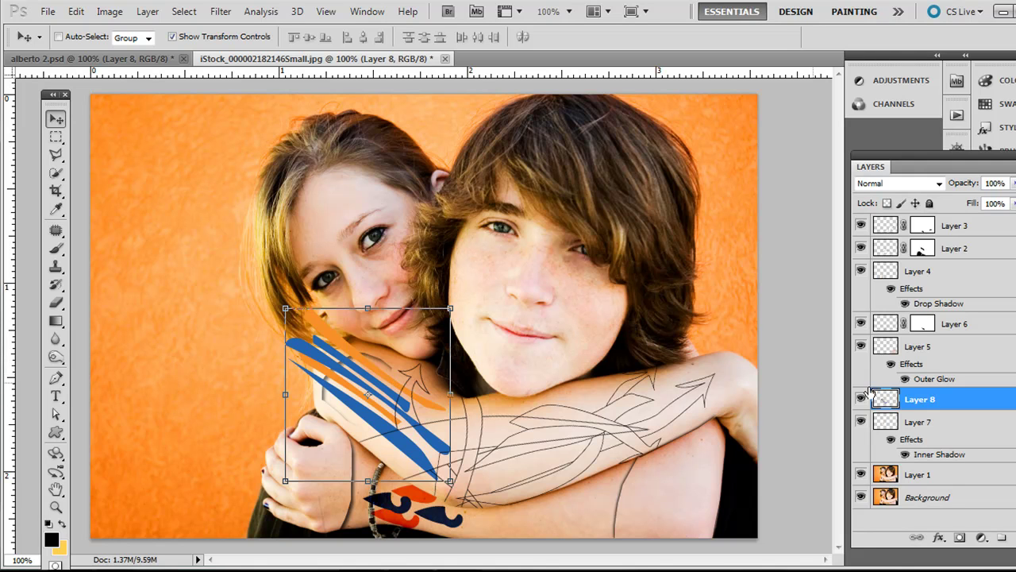
- Load the outline of Layer 7's skin patch as a selection and check Layers 7 and 8 each in isolation
left_click(864, 421)
left_click(863, 422)
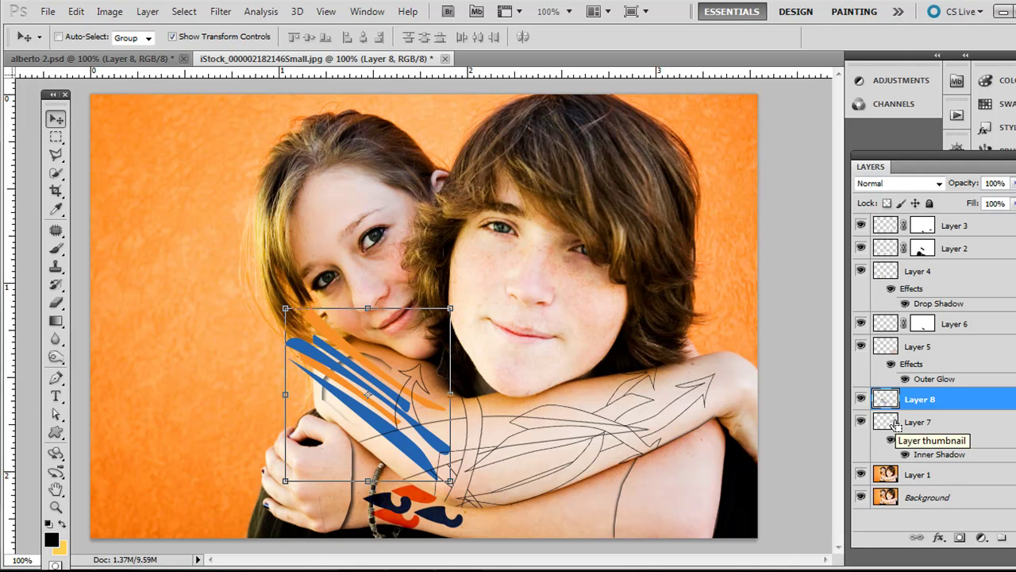
left_click(896, 425, "ctrl")
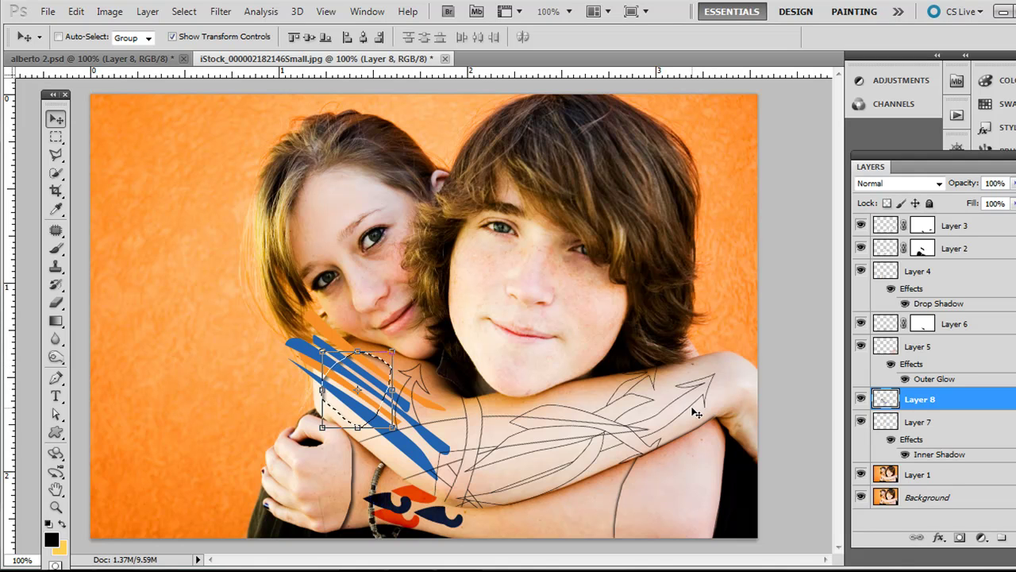
left_click(860, 423, "alt")
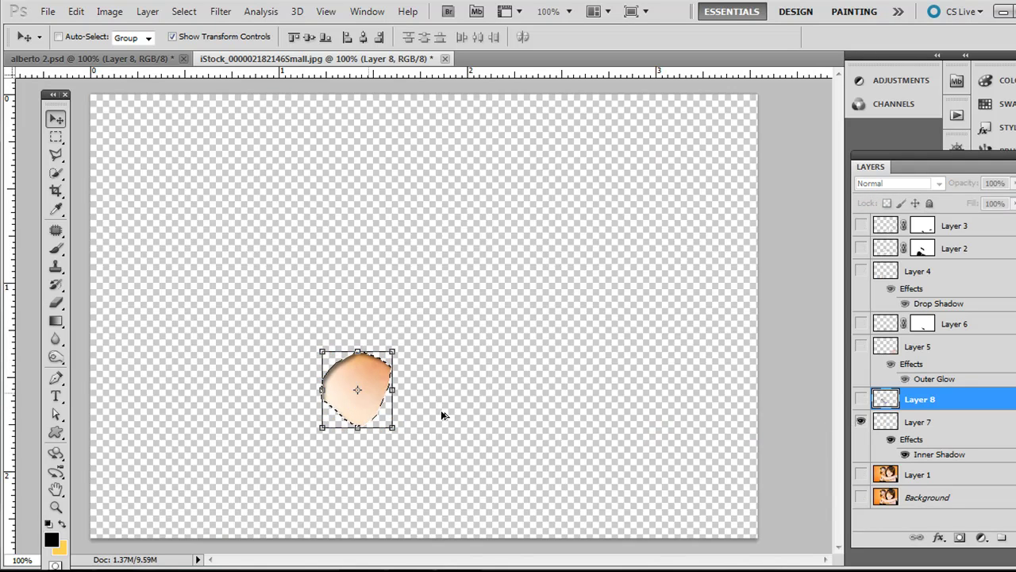
left_click(860, 422, "alt")
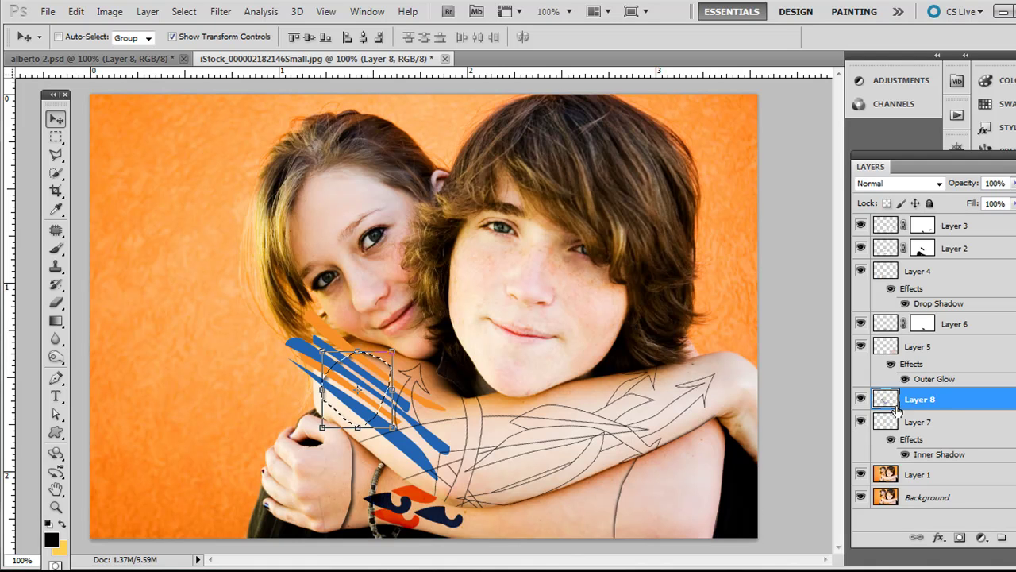
left_click(861, 401, "alt")
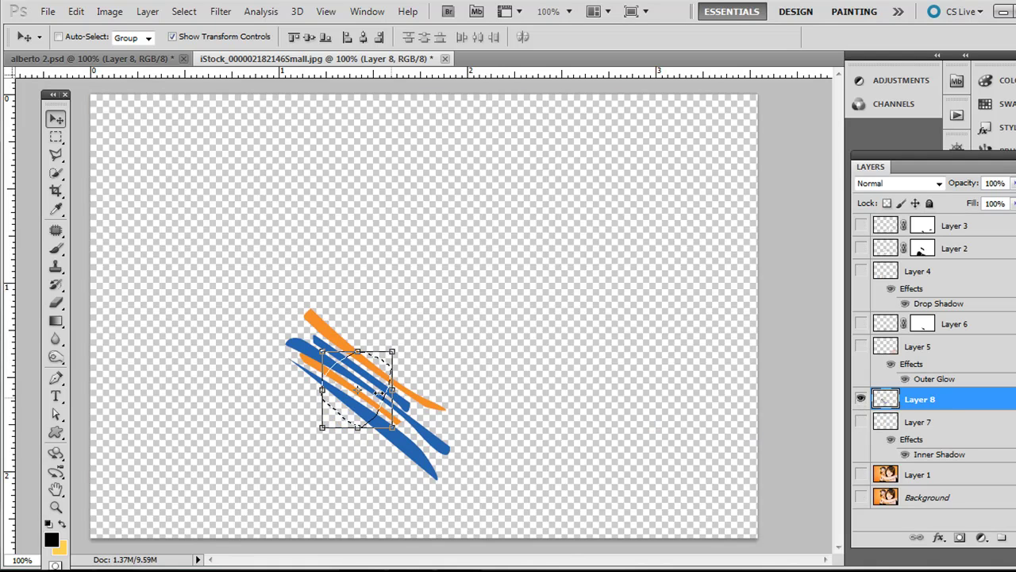
left_click(861, 400, "alt")
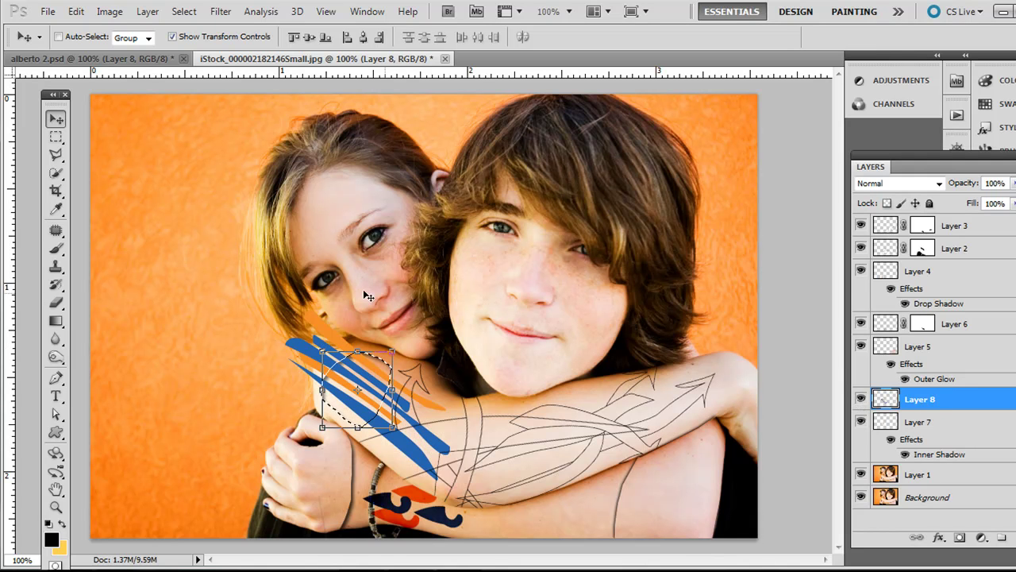
- Trim Layer 8's stripes to the skin patch by deleting everything outside the selected outline, and set the layer's blend mode to Multiply
left_click(190, 12)
left_click(203, 73)
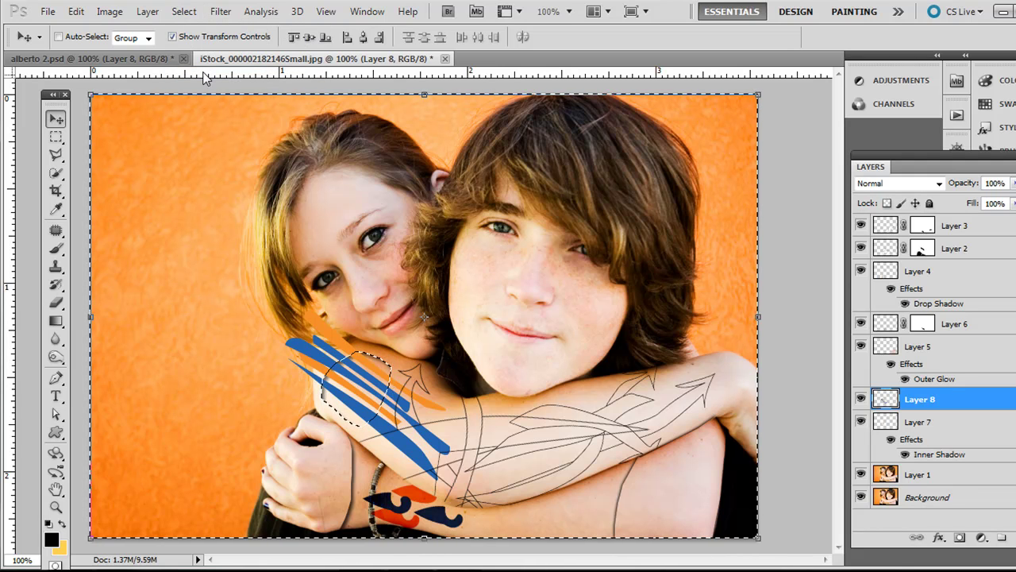
key("Delete")
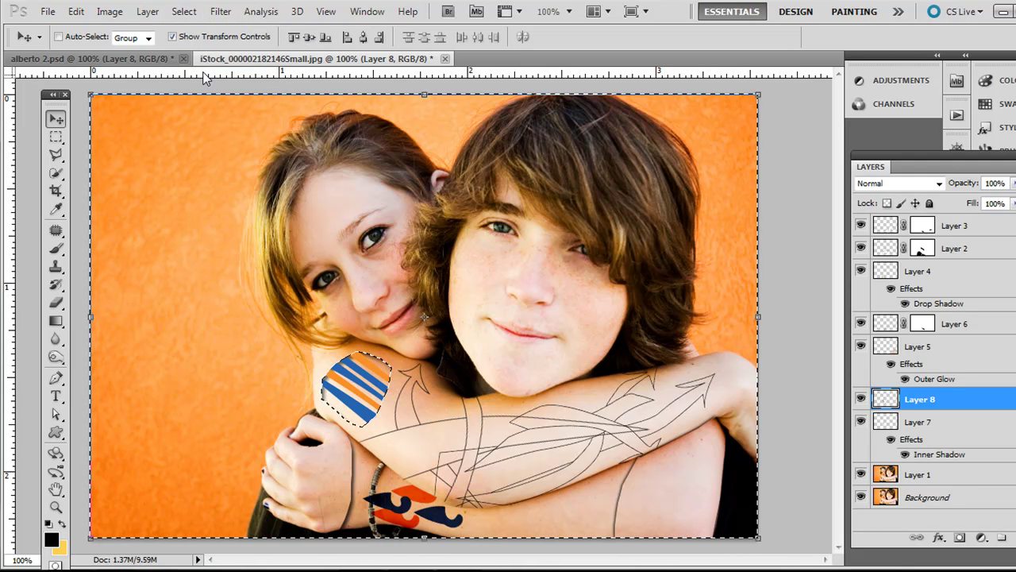
left_click(56, 137)
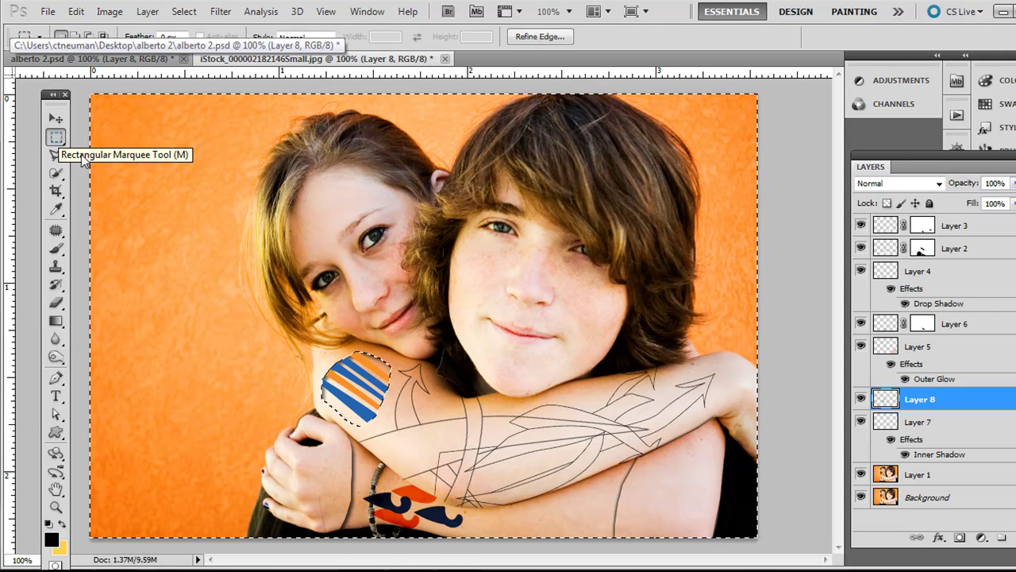
left_click(186, 190)
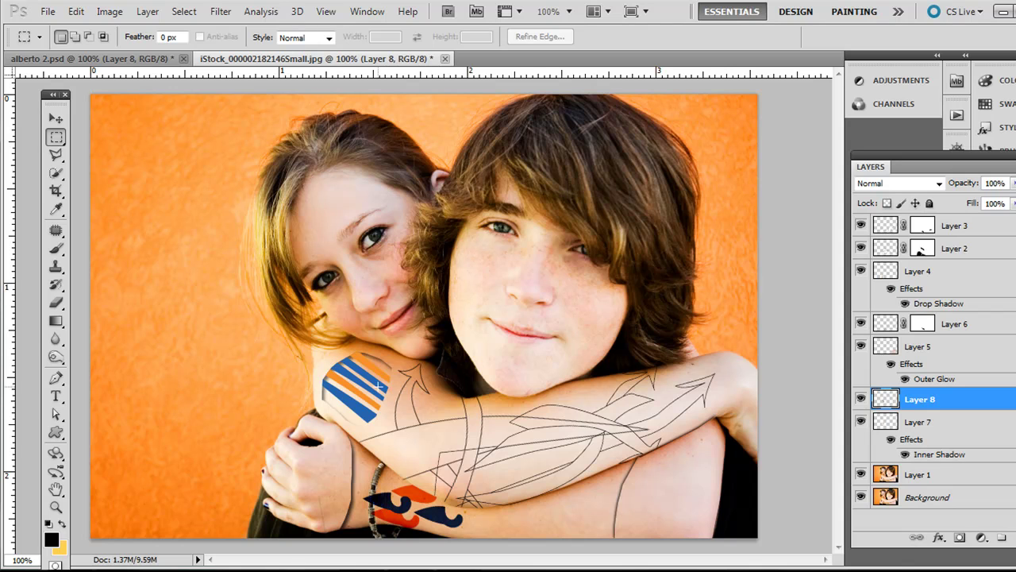
left_click(910, 188)
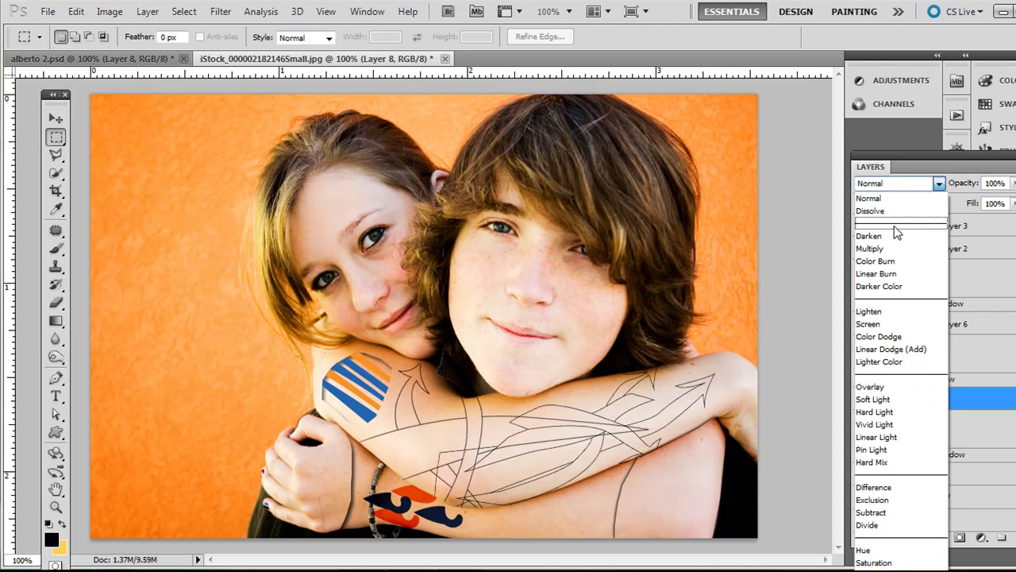
left_click(891, 250)
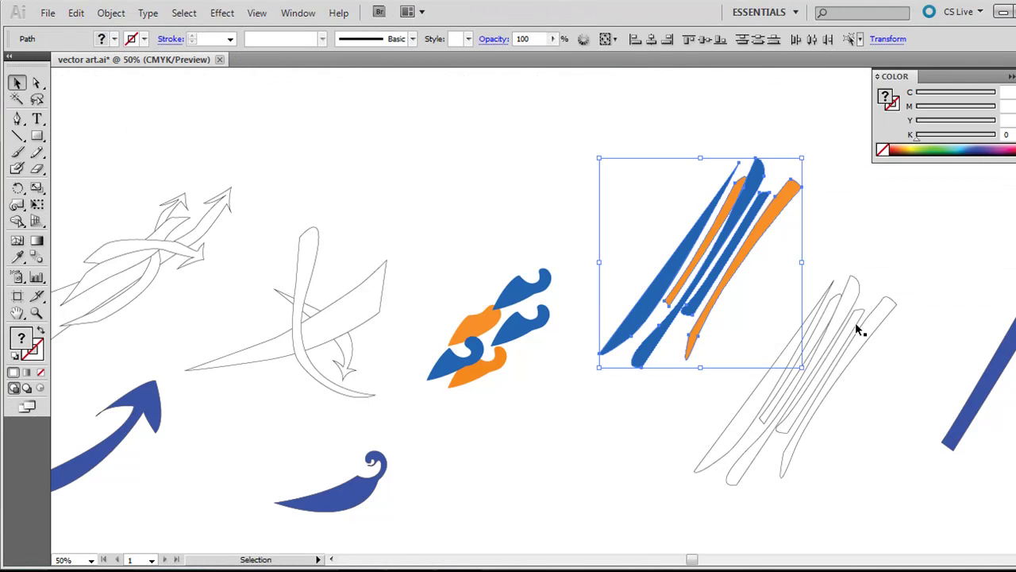
- Copy the unfilled outlined stripe shapes from the Illustrator artwork and paste them into the Photoshop photo as pixels
left_click_drag(953, 257, 793, 378)
key("a")
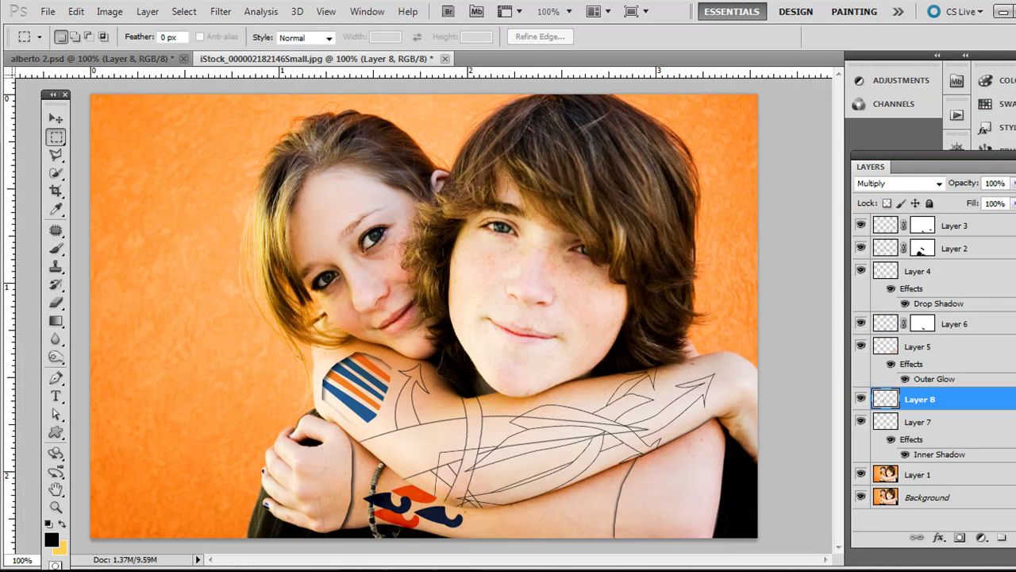
left_click(56, 119)
key("ctrl+v")
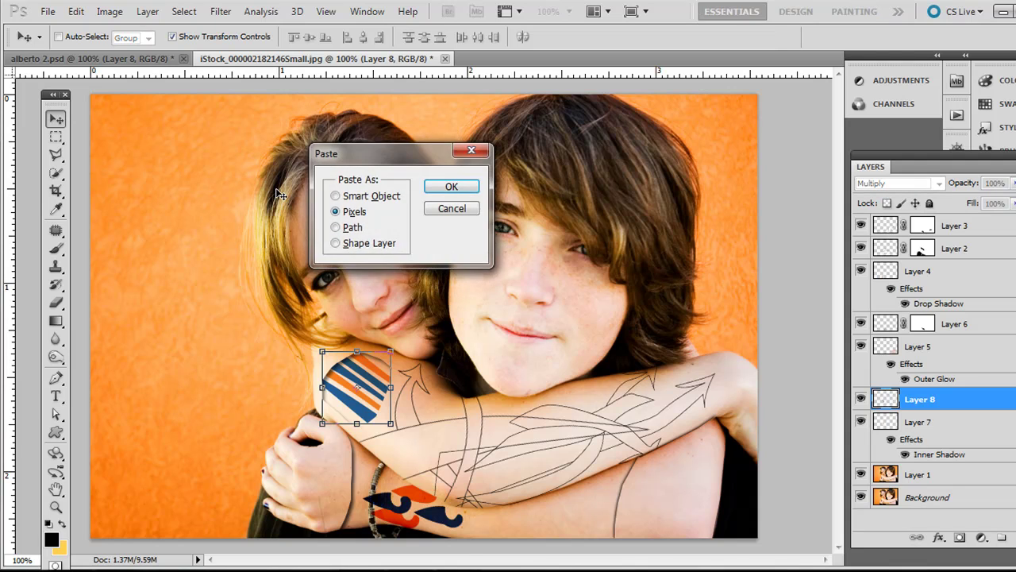
left_click(456, 191)
- Shrink the pasted outlined stripes to about 28%, move them onto the photo, and rotate them to about -85°
key("ctrl+minus")
key("ctrl+minus")
left_click_drag(581, 380, 460, 268)
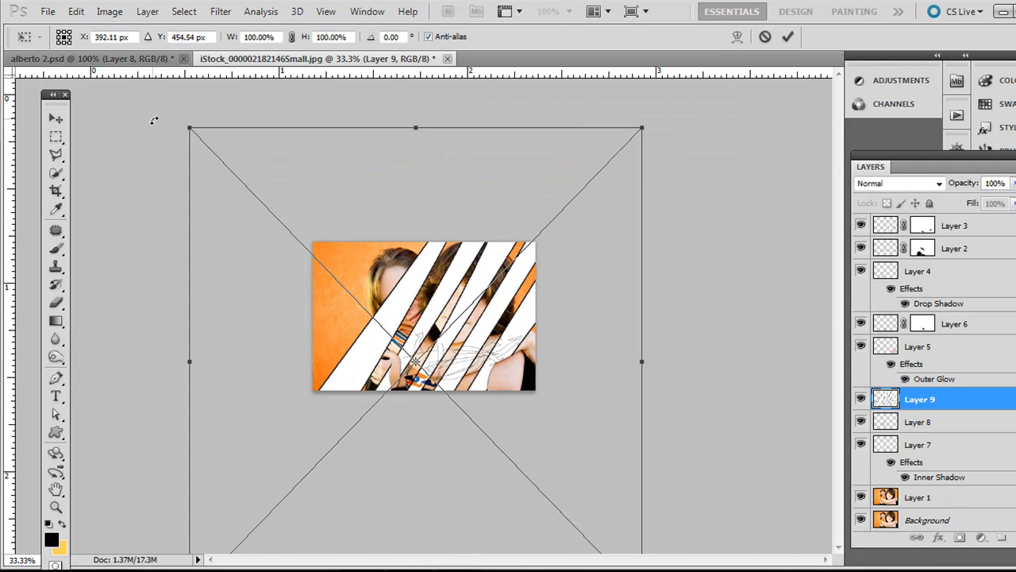
left_click_drag(192, 126, 529, 447)
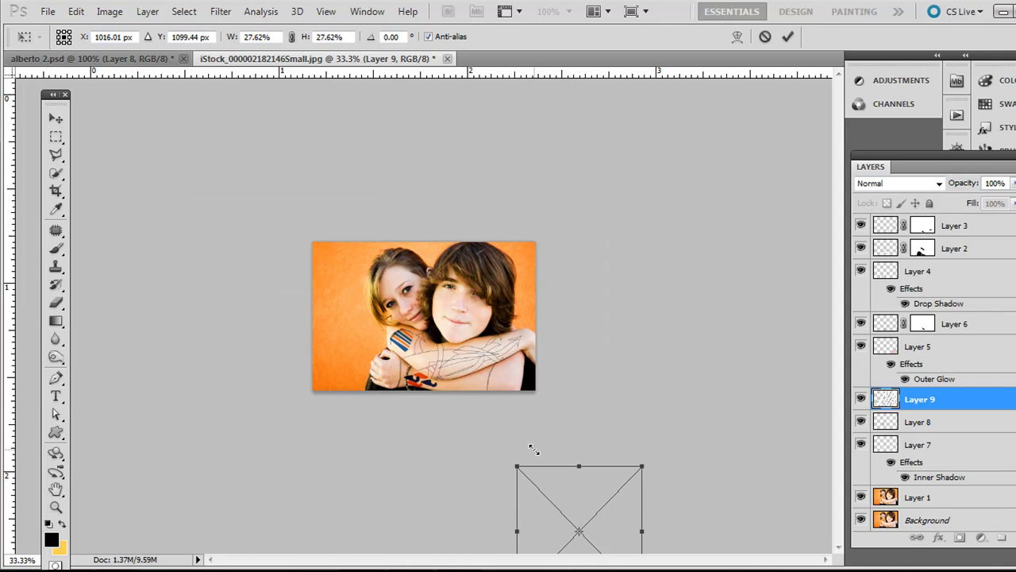
left_click_drag(565, 508, 375, 301)
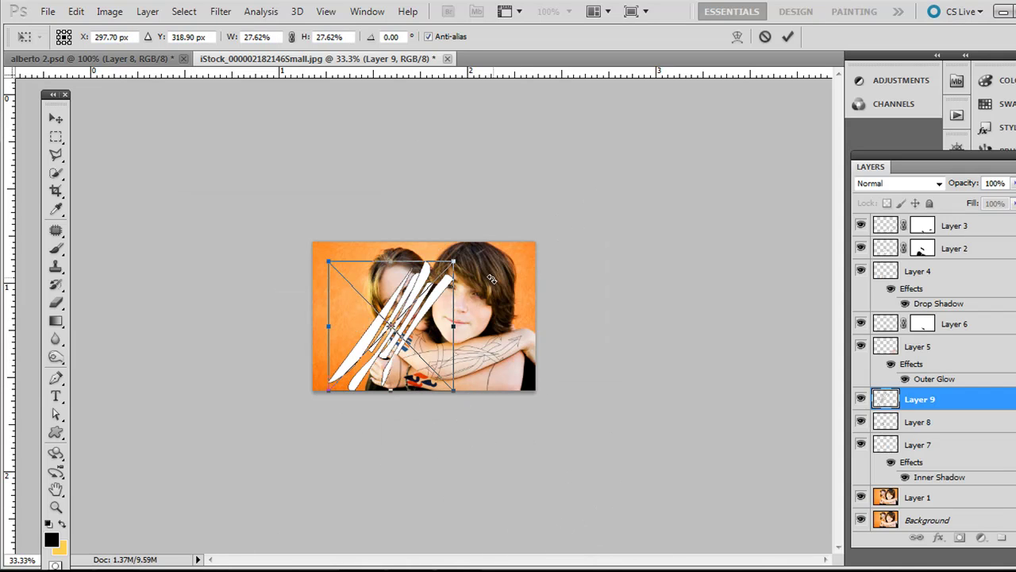
left_click_drag(459, 252, 256, 175)
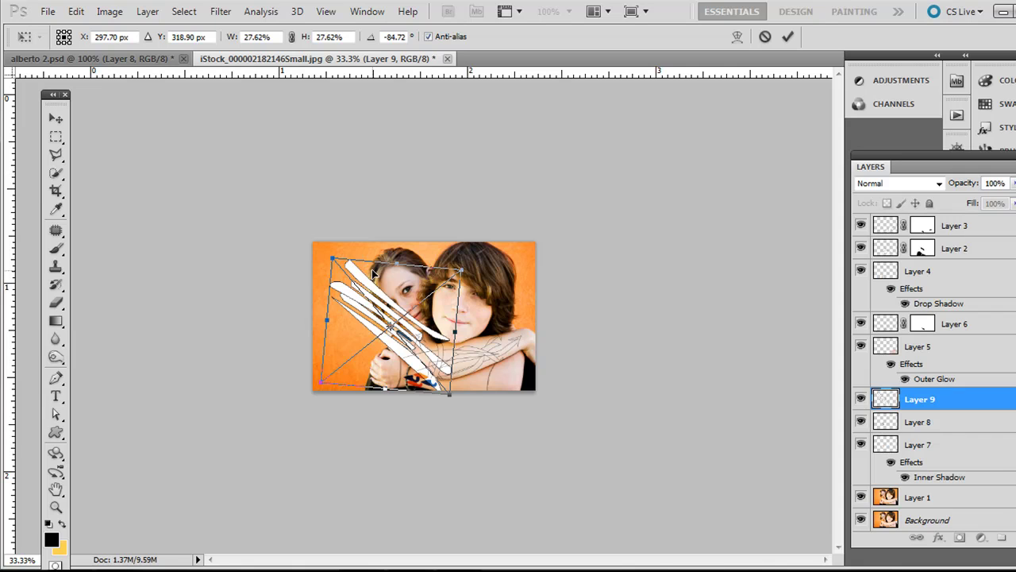
- Scale the outlined stripes to about 11.3%, position them diagonally over the upper arm's striped skin patch, and commit the transformation
left_click_drag(425, 318, 448, 334)
left_click_drag(359, 276, 416, 341)
key("ctrl+plus")
key("ctrl+plus")
key("ctrl+plus")
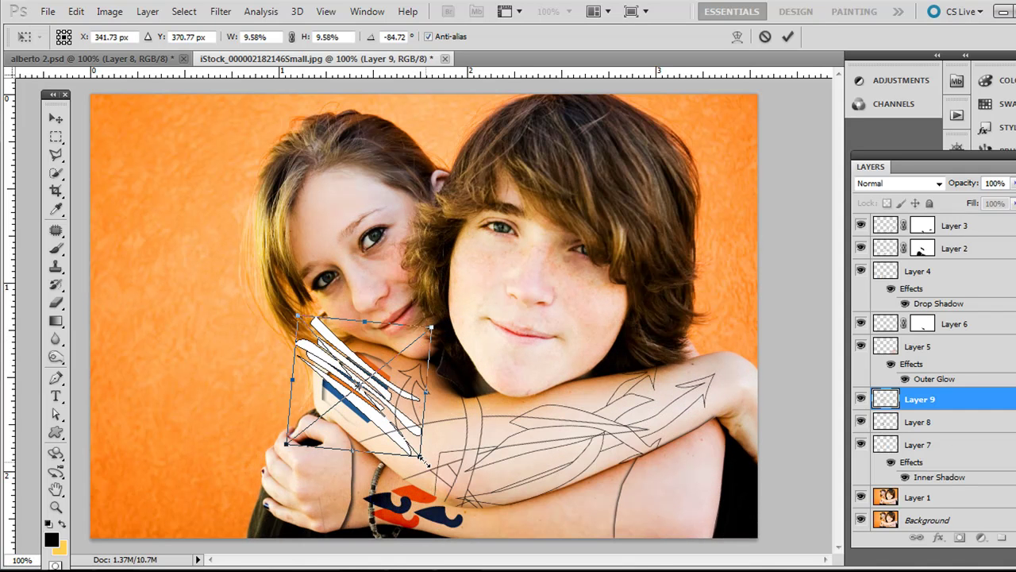
left_click_drag(419, 459, 442, 476)
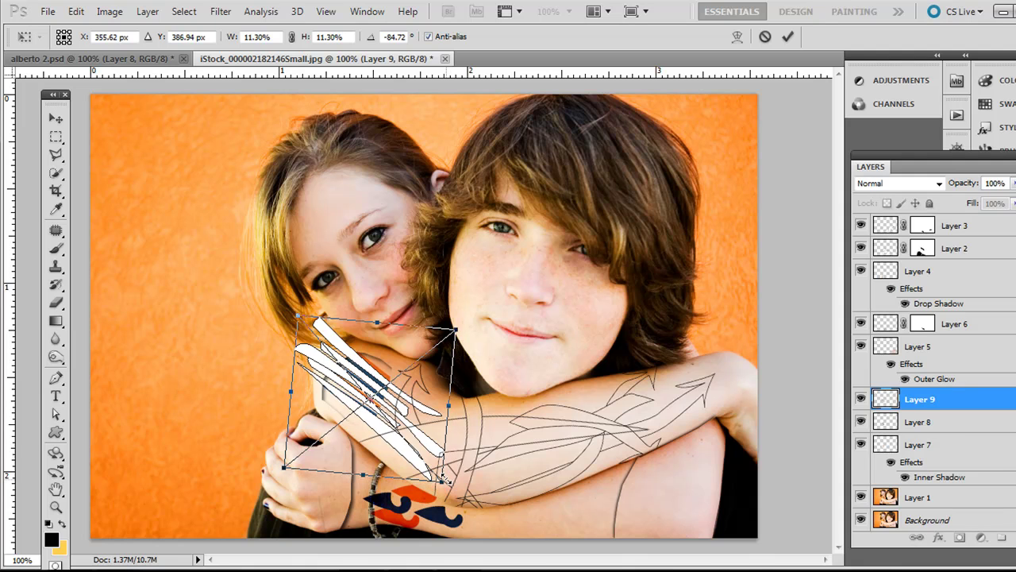
key("Up")
key("Up")
key("Up")
key("Up")
key("Up")
key("Up")
key("Up")
key("Right")
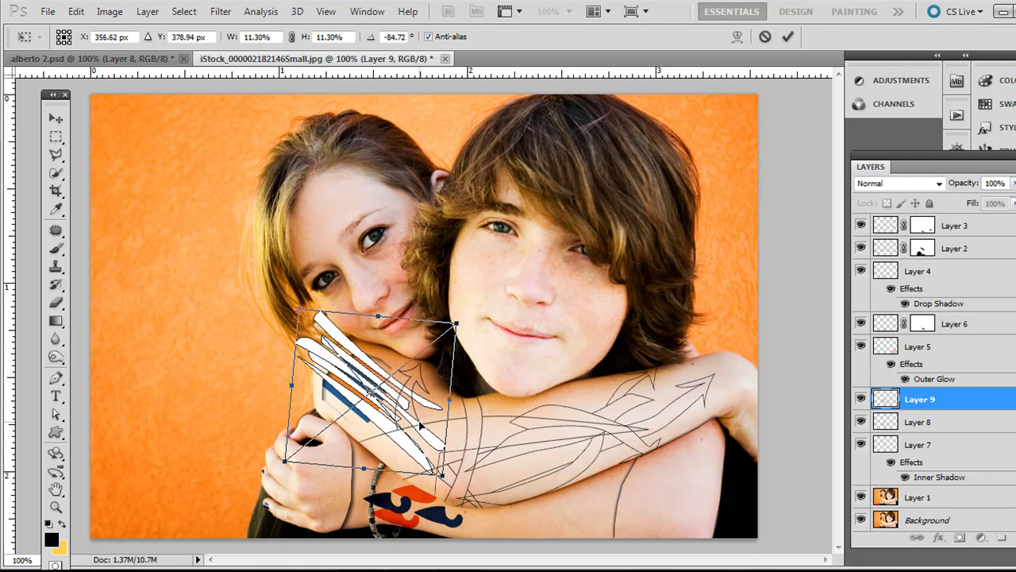
key("Return")
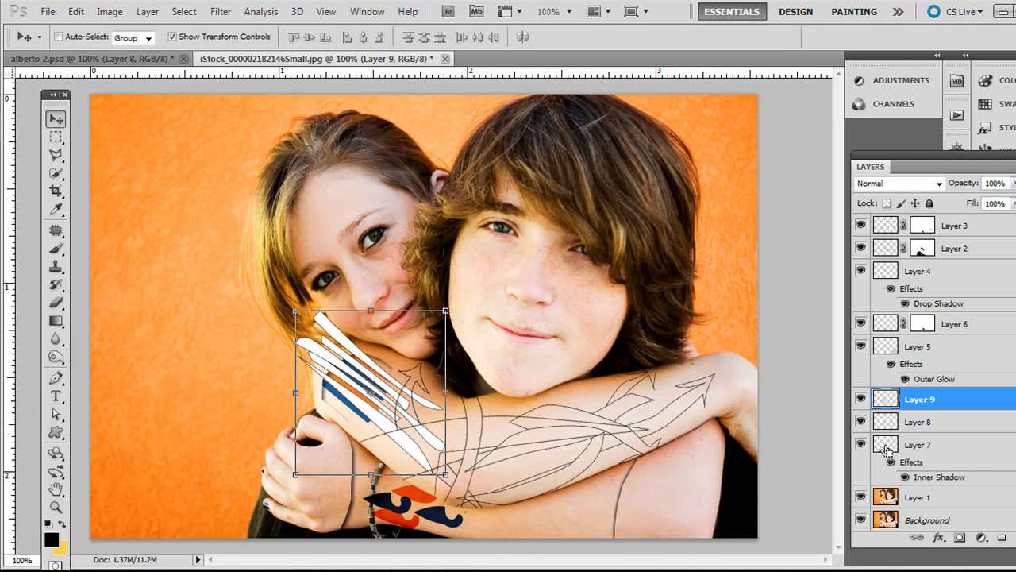
- Trim Layer 9's outlined stripes to Layer 7's skin patch by deleting everything outside its outline, and clear the selection
left_click(887, 449, "ctrl")
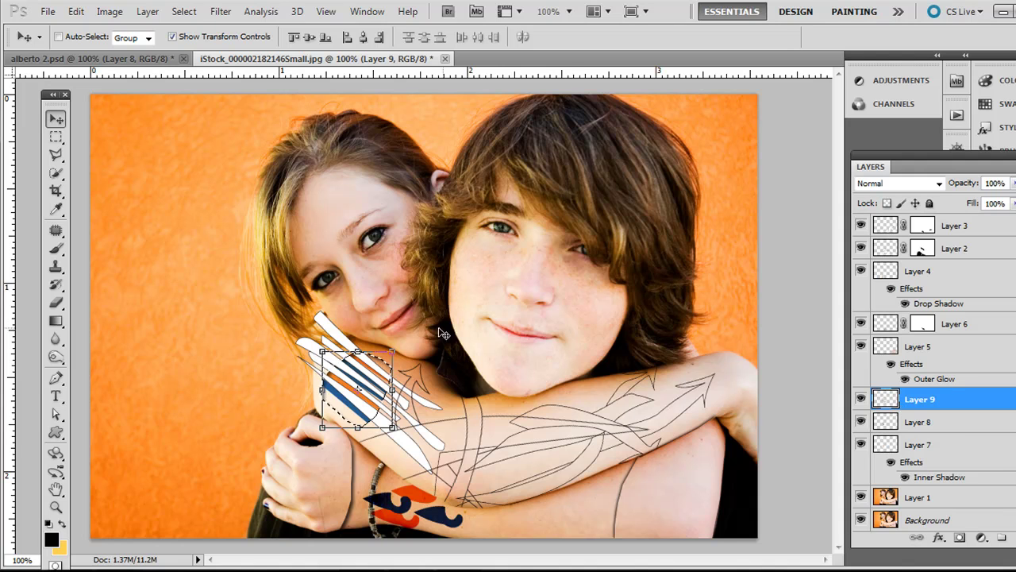
left_click(183, 11)
left_click(203, 73)
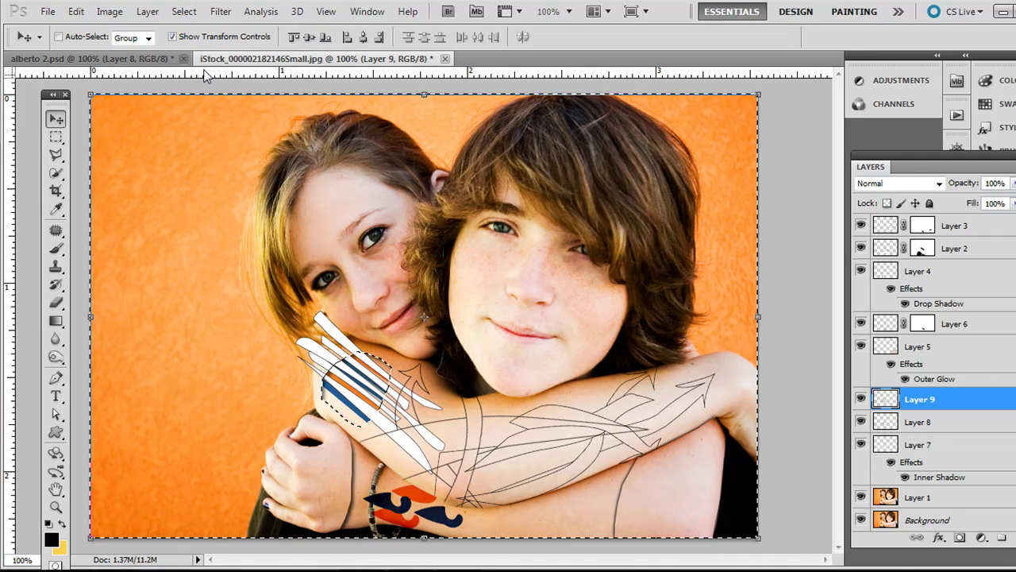
key("Delete")
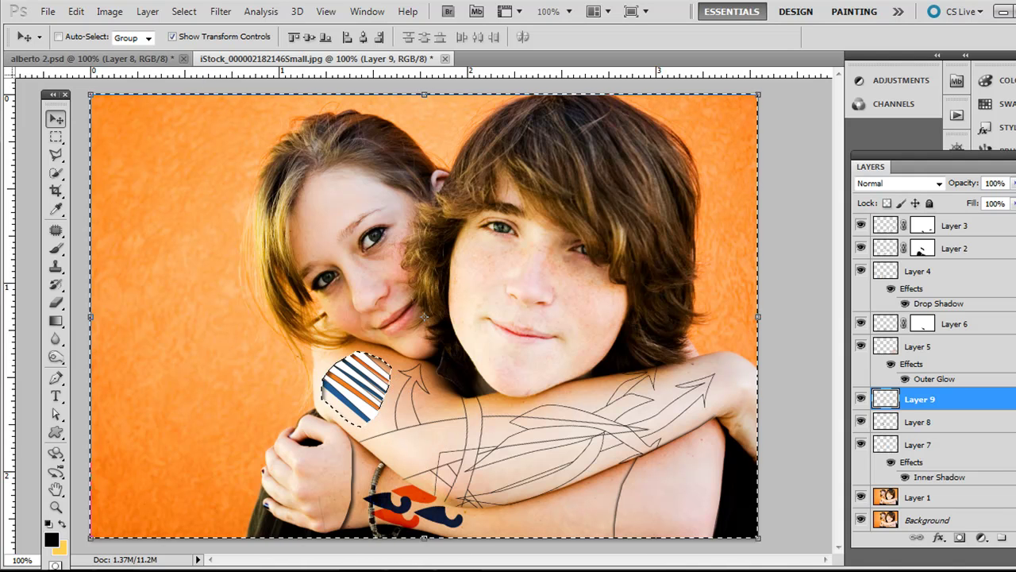
left_click(56, 137)
left_click(97, 154)
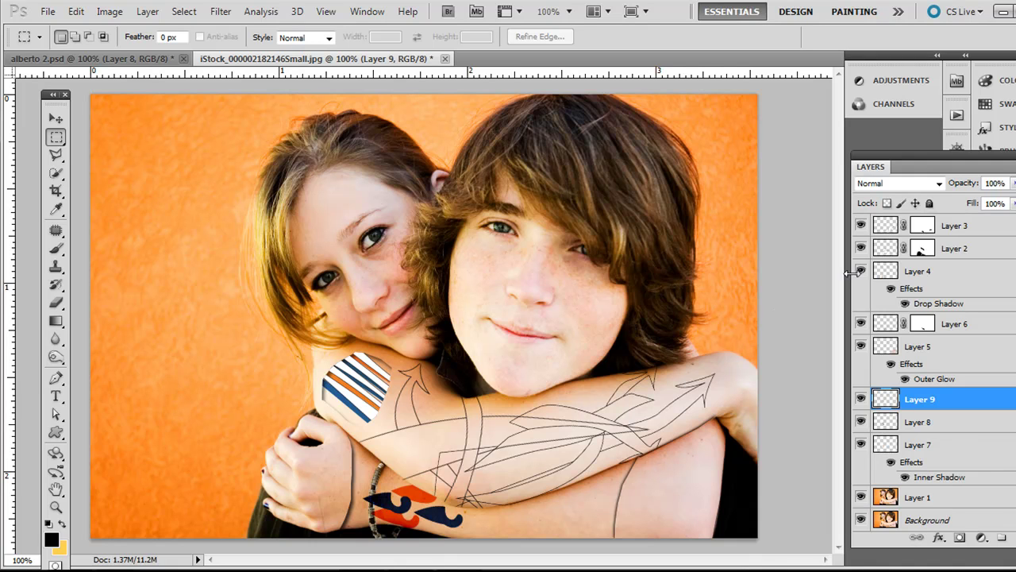
- Look over the available layer styles and switch to alberto 2.psd to compare with the finished composite
left_click(141, 16)
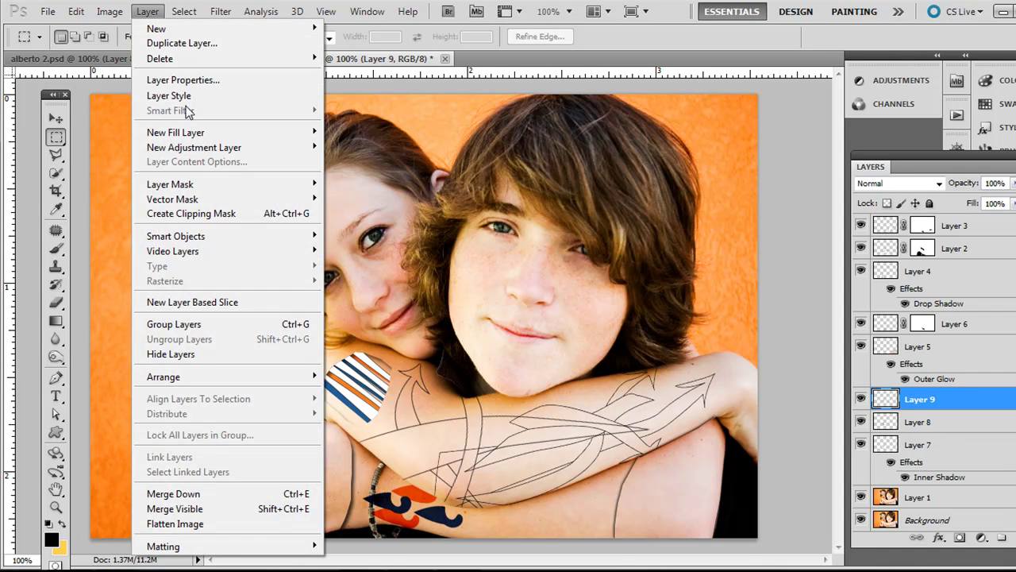
mouse_move(212, 97)
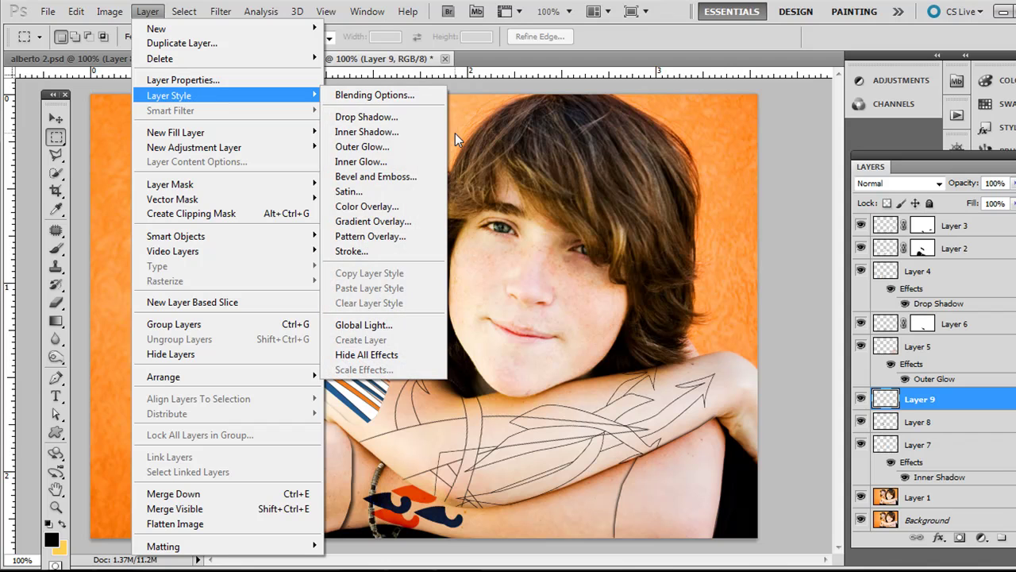
left_click(150, 16)
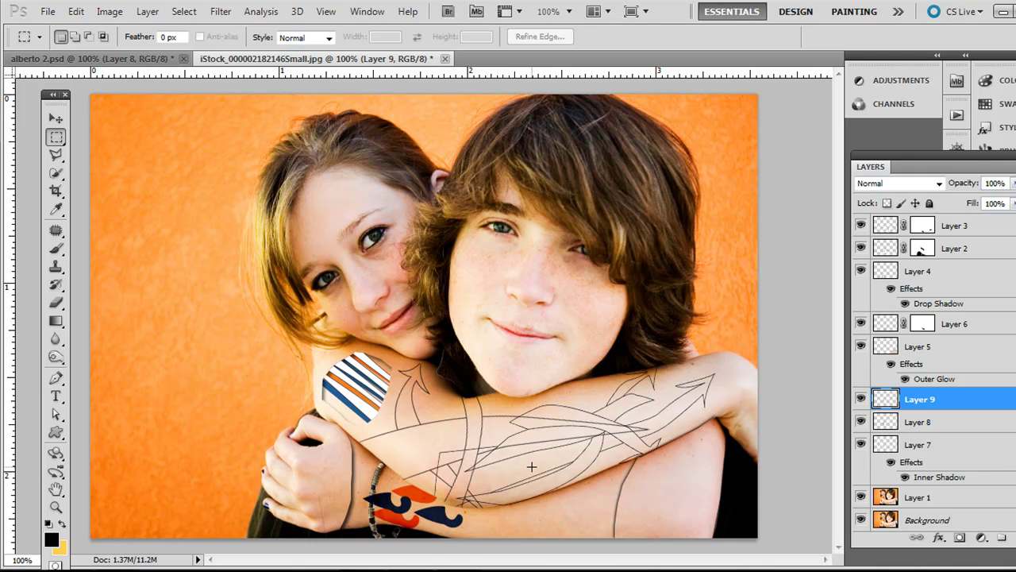
left_click(151, 63)
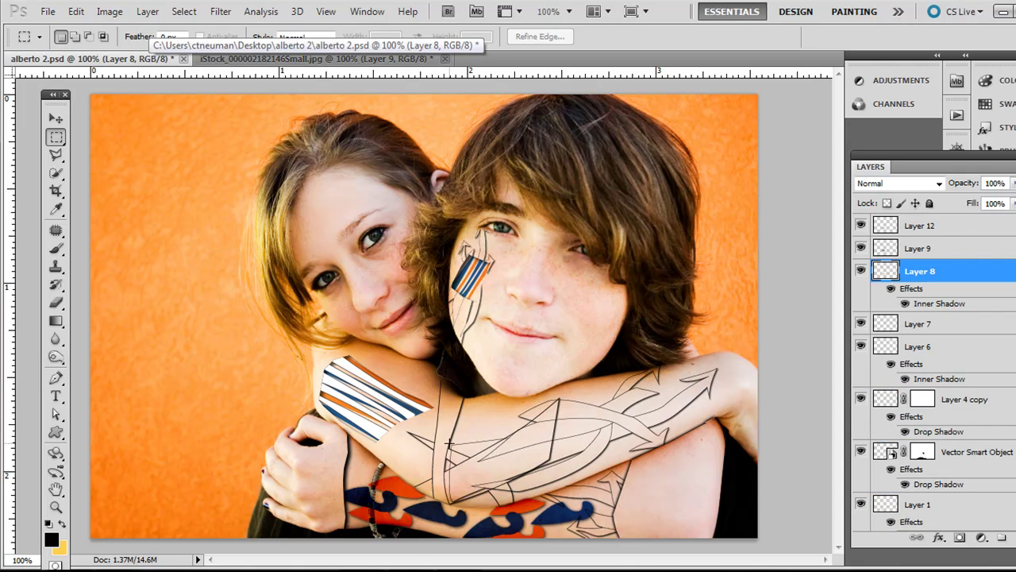